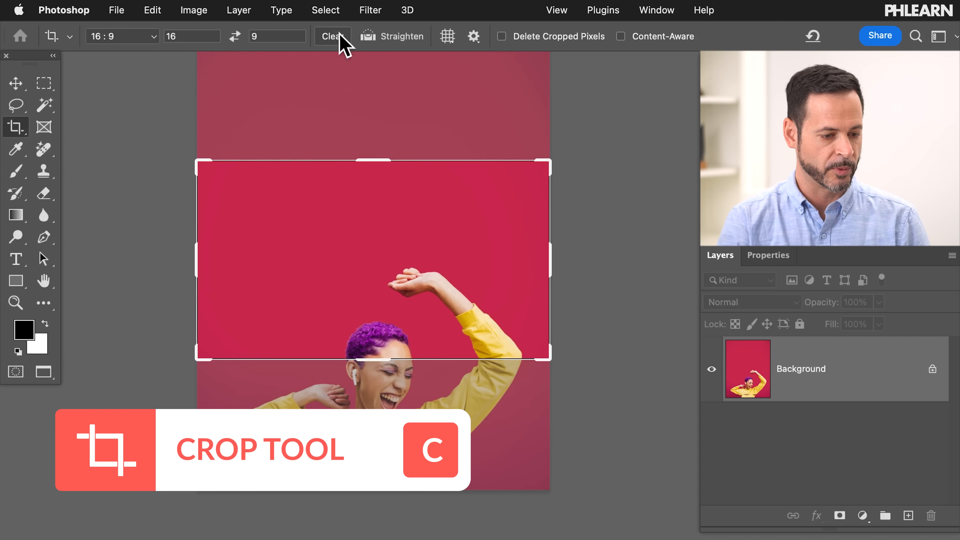
Clear the 16 : 9 crop ratio and start an unconstrained crop frame around the whole photo.
left_click(152, 36)
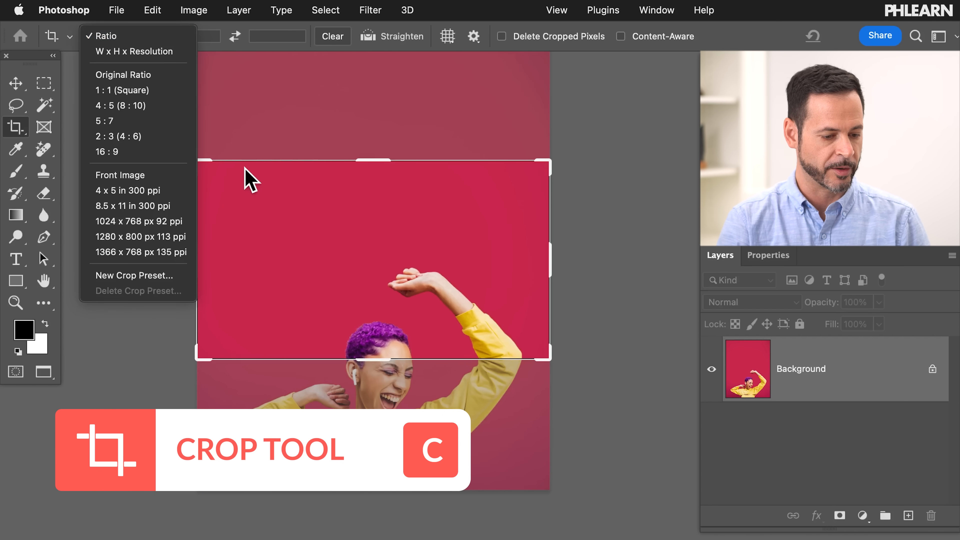
key("Escape")
key("Escape")
left_click(352, 227)
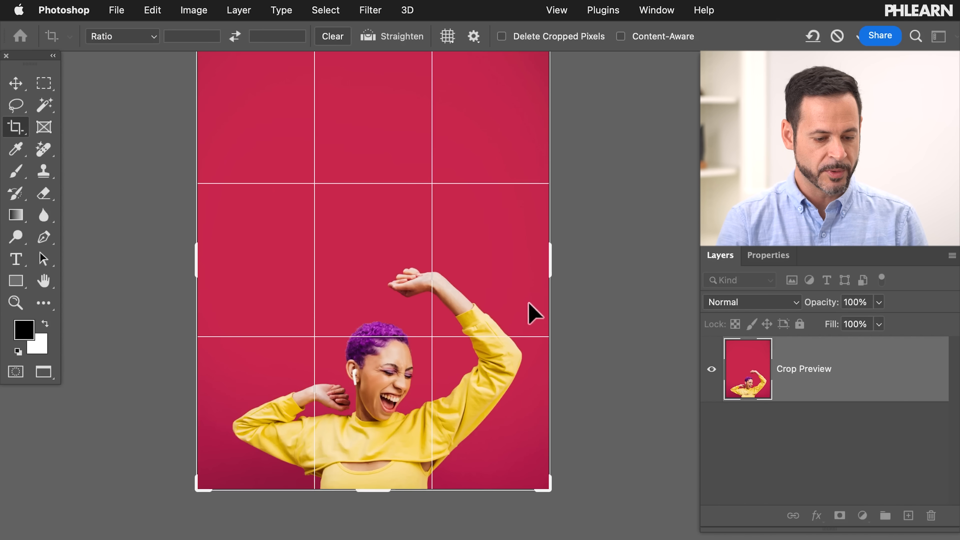
Reshape the crop into a wide landscape frame, trimming empty space above the raised hand and extending both sides beyond the photo.
scroll(503, 276, "down", 3)
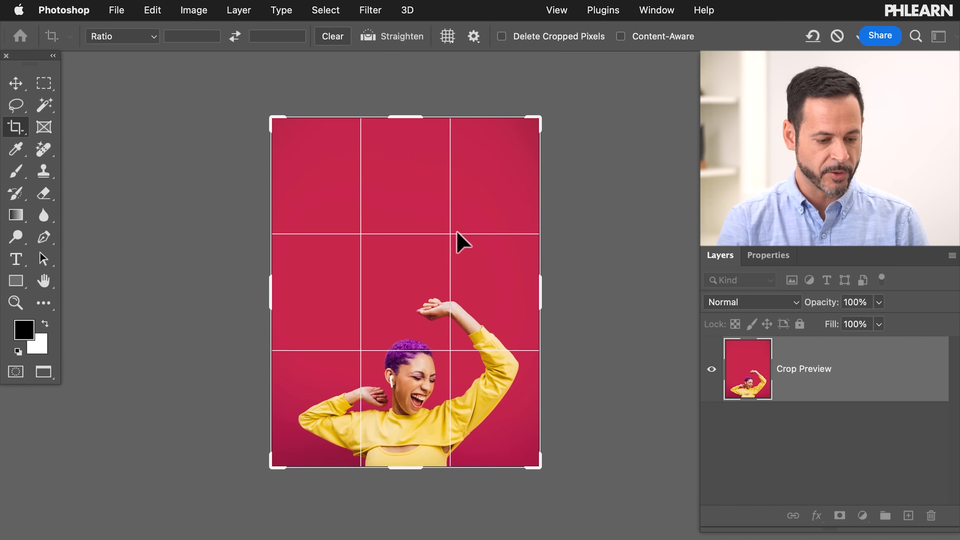
left_click_drag(407, 120, 414, 165)
left_click_drag(545, 294, 628, 299)
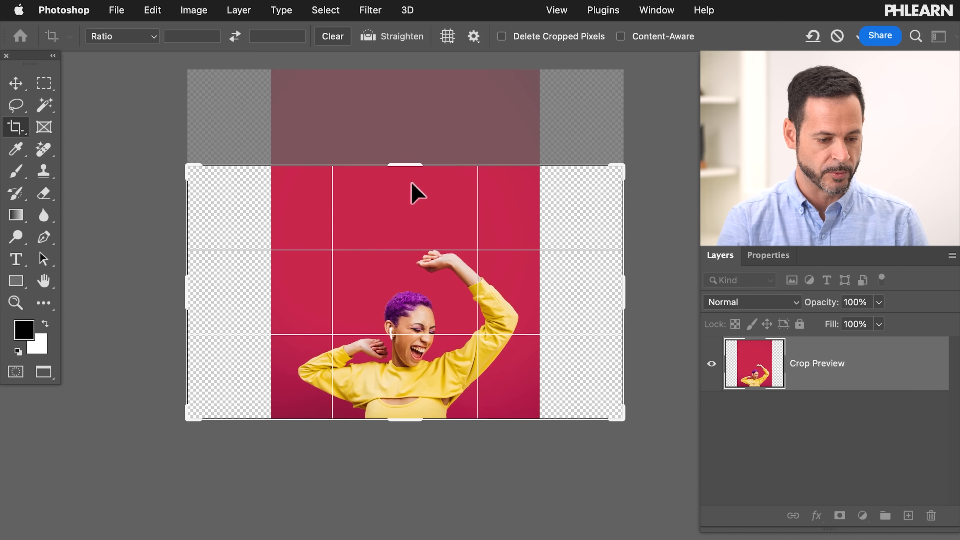
left_click_drag(407, 165, 407, 142)
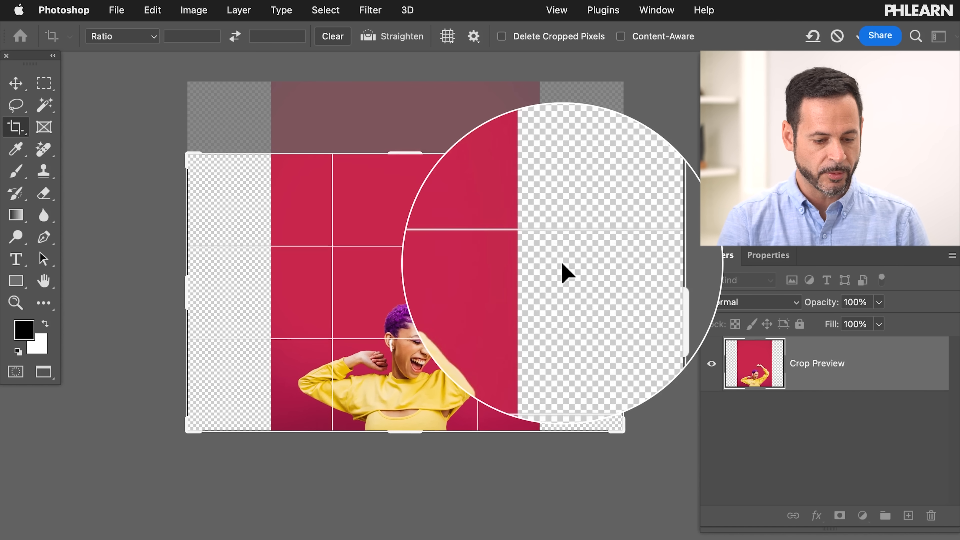
scroll(258, 261, "up", 4)
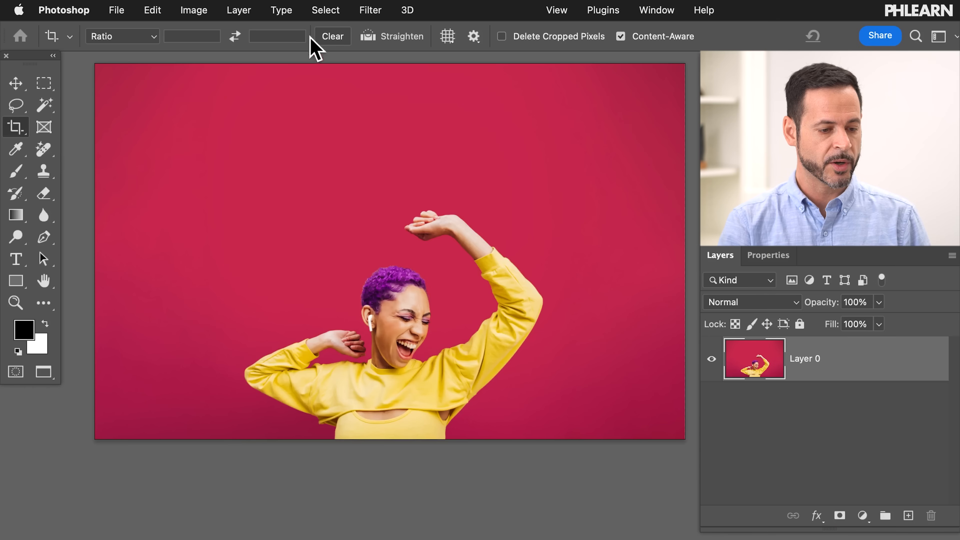
Select the woman automatically with Select Subject and inspect the selection edges up close.
left_click(327, 10)
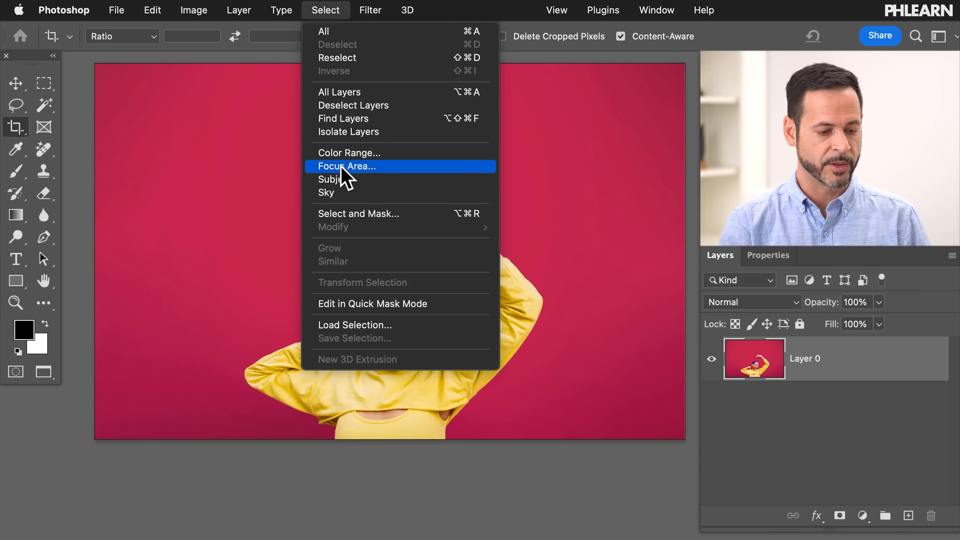
left_click(345, 183)
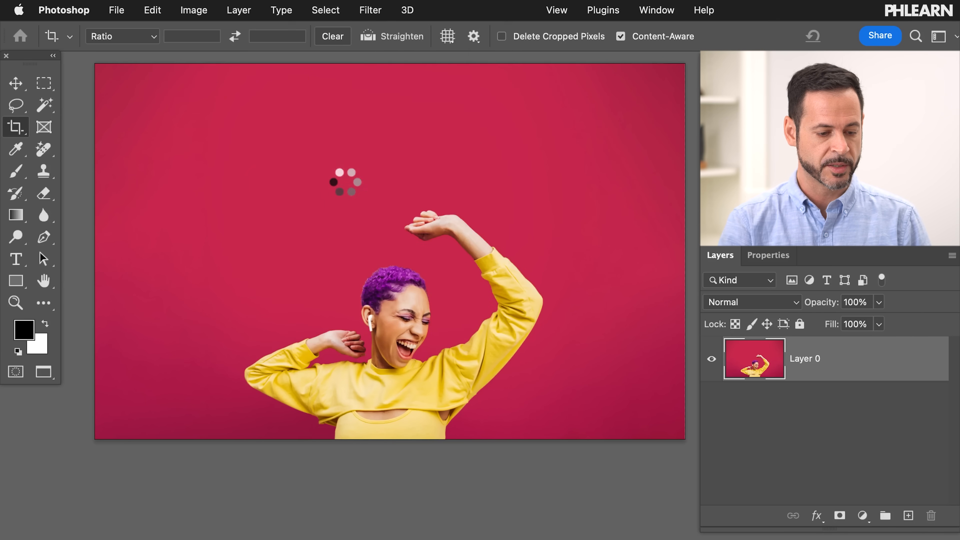
key("super+plus")
key("super+plus")
key("super+plus")
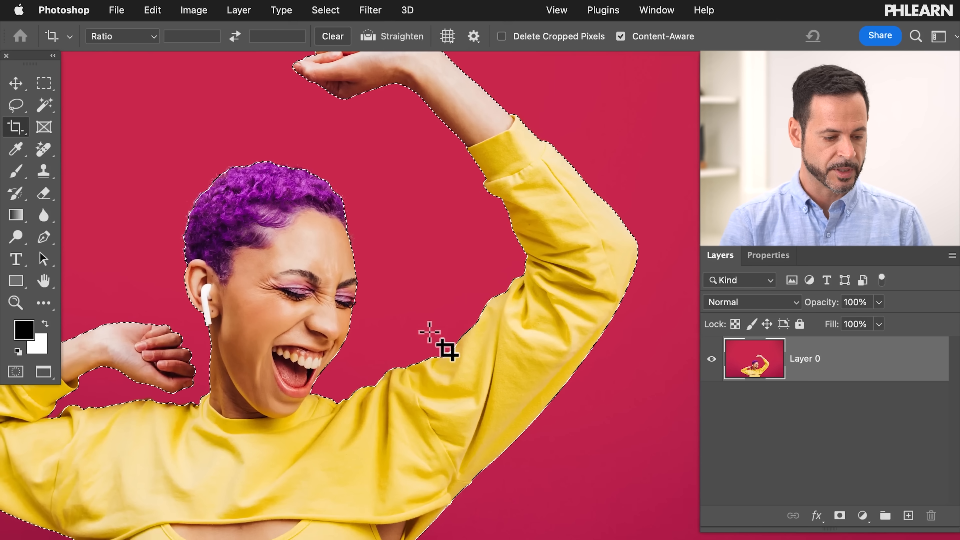
key("super+minus")
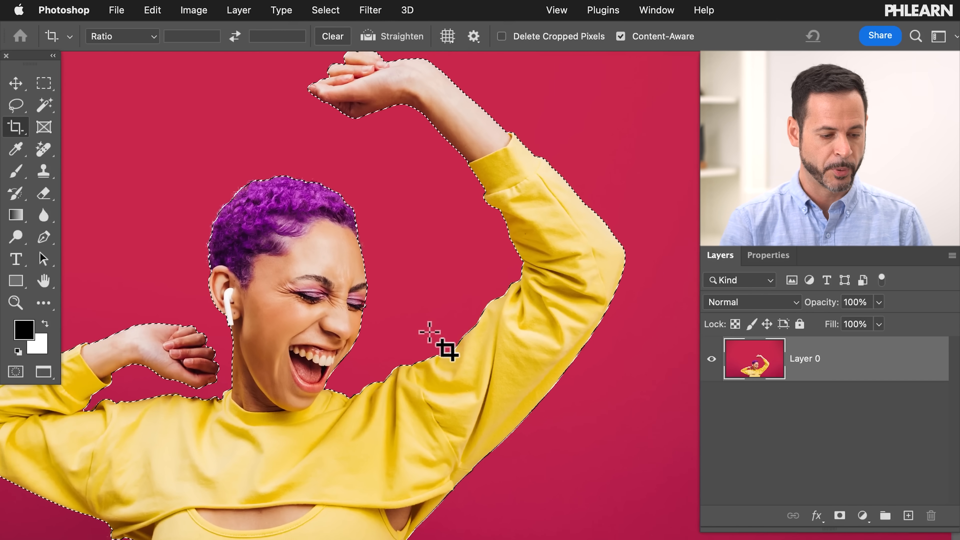
key("super+minus")
key("super+minus")
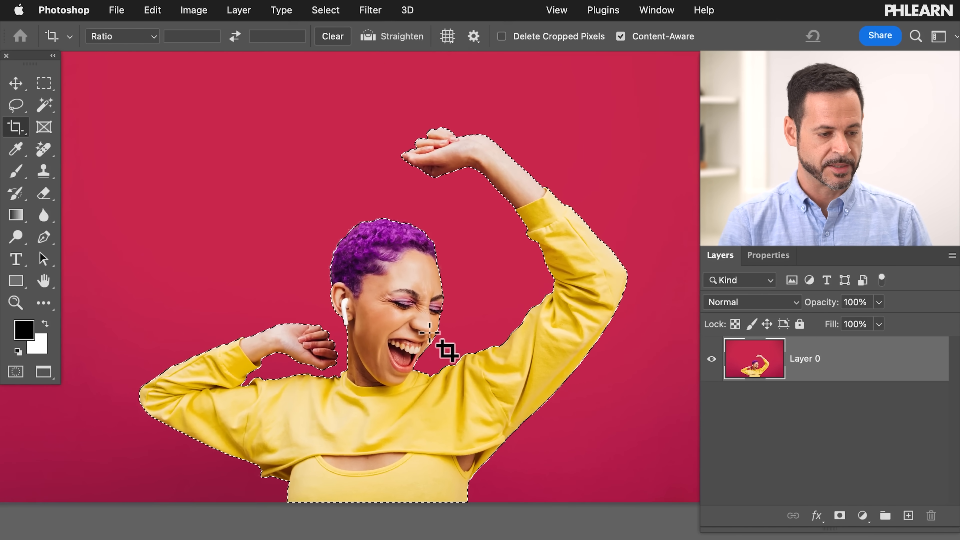
Invert the selection so that it covers the red background instead of the woman.
left_click(332, 9)
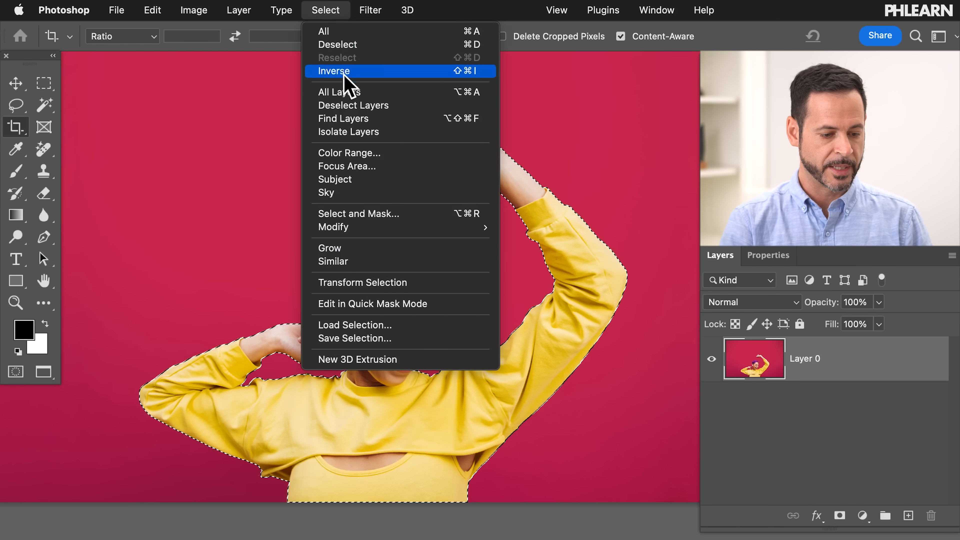
left_click(364, 71)
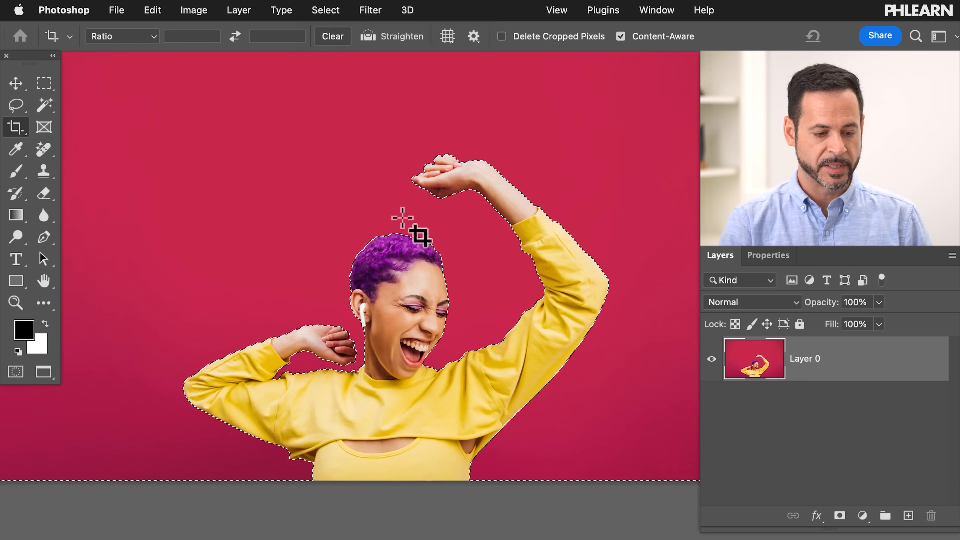
key("super+minus")
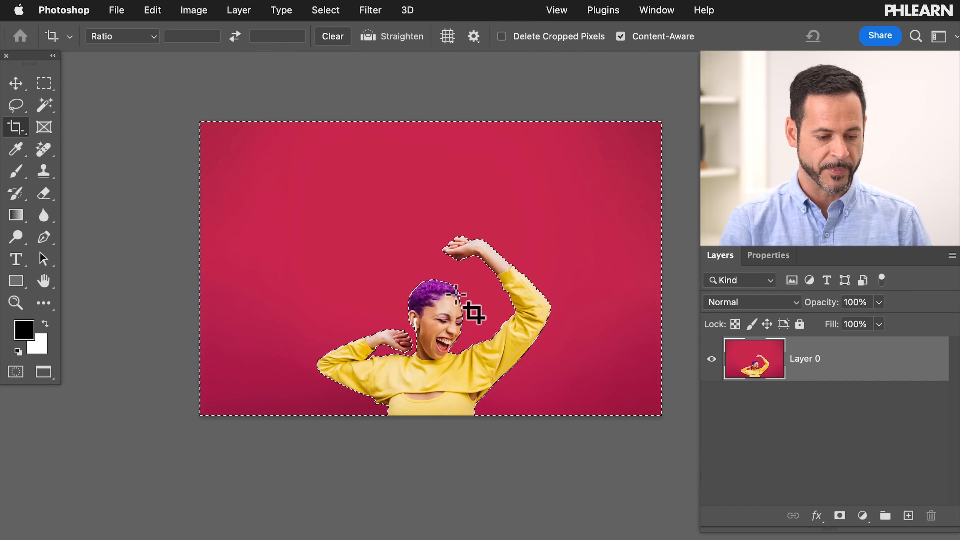
scroll(471, 313, "up", 2)
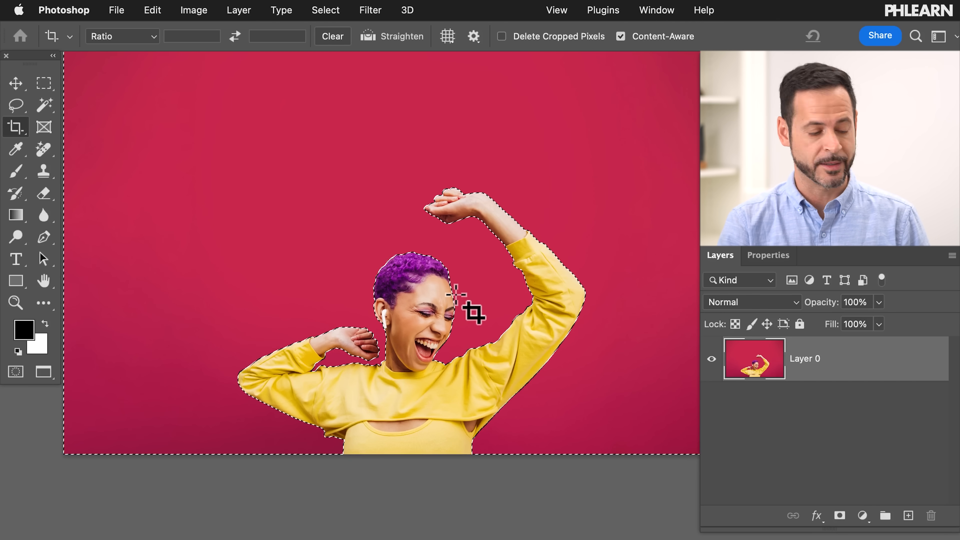
Activate the Gradient Tool and keep its mode on Gradient rather than Classic gradient.
key("g")
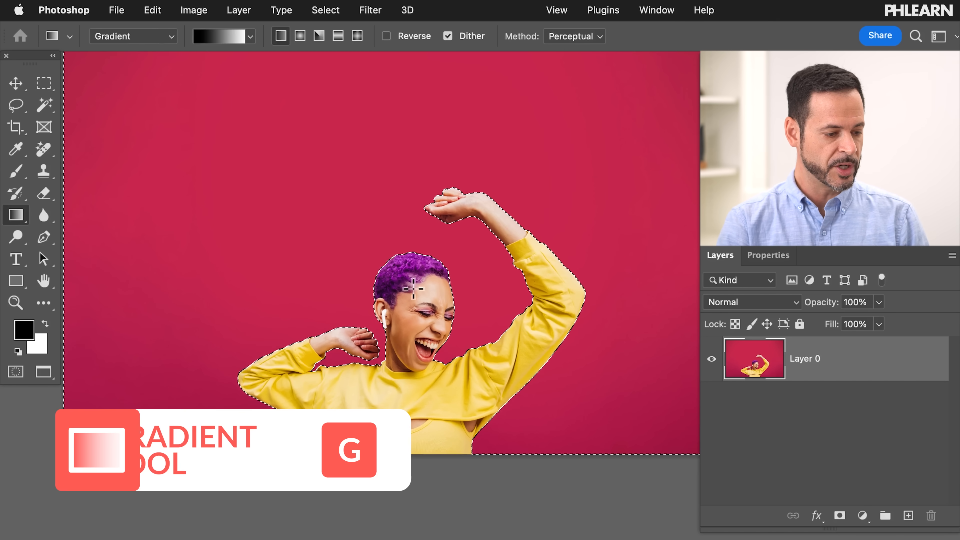
left_click(16, 215)
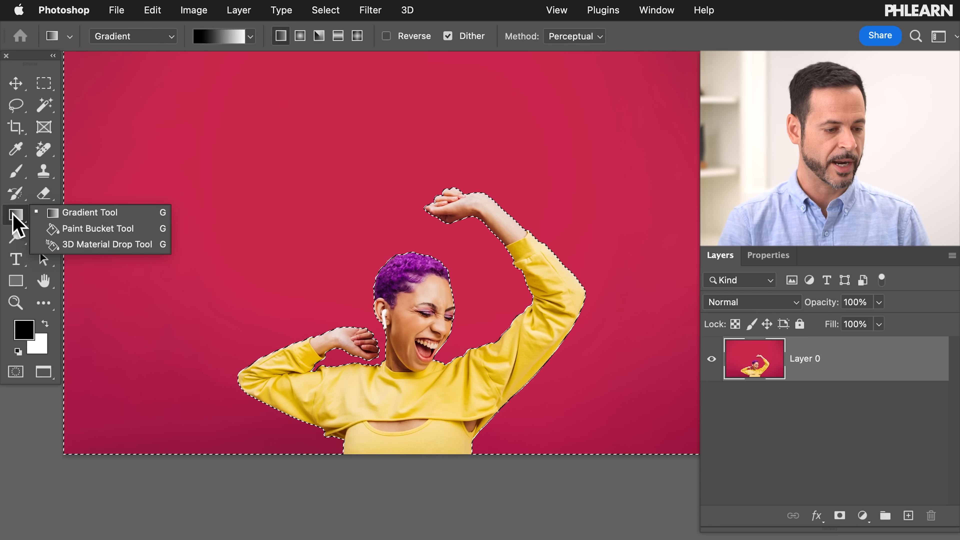
left_click(16, 216)
left_click(170, 36)
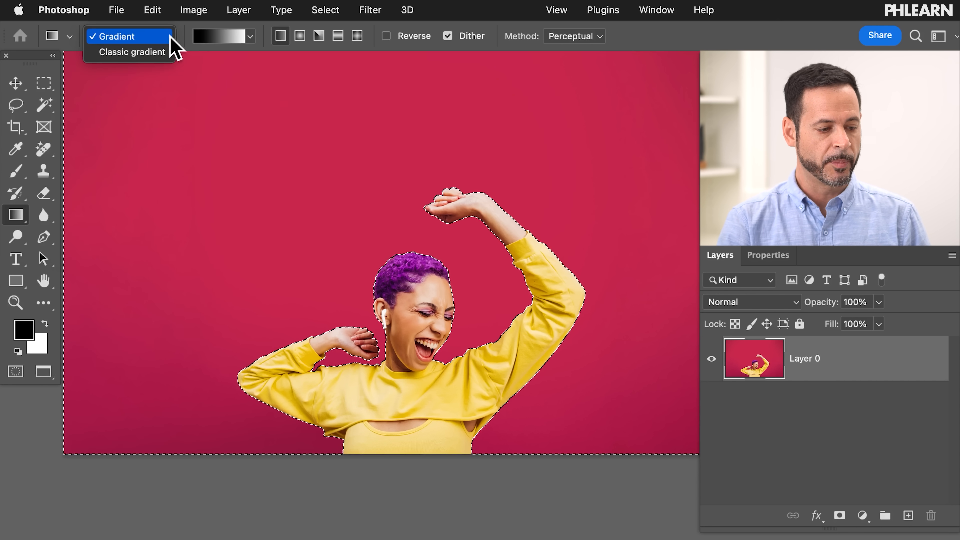
left_click(143, 39)
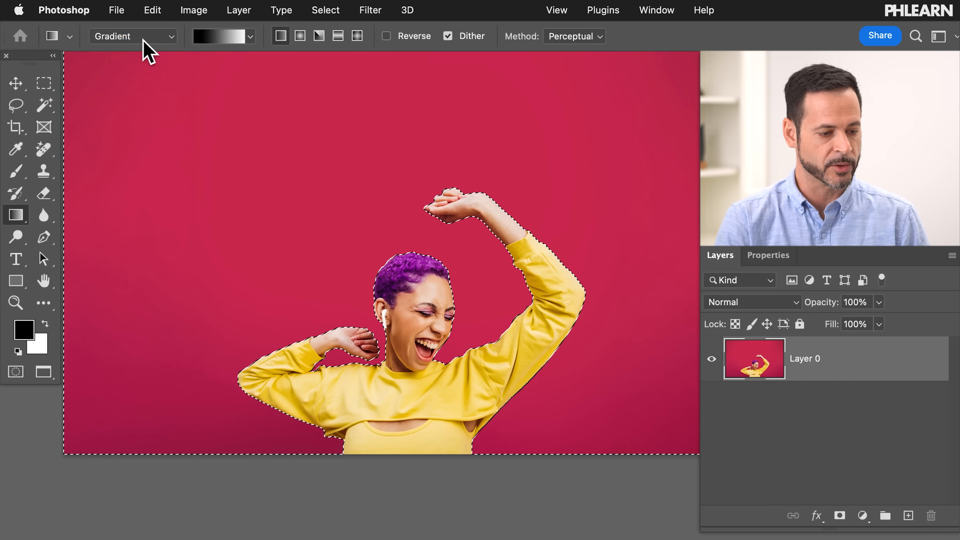
Choose a cyan-to-blue gradient preset from the Blues group.
left_click(250, 38)
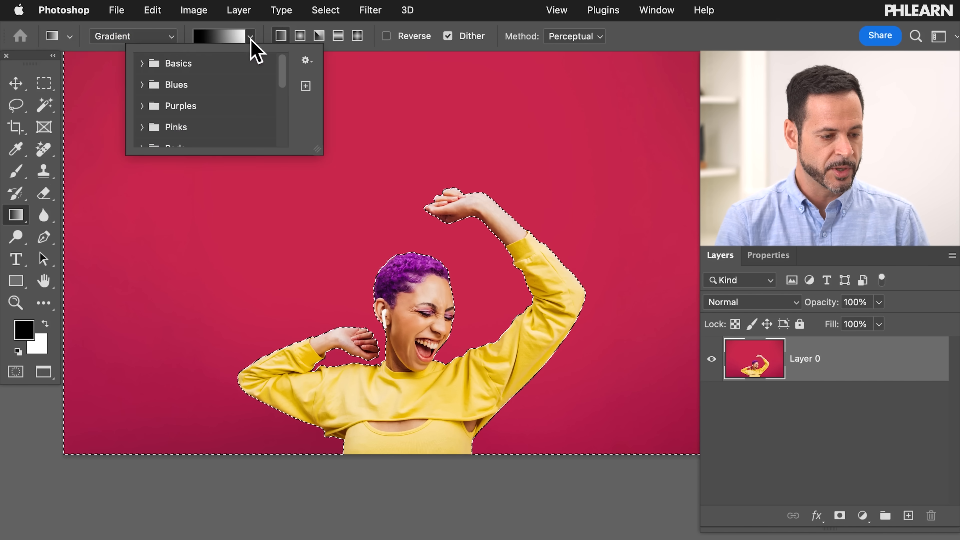
left_click(137, 83)
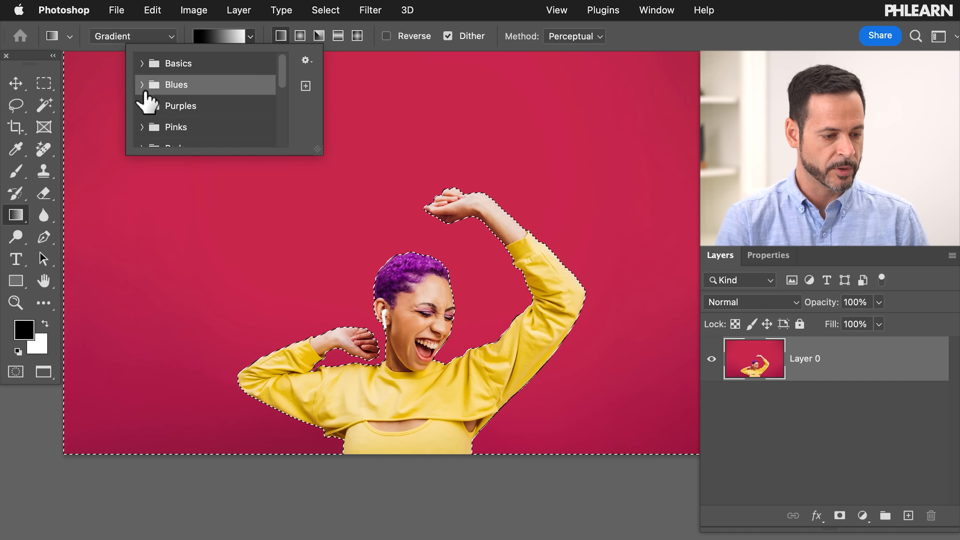
left_click(142, 85)
scroll(235, 118, "down", 2)
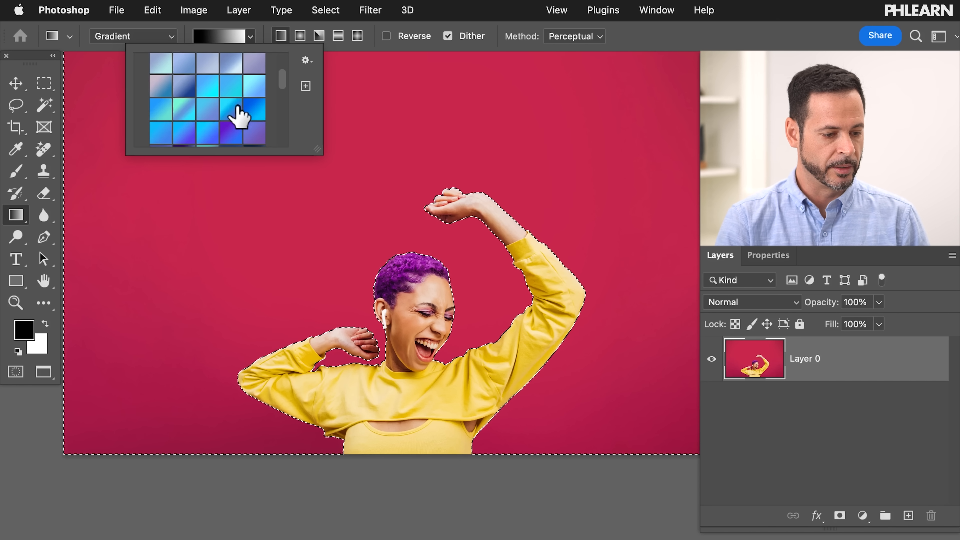
left_click(206, 132)
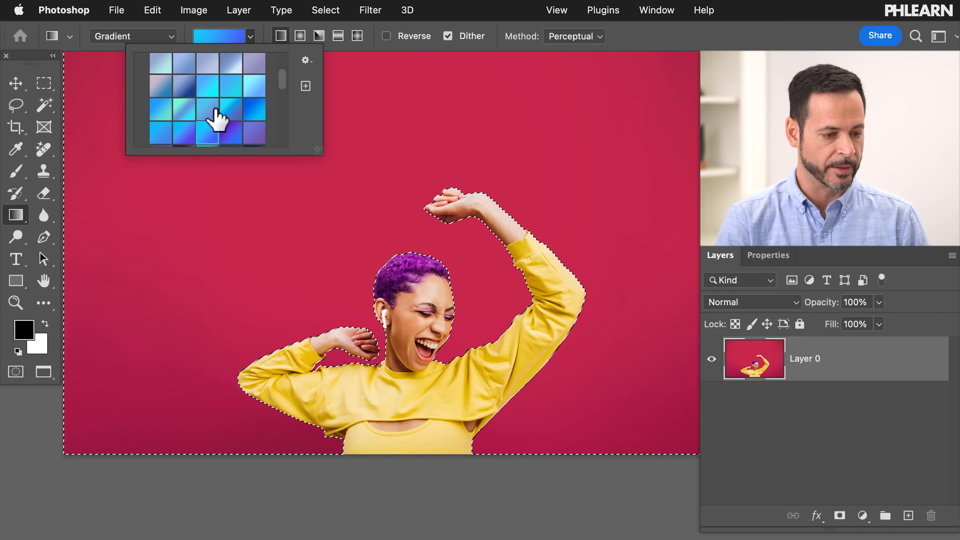
Draw a radial gradient over the background from the woman's face to beyond her raised arm, and adjust its midpoint.
left_click(263, 31)
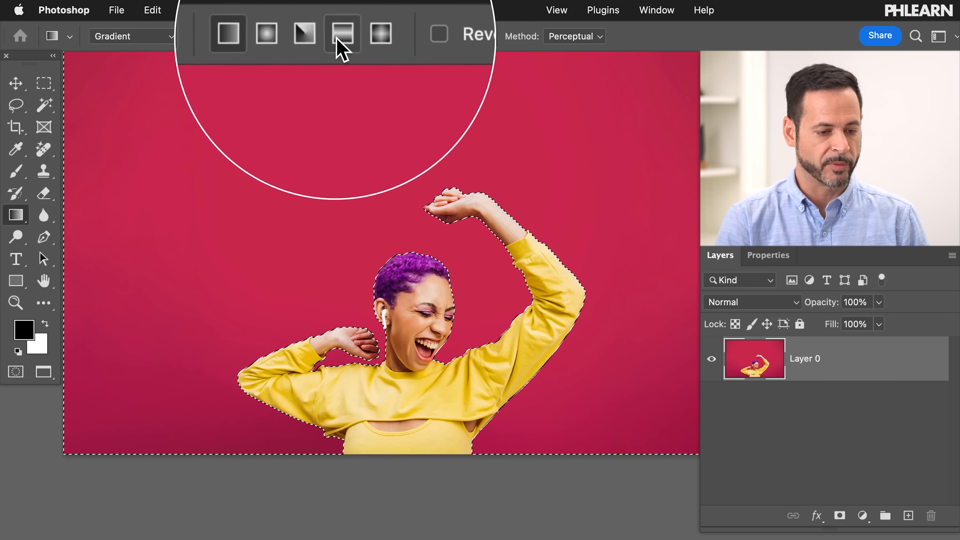
left_click(301, 36)
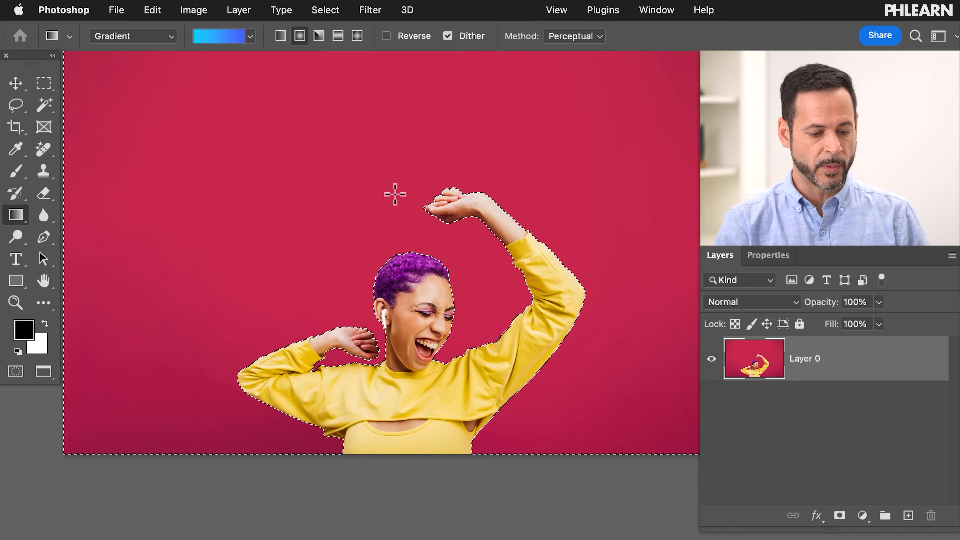
left_click_drag(417, 323, 593, 186)
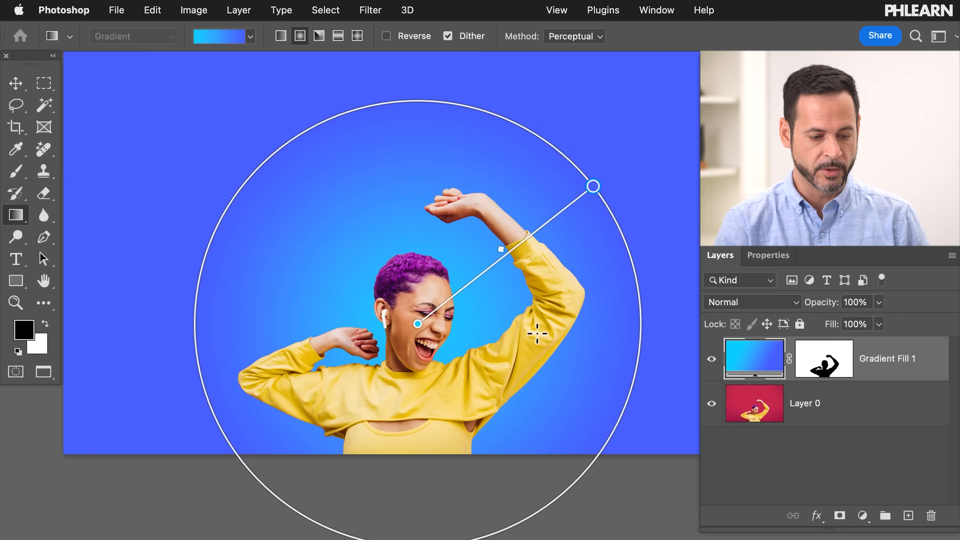
mouse_move(501, 249)
left_mouse_down()
mouse_move(446, 297)
mouse_move(552, 211)
mouse_move(467, 296)
mouse_move(553, 217)
mouse_move(507, 258)
left_mouse_up()
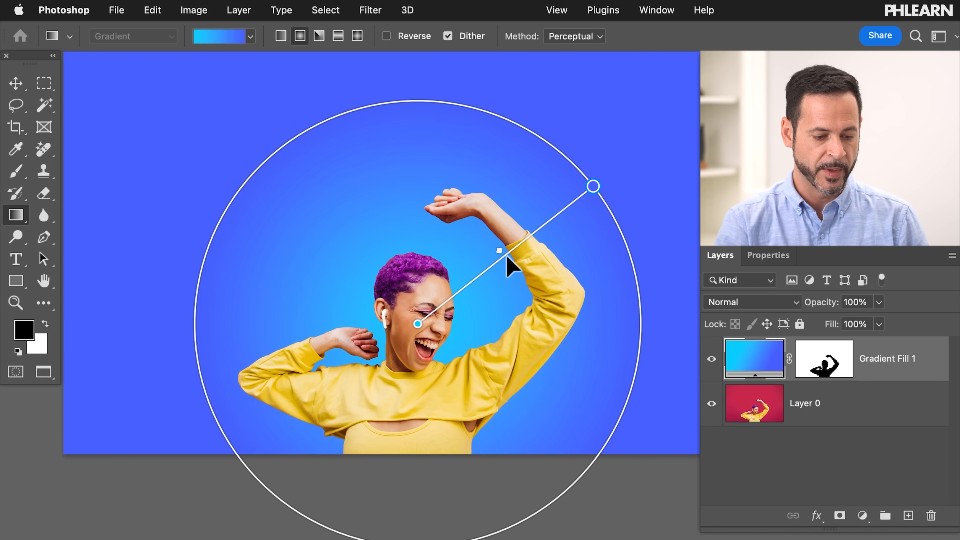
Change the gradient's center color stop to purple, hex bd0dff.
double_click(417, 324)
left_click_drag(498, 269, 496, 255)
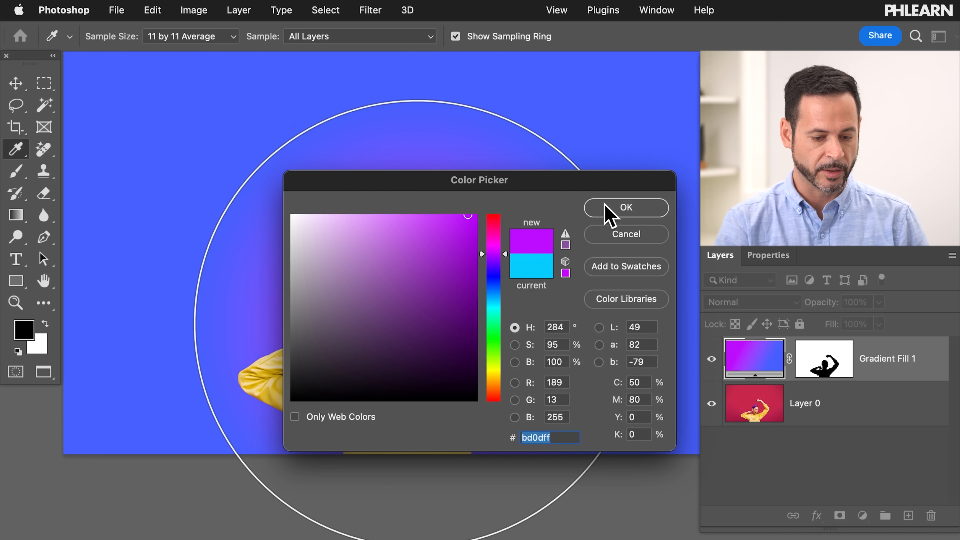
left_click(609, 212)
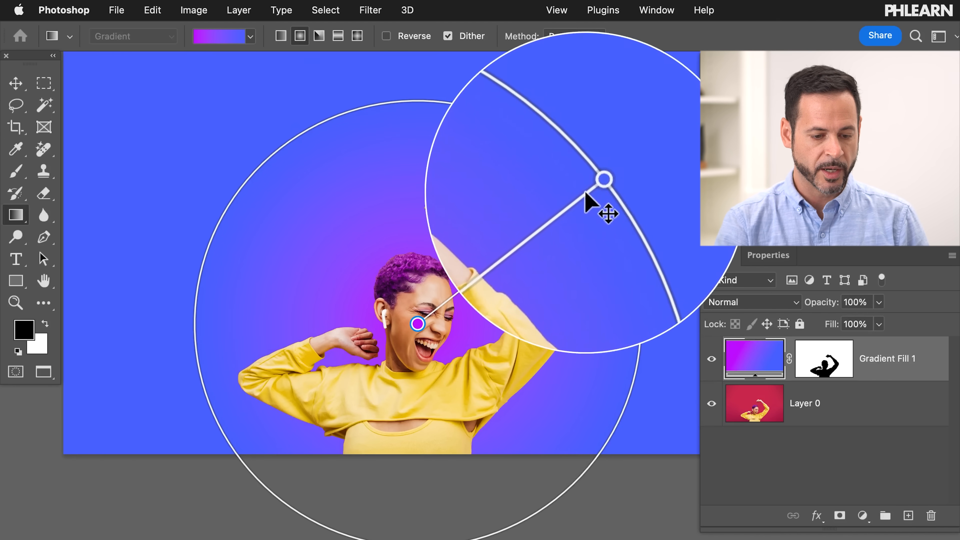
Try green and blue hues for the gradient's outer color stop, and set it to pink, hex ff4784.
double_click(595, 186)
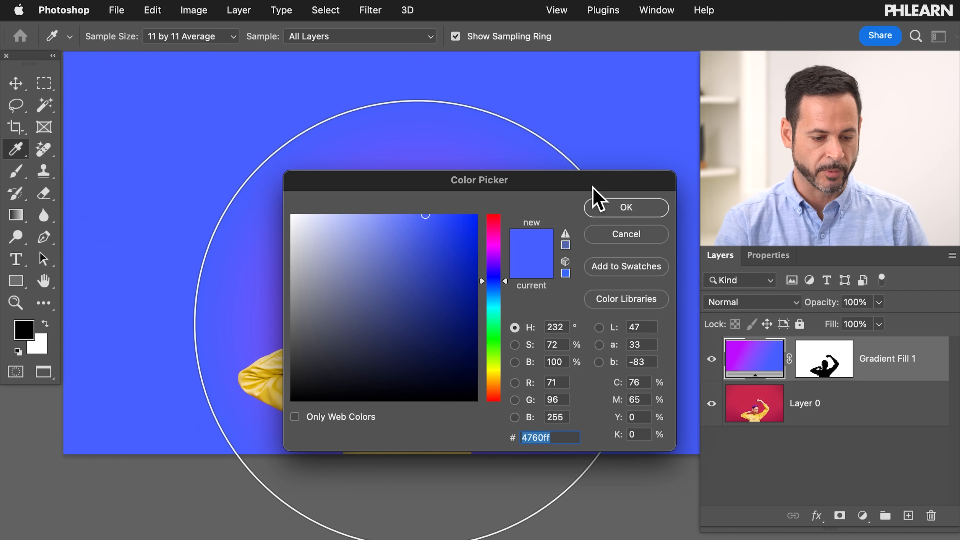
left_click(494, 324)
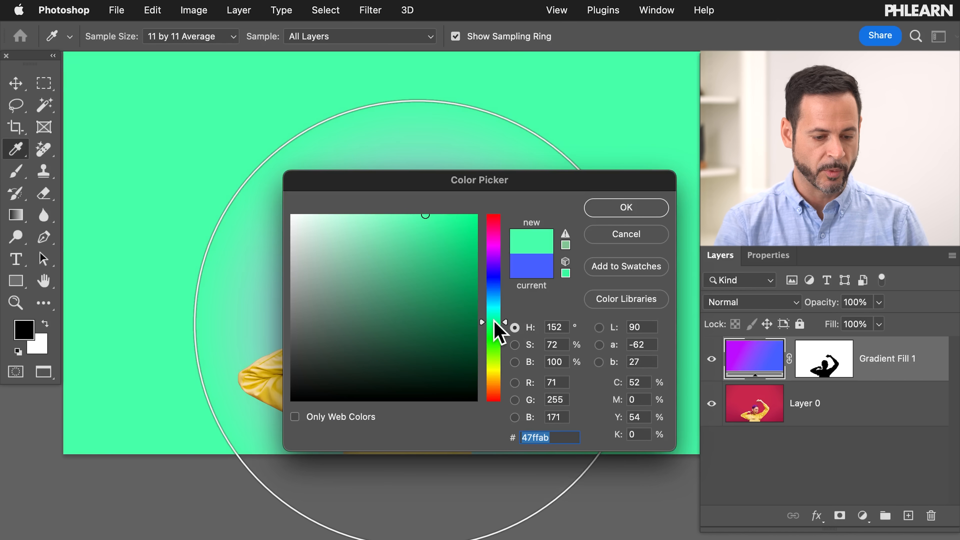
left_click(496, 277)
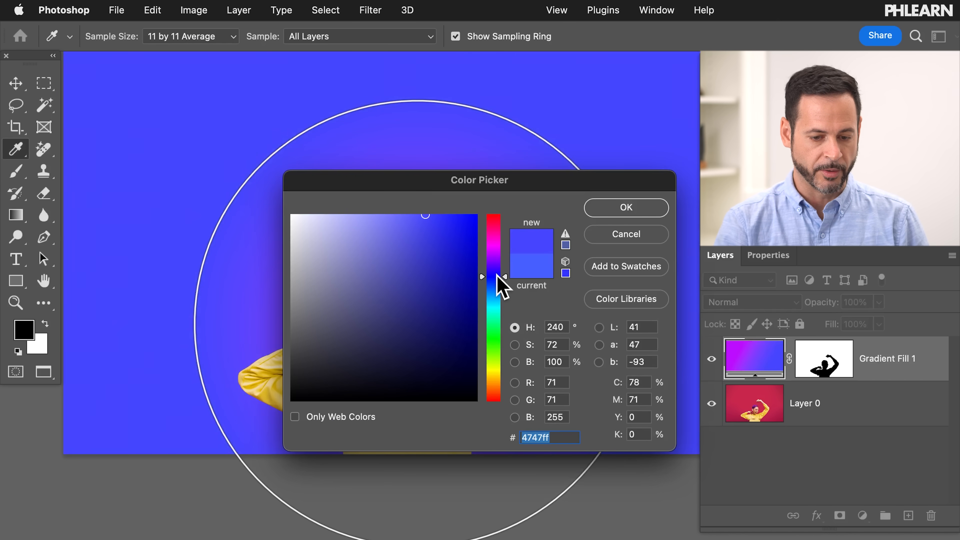
left_click_drag(496, 257, 495, 232)
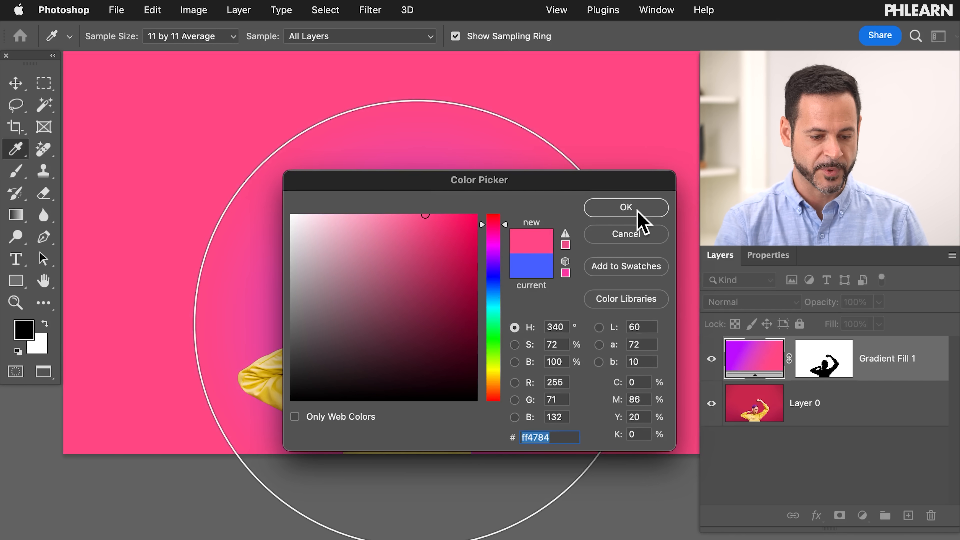
left_click(638, 211)
key("super+plus")
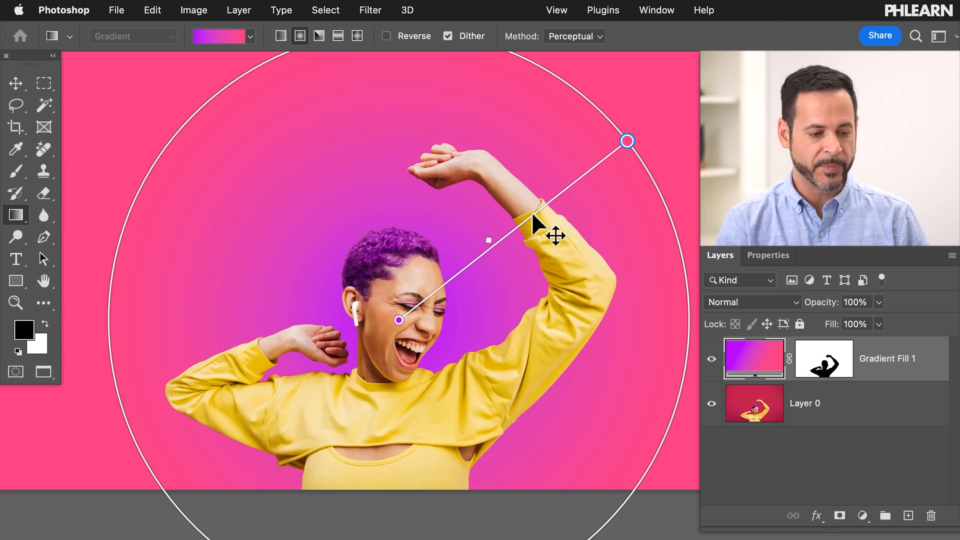
scroll(533, 214, "up", 3)
scroll(533, 214, "right", 3)
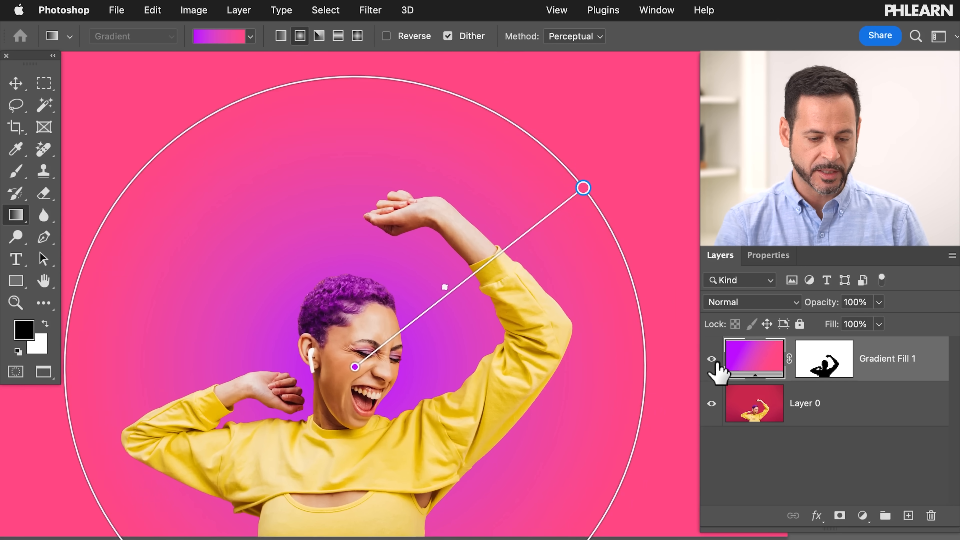
Hide and reshow the Gradient Fill 1 layer to compare the new background with the original red one.
left_click(712, 360)
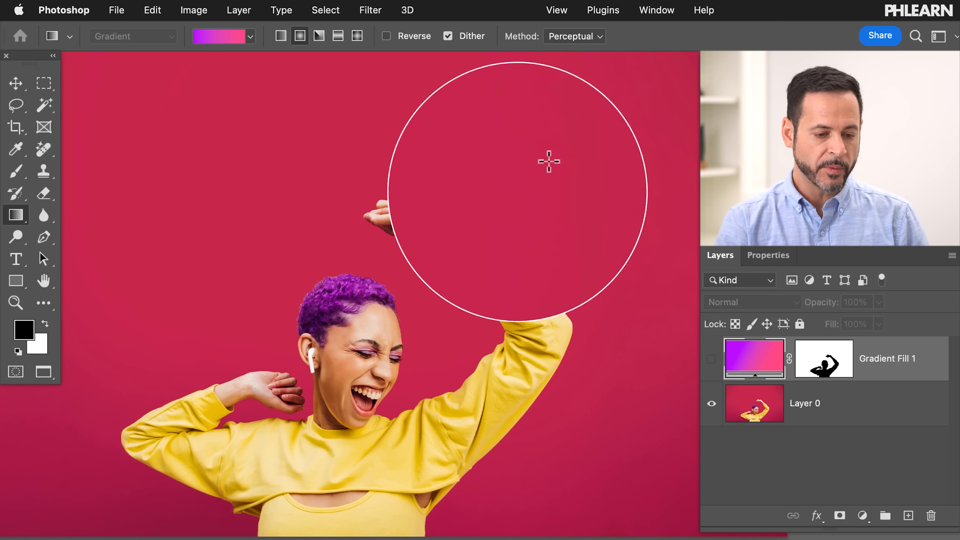
left_click(712, 360)
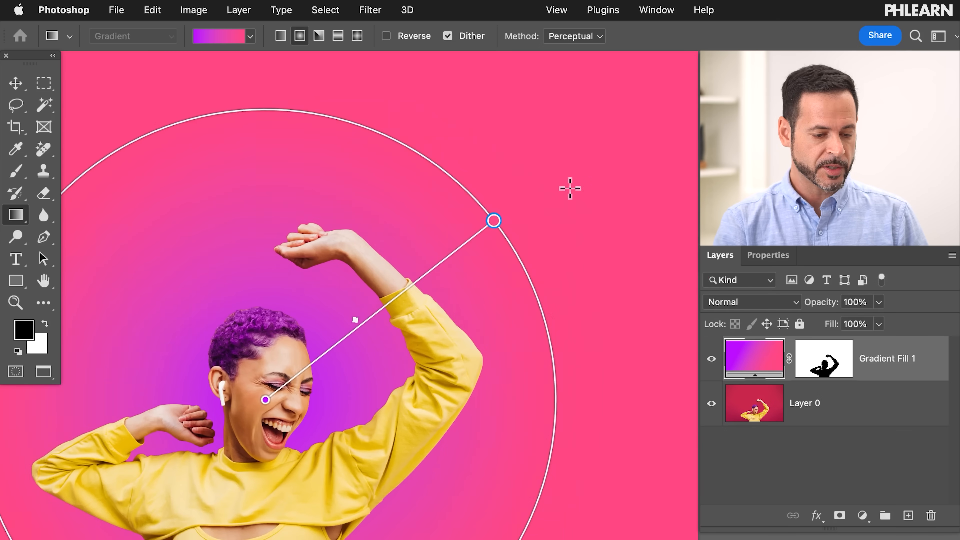
scroll(570, 188, "left", 2)
scroll(570, 189, "down", 1)
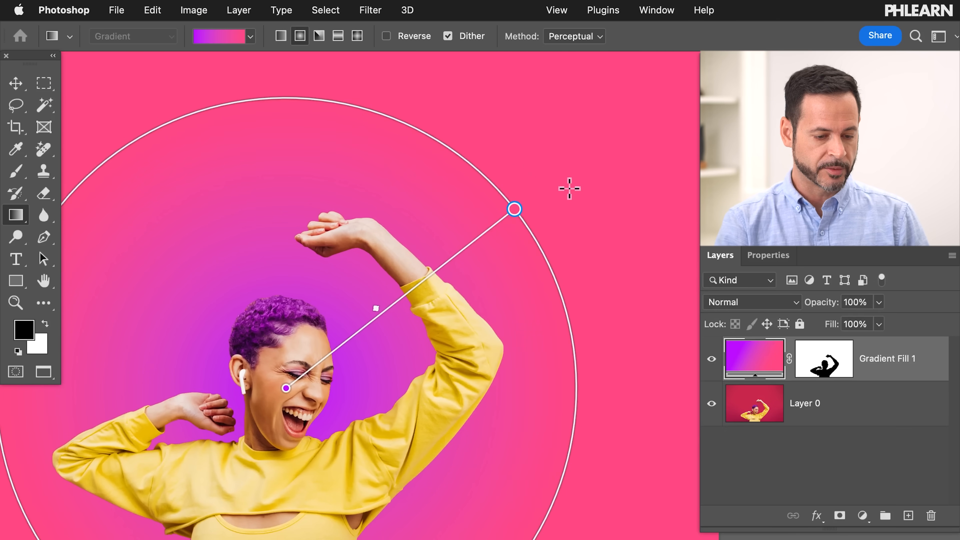
Change the gradient's outer color stop to a stronger pink, hex ff3074, and toggle the gradient layer's visibility to compare.
double_click(514, 209)
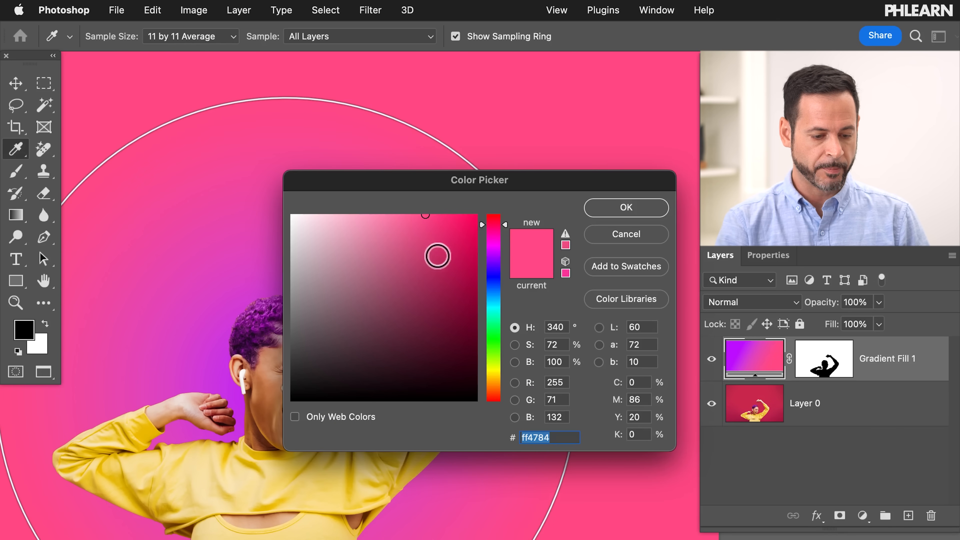
mouse_move(463, 263)
left_mouse_down()
mouse_move(394, 223)
mouse_move(442, 214)
left_mouse_up()
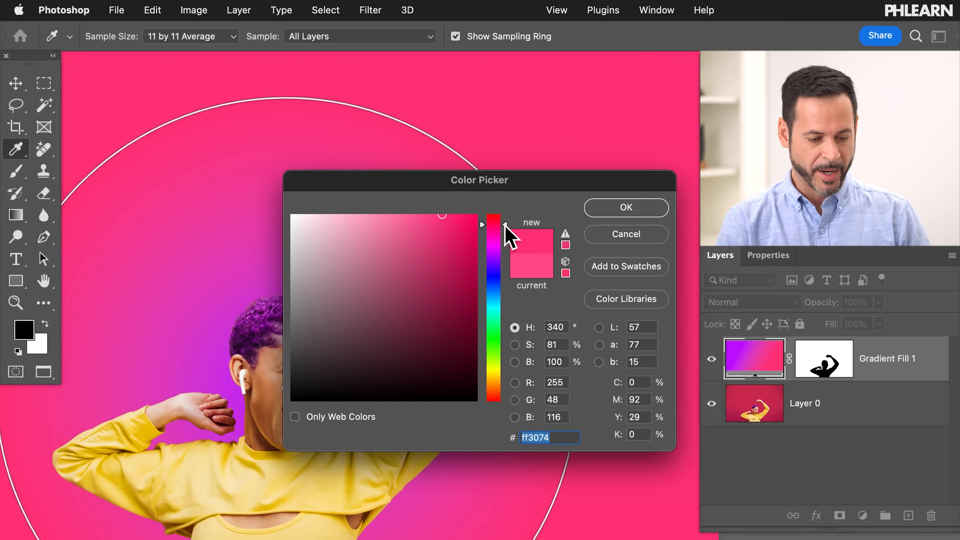
left_click(616, 209)
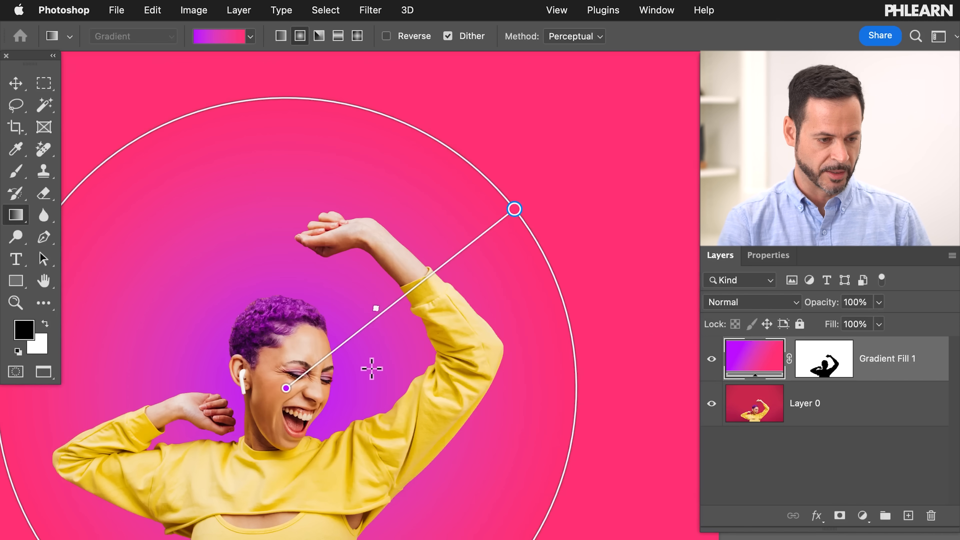
scroll(371, 368, "left", 5)
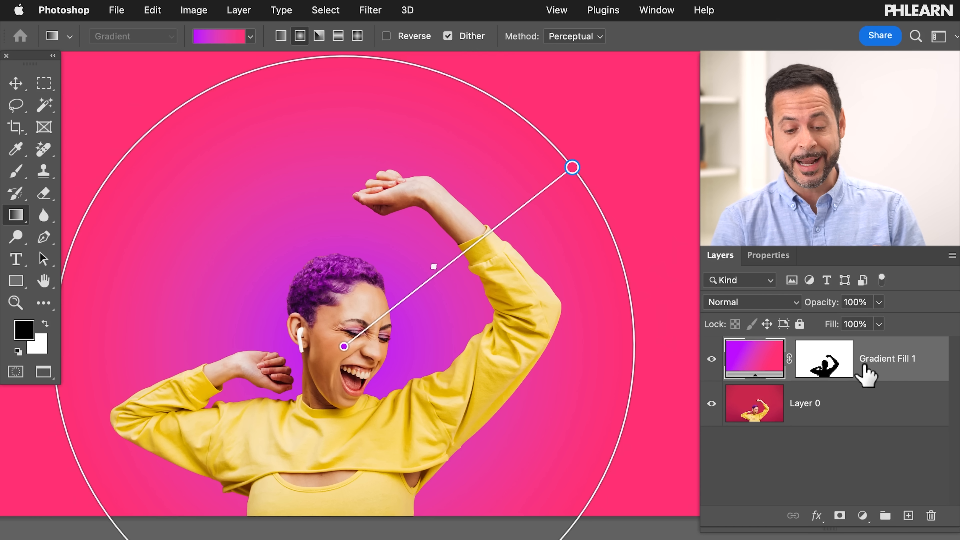
left_click(711, 359)
left_click(711, 359)
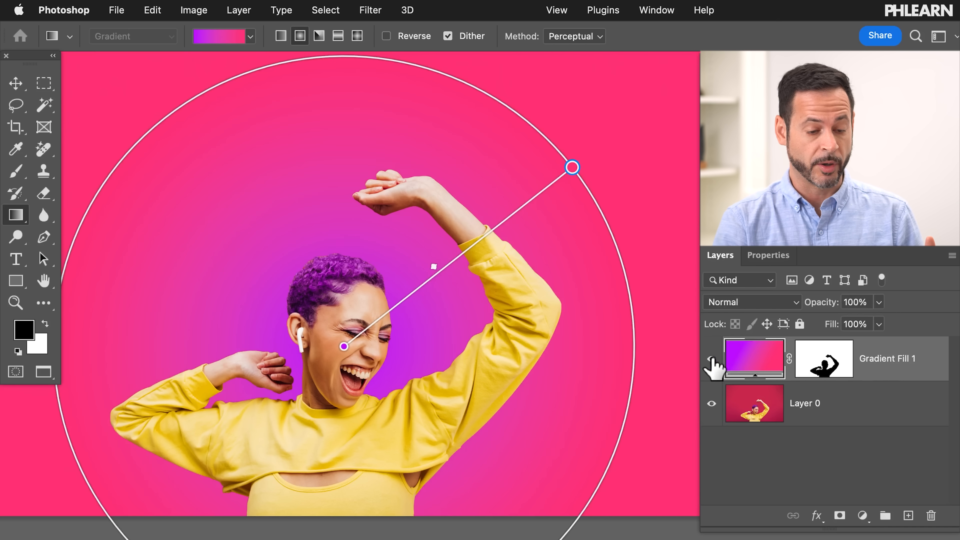
Open Gradient Fill 1 in the Gradient Editor and check the color options of its pink end stop, keeping its color.
double_click(754, 363)
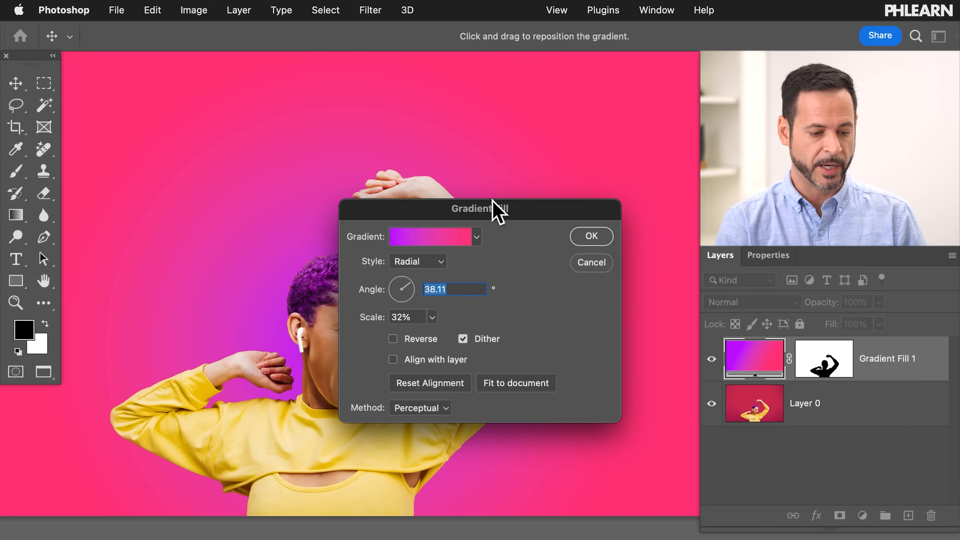
left_click(432, 240)
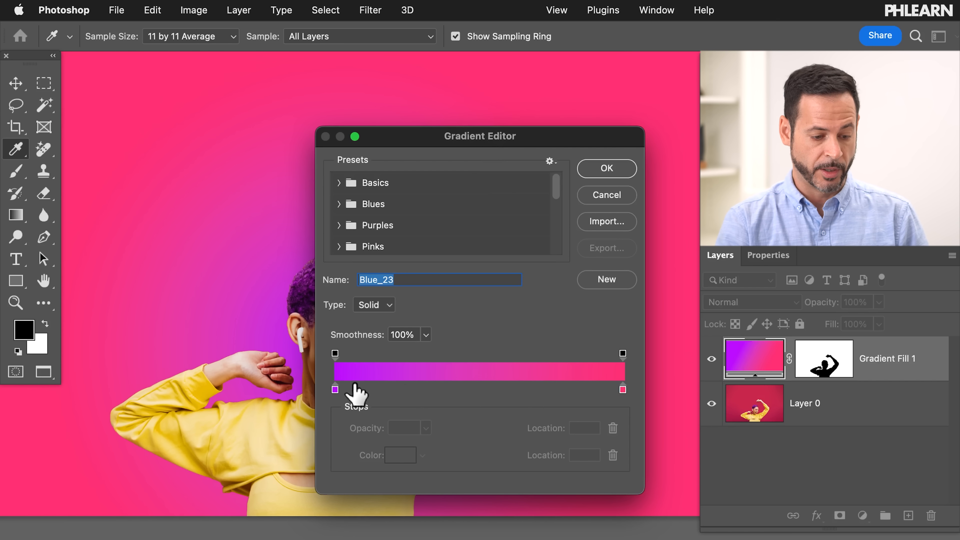
scroll(234, 319, "right", 5)
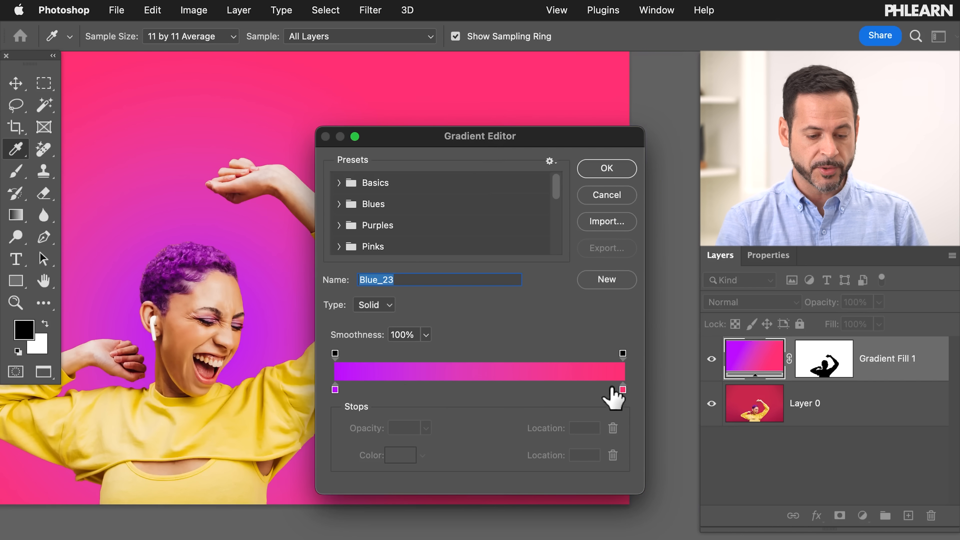
left_click(623, 389)
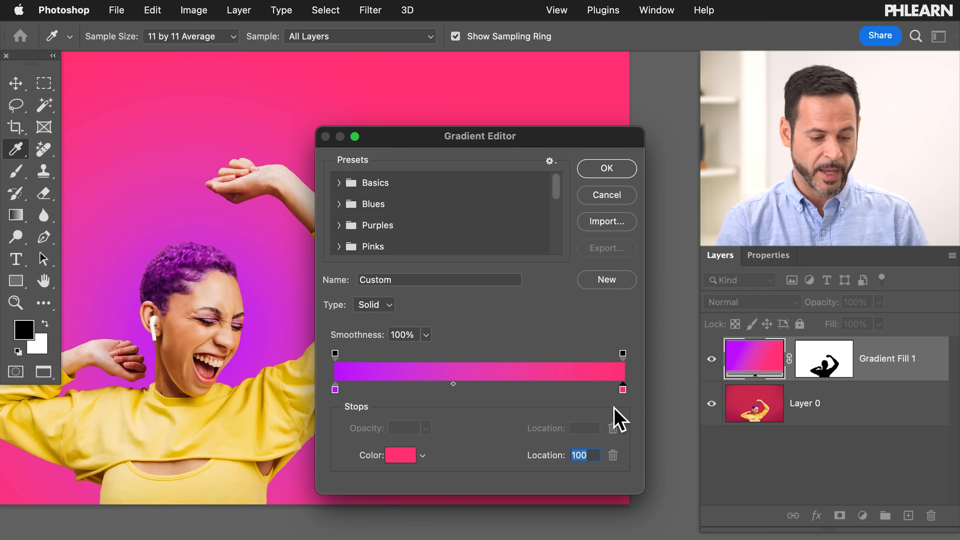
left_click(422, 455)
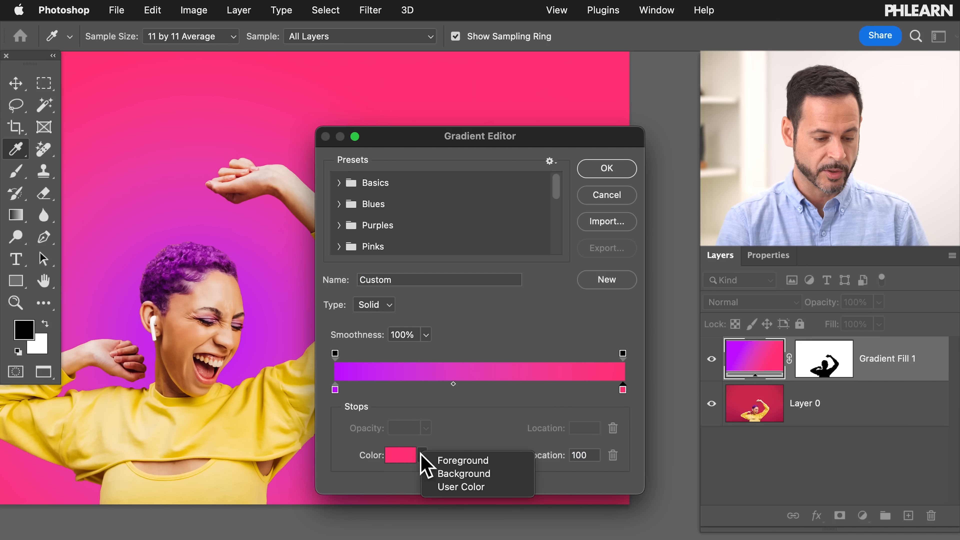
left_click(466, 434)
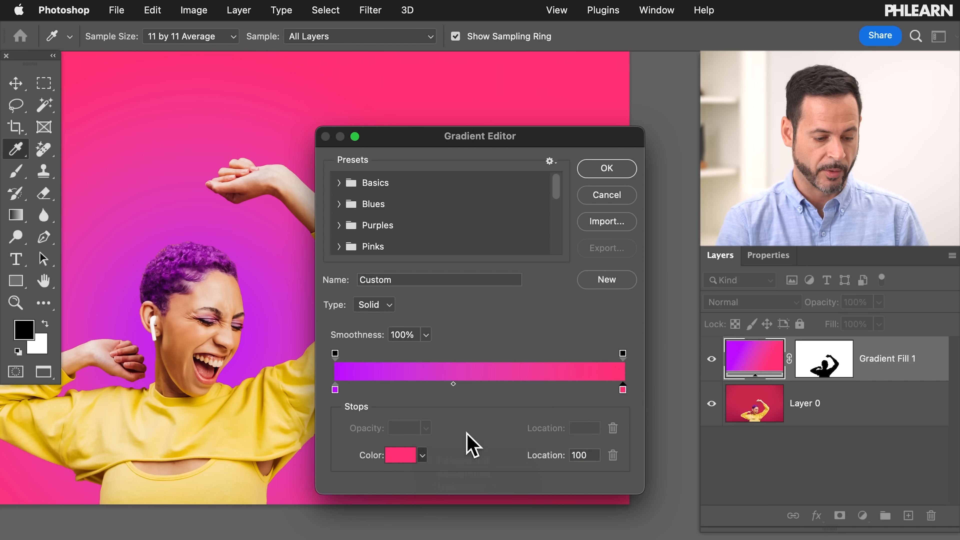
left_click(401, 461)
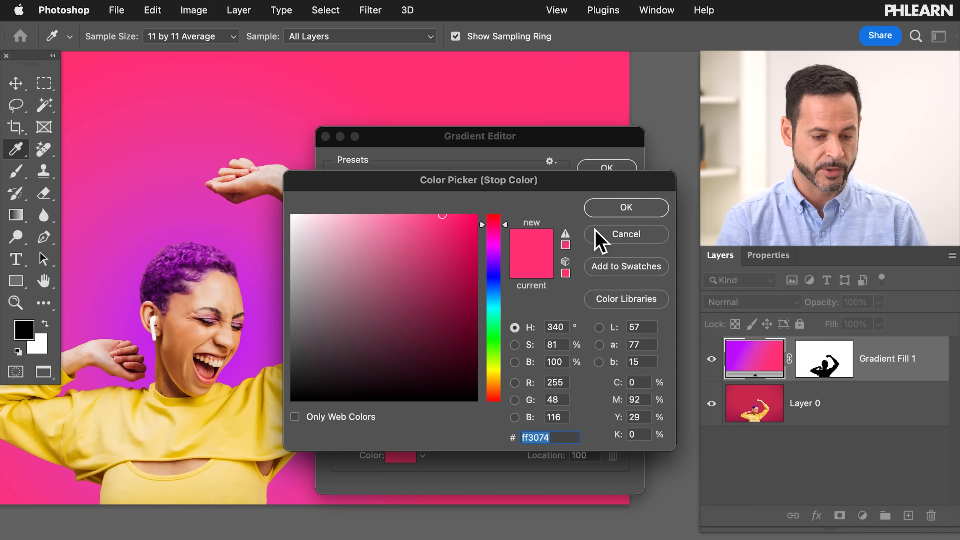
left_click(619, 207)
Set the opacity stop at the gradient's outer end to 0% and apply the edited gradient fill.
left_click(623, 354)
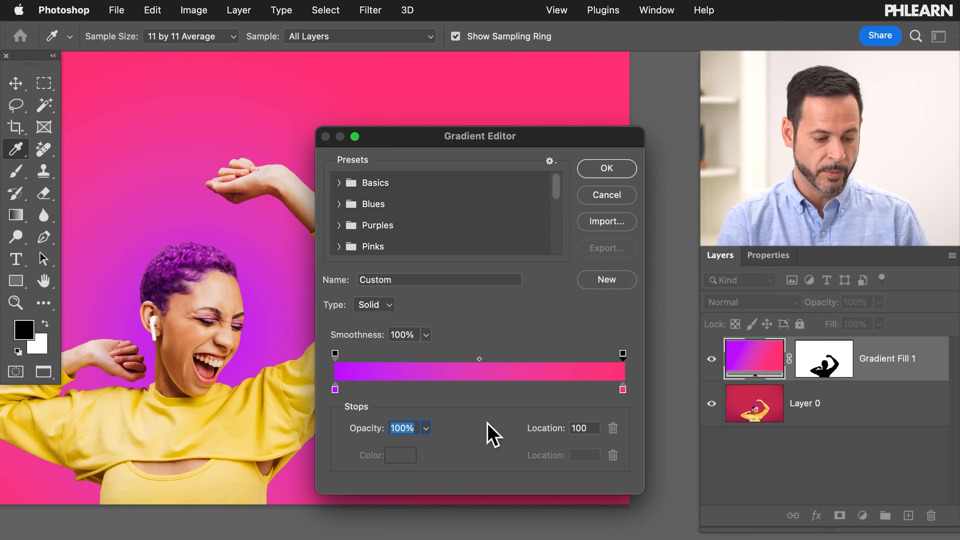
left_click_drag(364, 439, 212, 443)
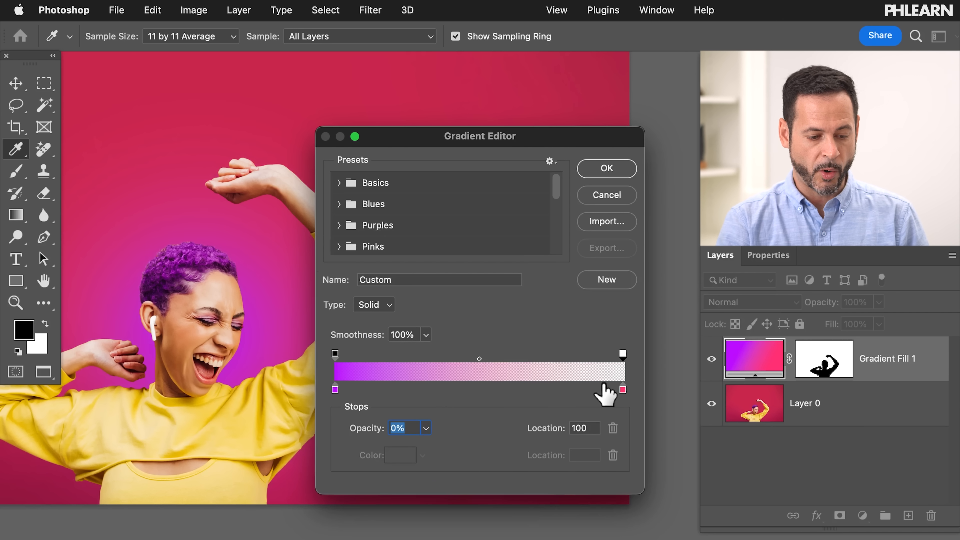
left_click(606, 172)
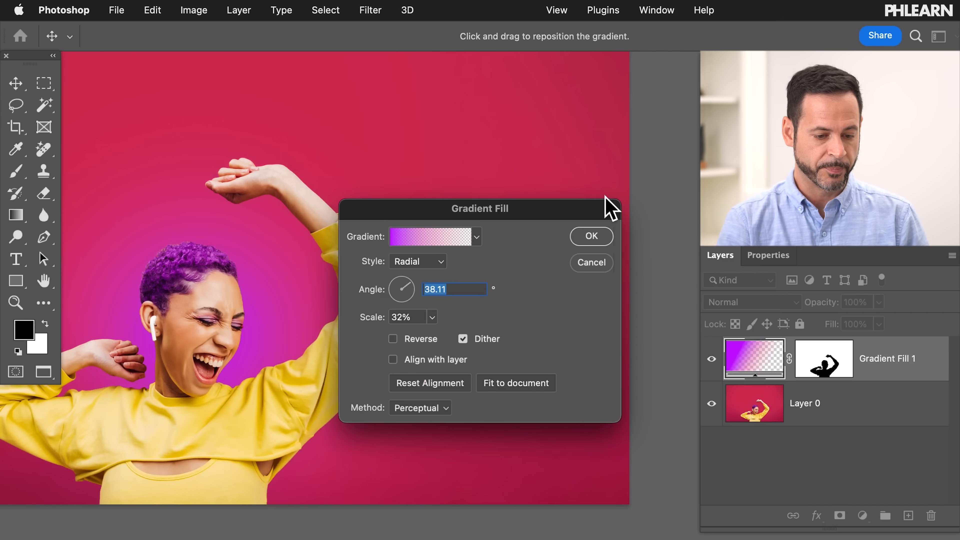
left_click(595, 241)
Add a color stop midway along the radial gradient and color it teal, hex 42c0aa.
scroll(391, 311, "left", 5)
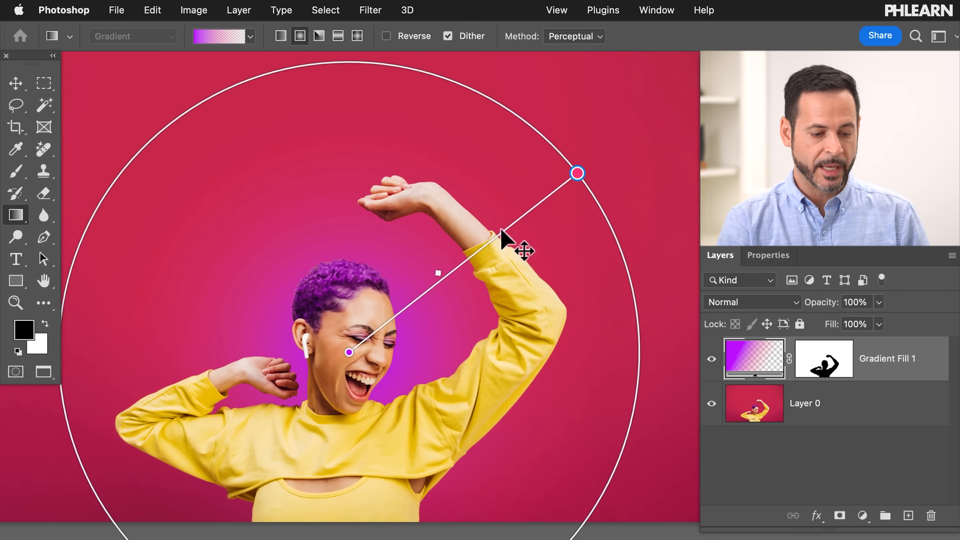
left_click(457, 267)
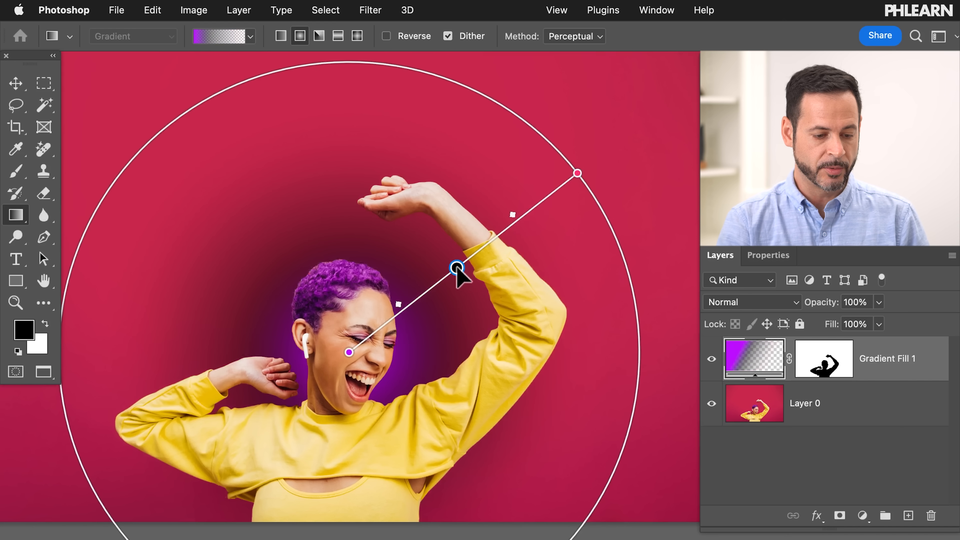
double_click(457, 267)
left_click(497, 313)
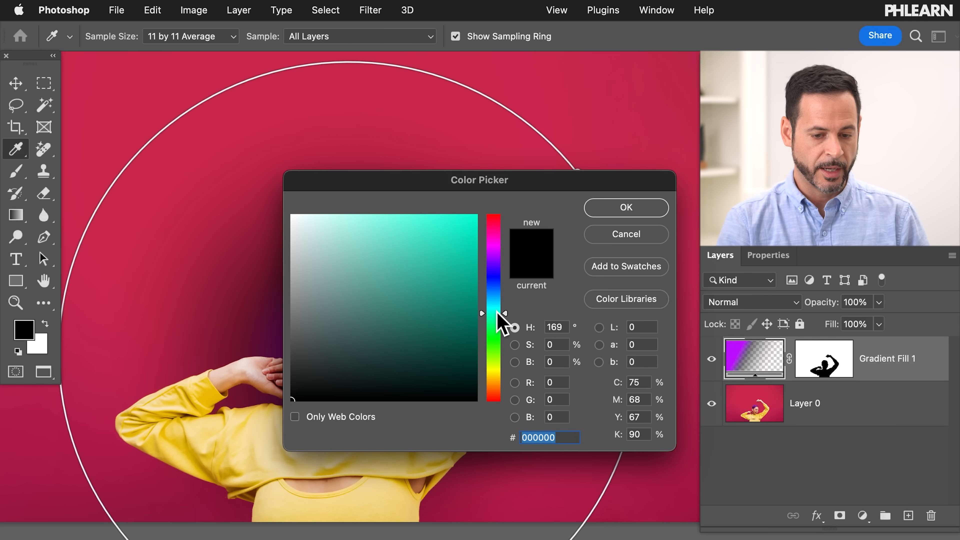
left_click_drag(424, 266, 464, 265)
left_click(626, 207)
Change the middle color stop to light purple, hex d768db, and move it closer to the gradient's center.
double_click(456, 271)
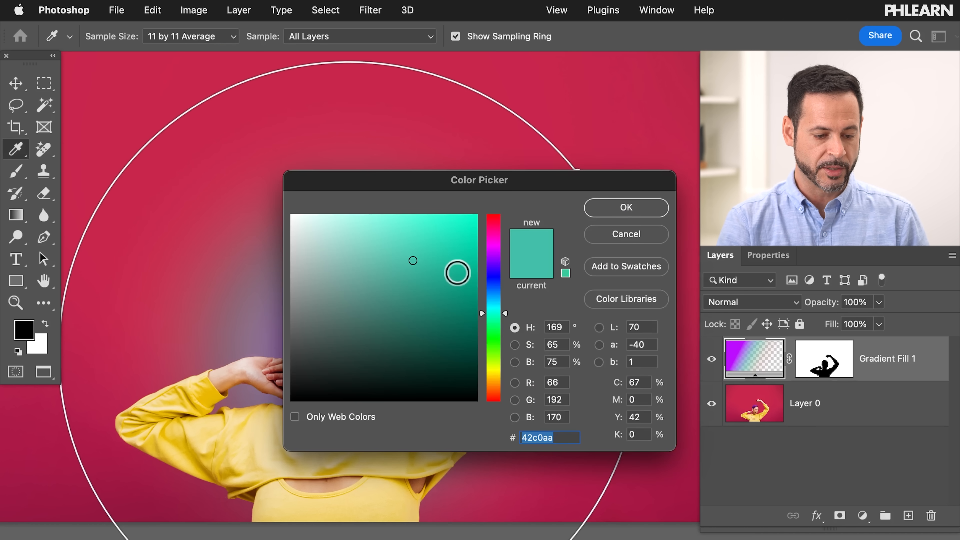
left_click_drag(493, 266, 494, 248)
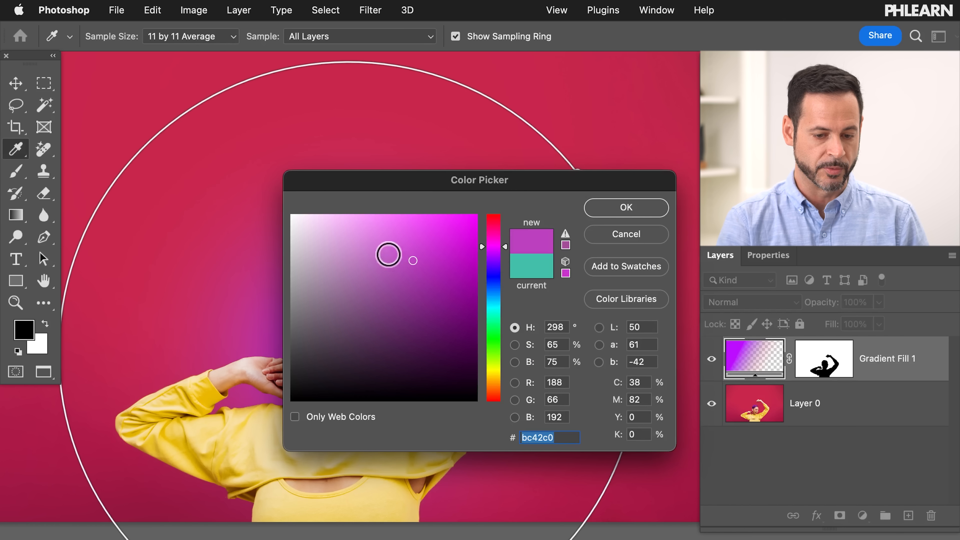
left_click_drag(388, 253, 388, 239)
left_click(615, 213)
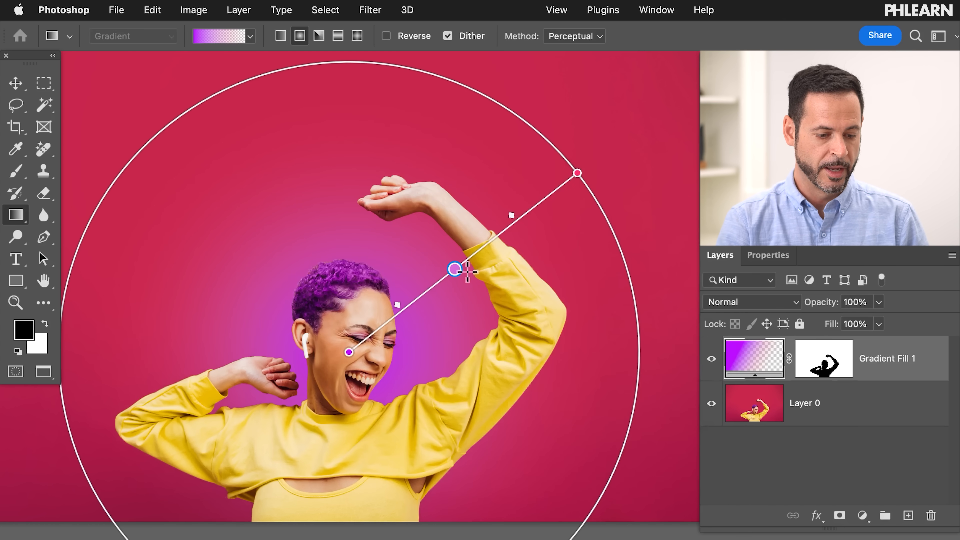
left_click_drag(455, 269, 406, 311)
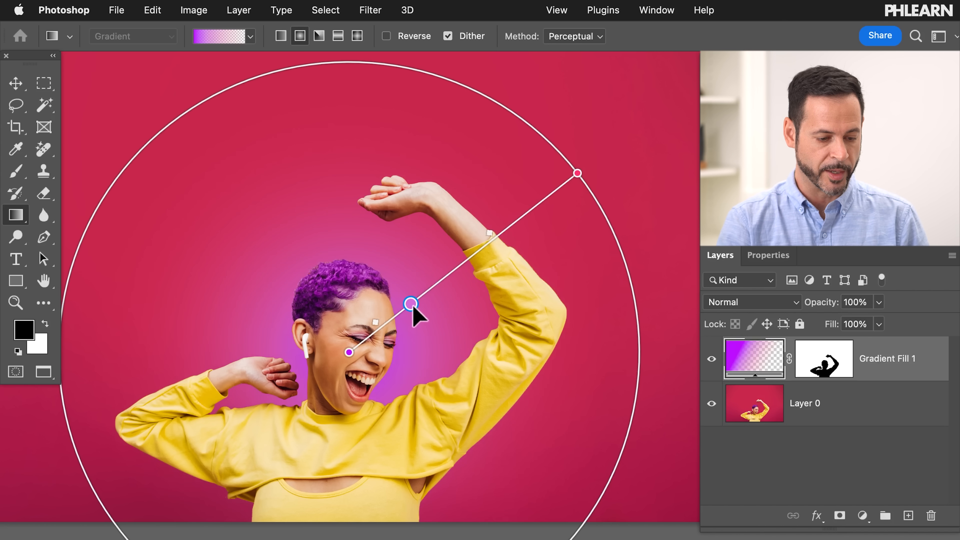
Sample the woman's purple hair for the middle color stop, hex b130b5, and brighten it to a light pink.
double_click(410, 304)
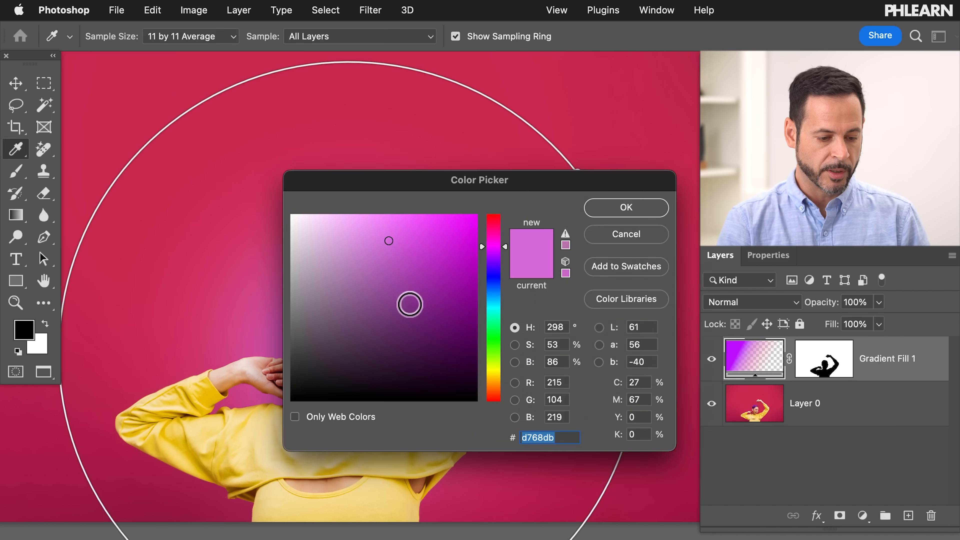
scroll(220, 263, "right", 6)
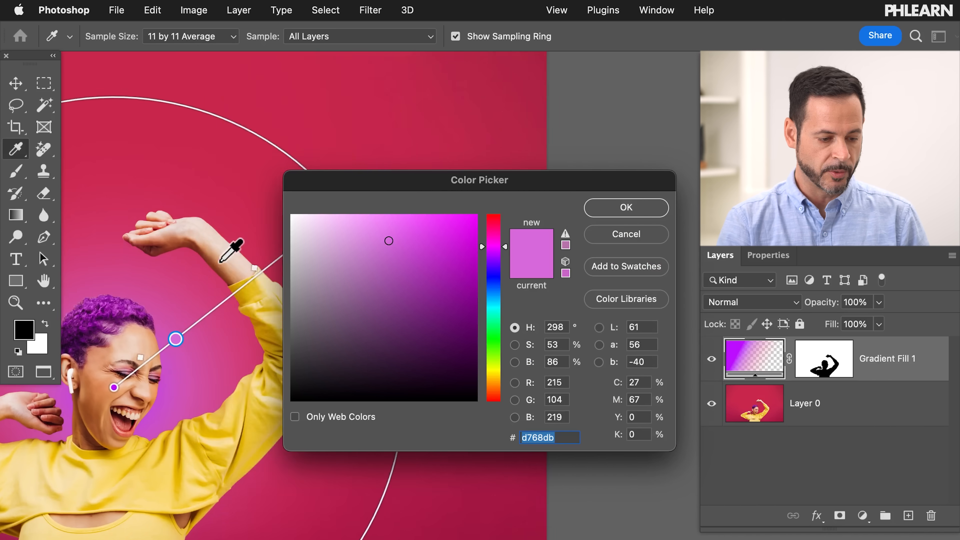
scroll(220, 262, "down", 2)
scroll(220, 263, "left", 2)
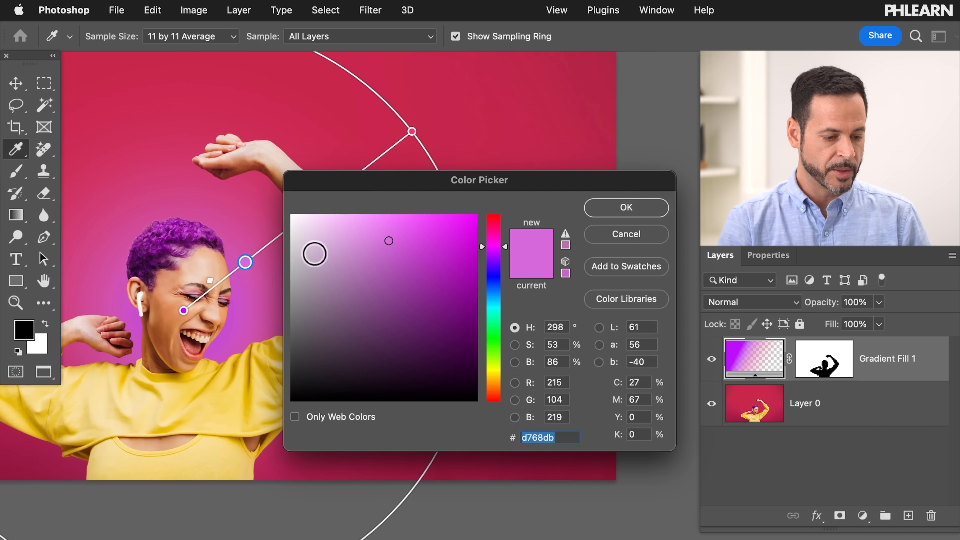
left_click(183, 234)
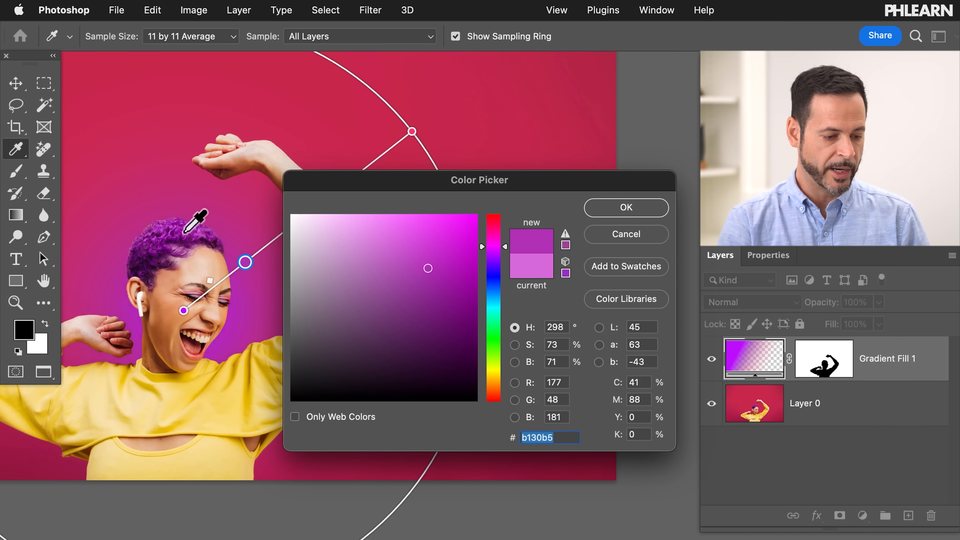
mouse_move(429, 248)
left_mouse_down()
mouse_move(415, 215)
mouse_move(378, 206)
left_mouse_up()
left_click(628, 210)
scroll(314, 233, "left", 5)
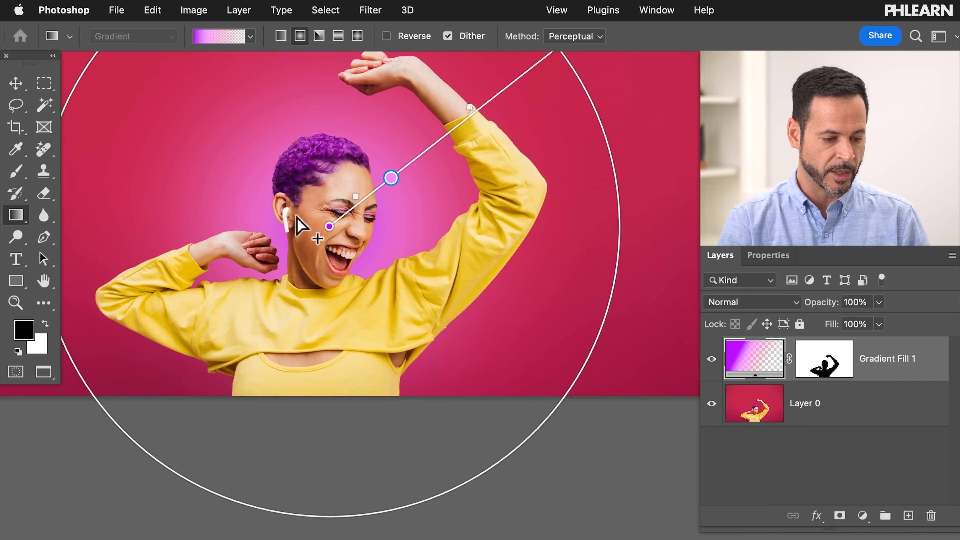
Move the light pink middle stop outward to a little under halfway between the gradient's center and outer edge.
scroll(297, 218, "up", 1)
left_click_drag(373, 192, 420, 159)
scroll(420, 161, "up", 4)
scroll(420, 161, "left", 3)
key("super+plus")
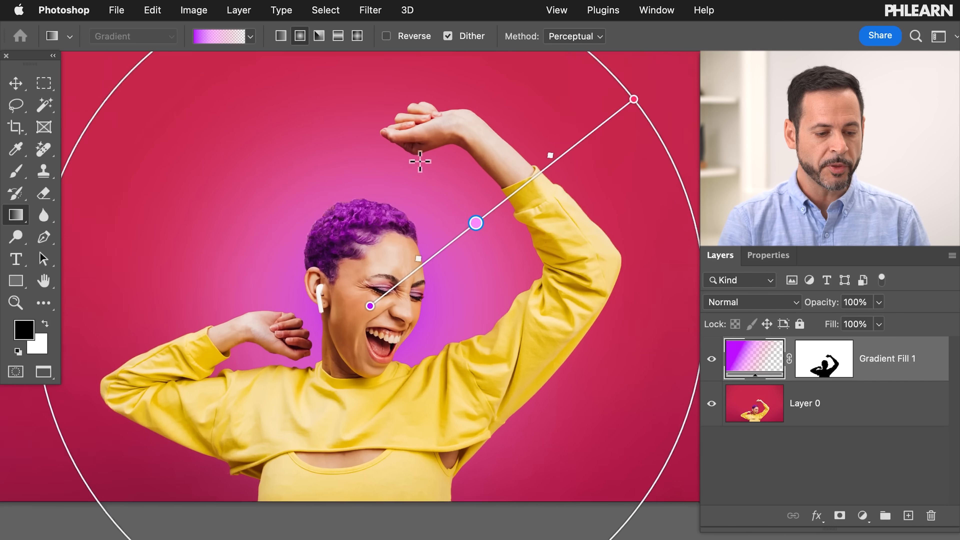
scroll(420, 162, "left", 4)
scroll(420, 162, "down", 1)
scroll(420, 161, "right", 2)
scroll(420, 162, "up", 2)
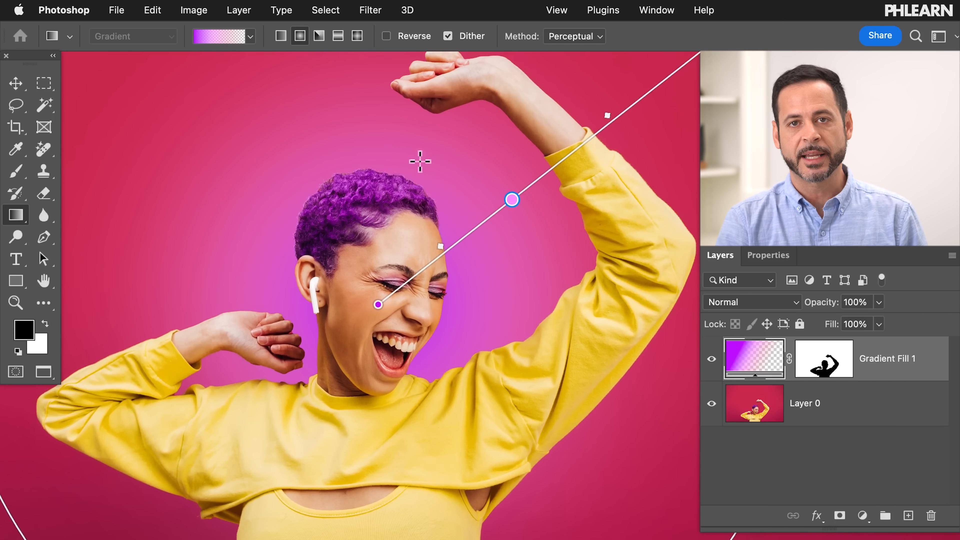
Try the linear, angle, reflected and diamond styles on the gradient fill, and return it to the radial style.
left_click(283, 37)
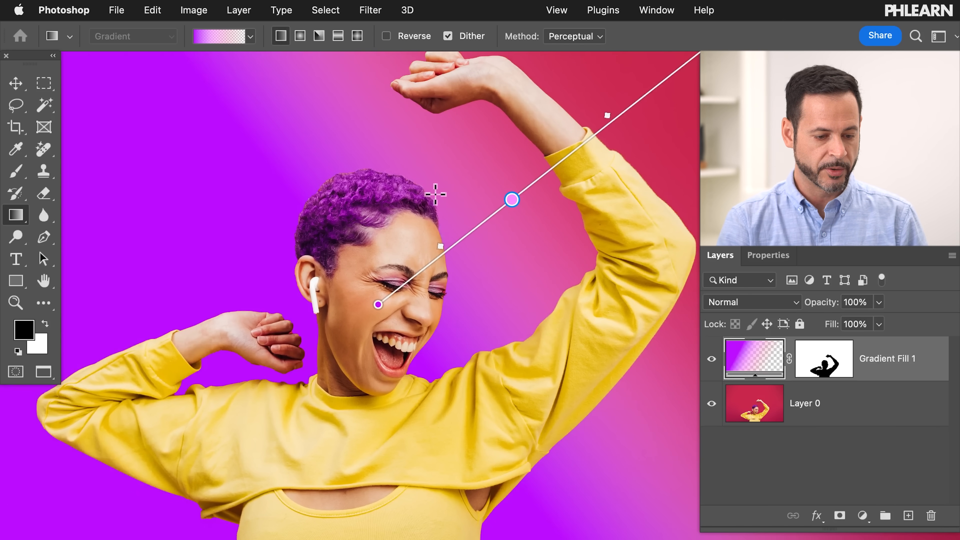
scroll(436, 194, "down", 6)
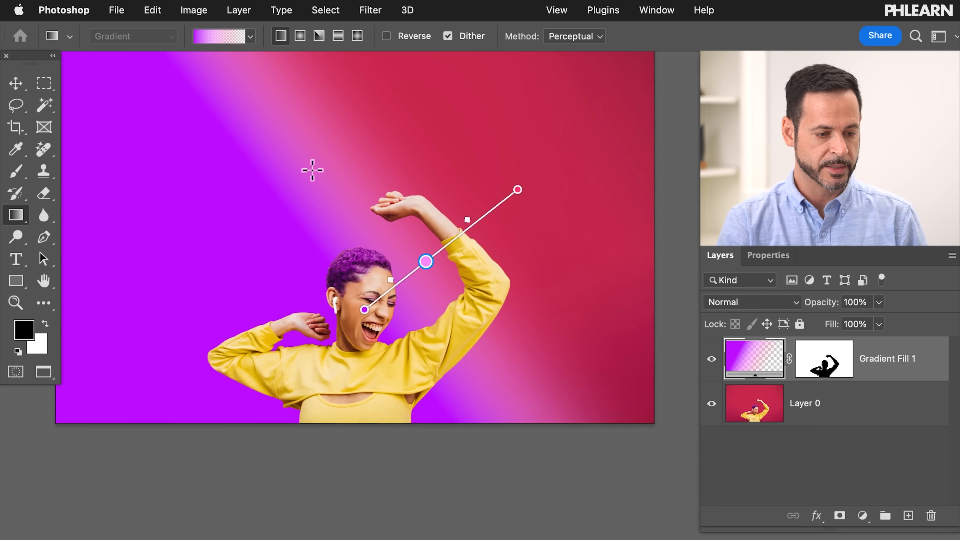
left_click(320, 37)
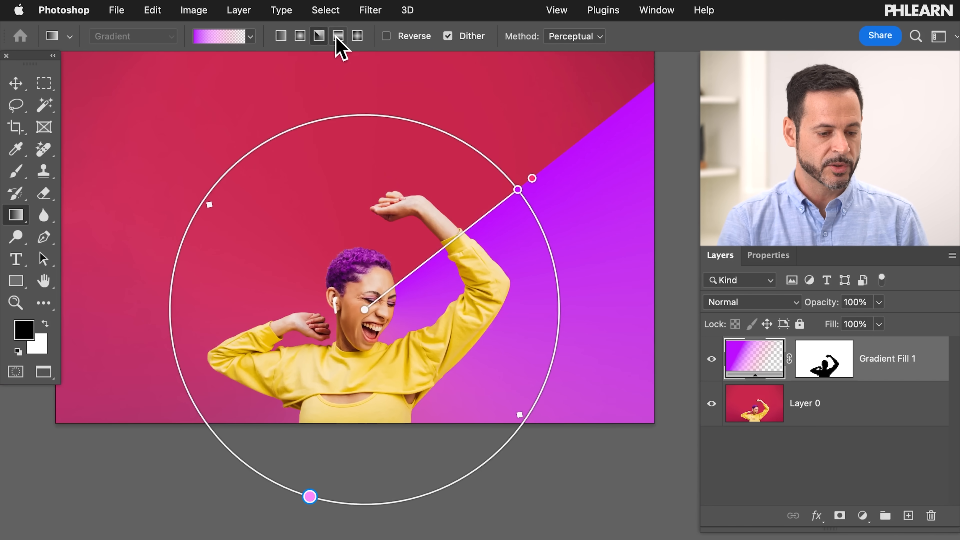
left_click(338, 36)
left_click(357, 36)
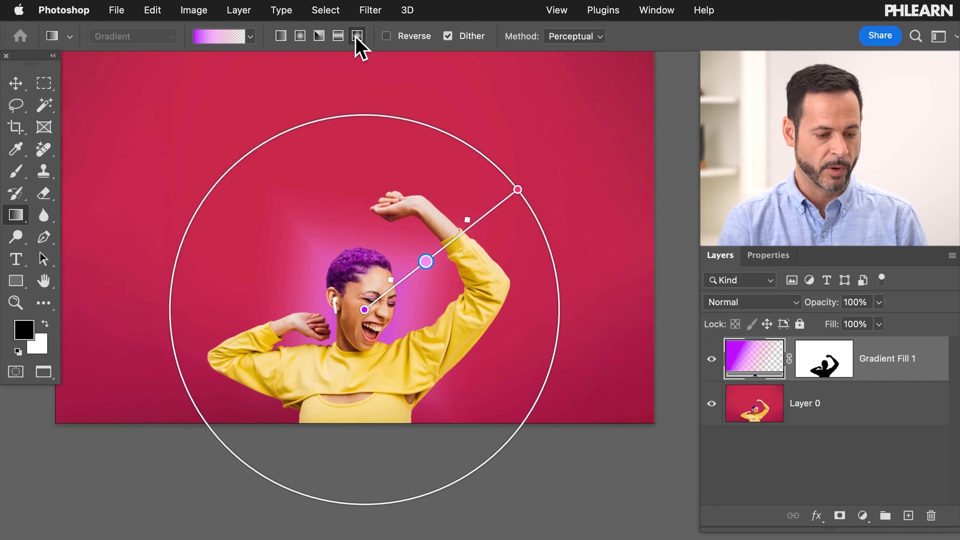
left_click(300, 36)
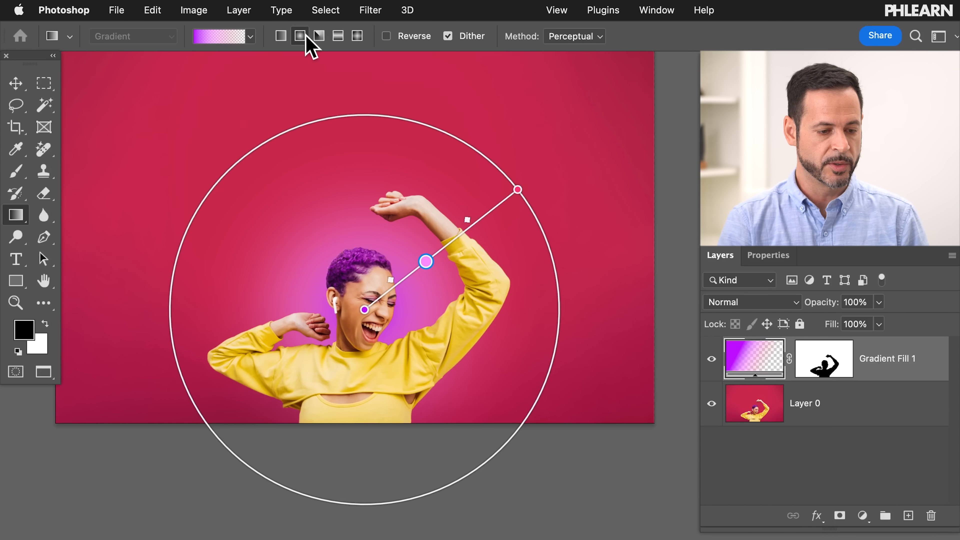
left_click(318, 37)
left_click(301, 36)
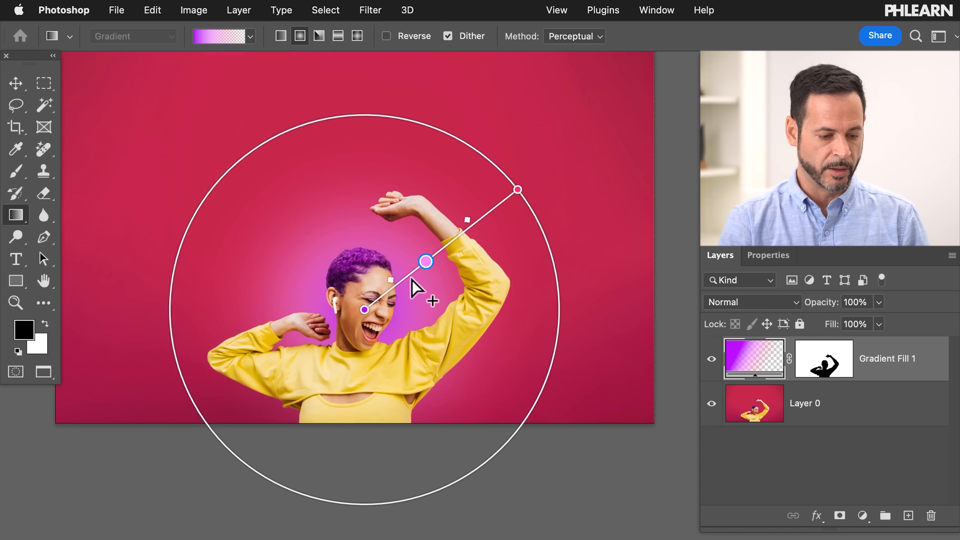
scroll(412, 280, "up", 5)
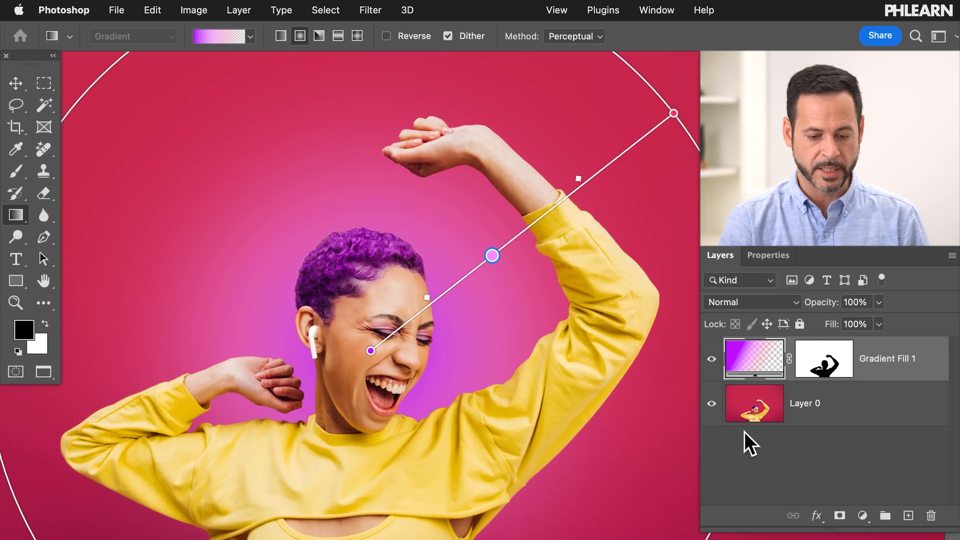
Compare the portrait with and without the gradient layer's mask, and with the gradient layer hidden and shown.
left_click(837, 413)
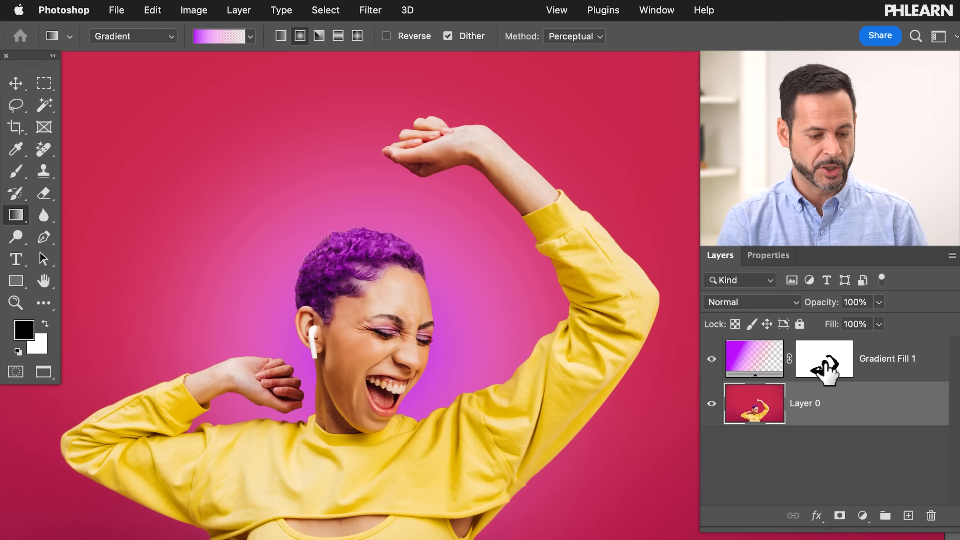
left_click(826, 364, "shift")
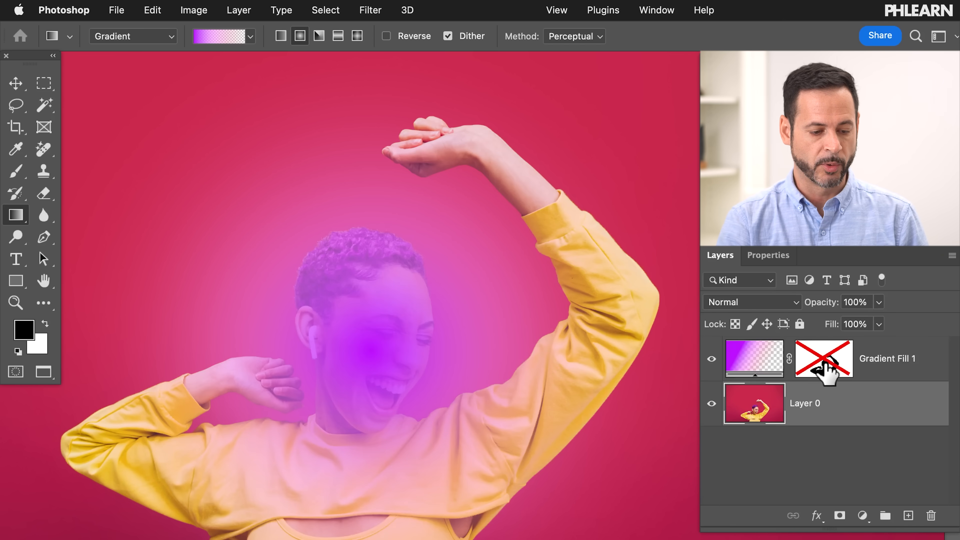
left_click(826, 364, "shift")
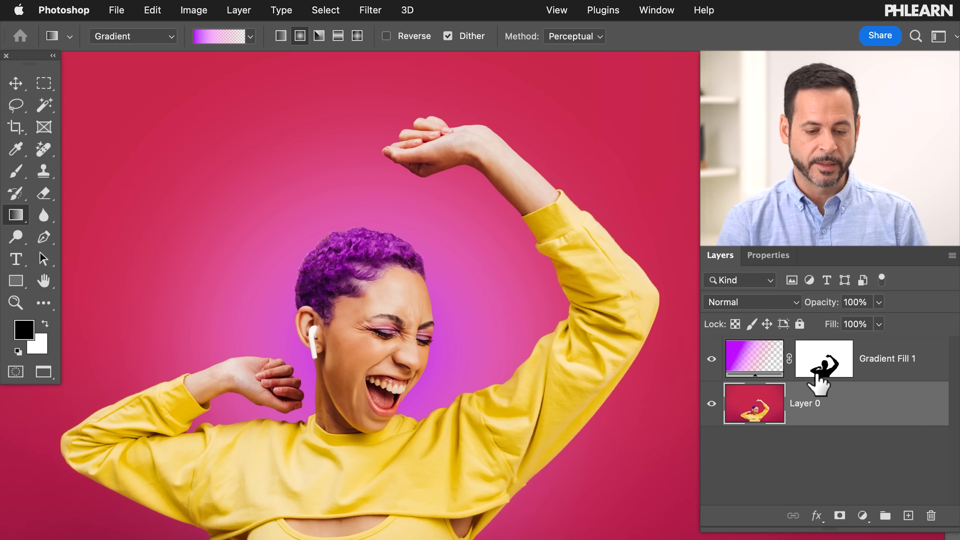
left_click(711, 360)
left_click(711, 359)
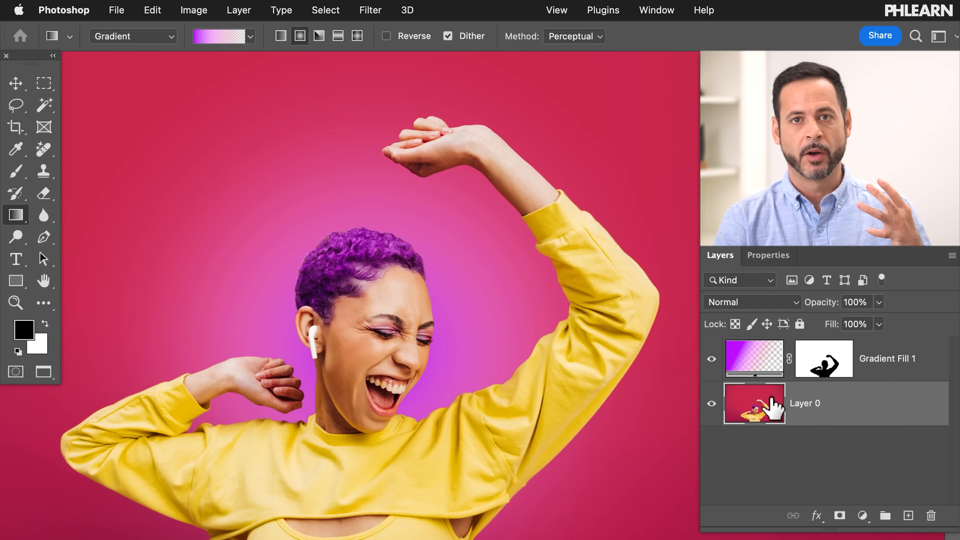
Enlarge the radial gradient outward around the woman and move its light pink middle stop closer to the center.
left_click(752, 354)
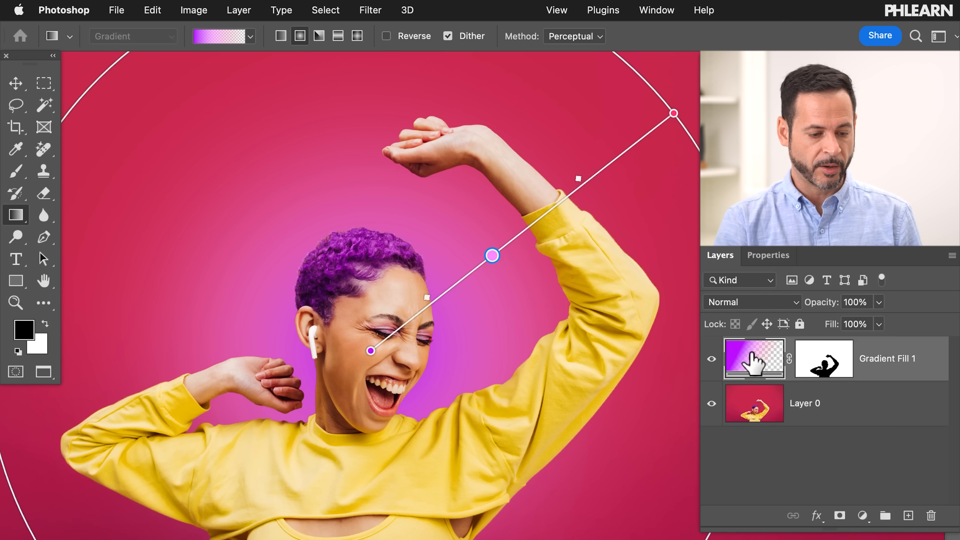
mouse_move(493, 259)
left_mouse_down()
mouse_move(612, 168)
mouse_move(495, 253)
left_mouse_up()
key("super+minus")
key("super+minus")
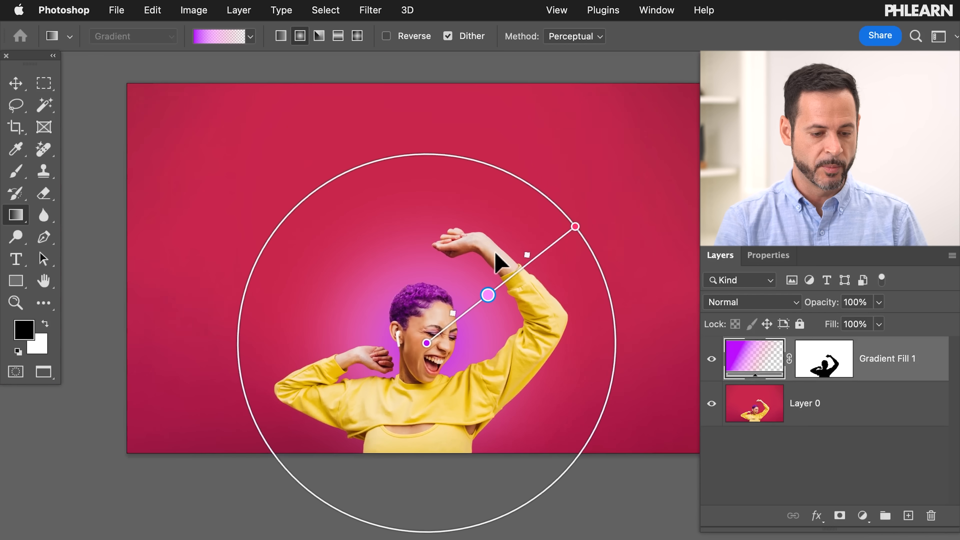
left_click_drag(495, 250, 598, 183)
left_click_drag(454, 283, 405, 339)
scroll(400, 356, "up", 5)
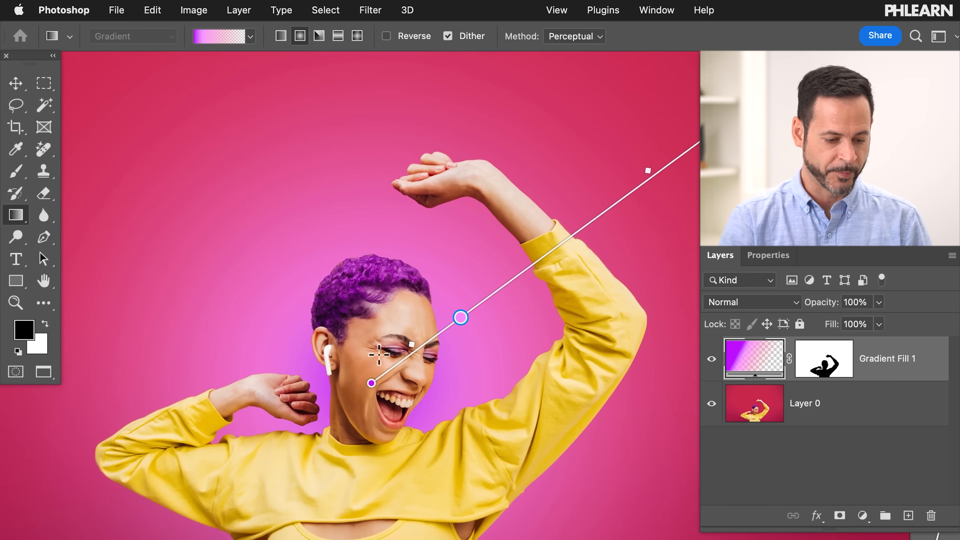
left_click(836, 409)
scroll(505, 332, "up", 3)
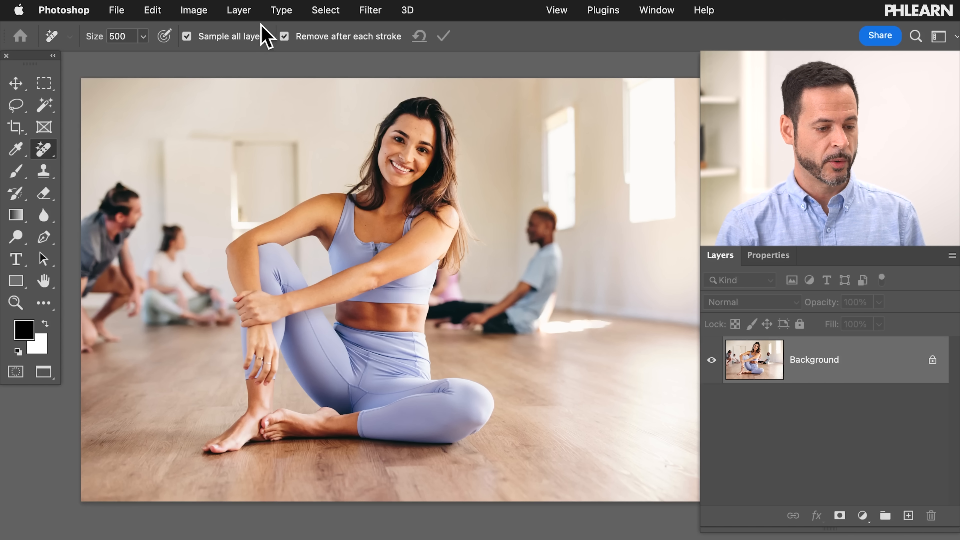
Select the seated woman with Select Subject and mask a duplicate of the Background layer with that selection.
left_click(317, 11)
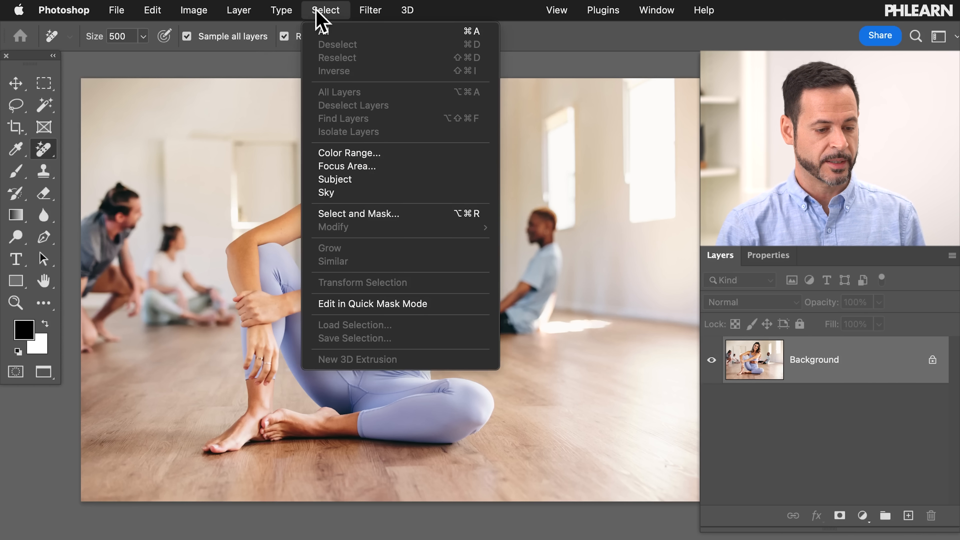
left_click(363, 180)
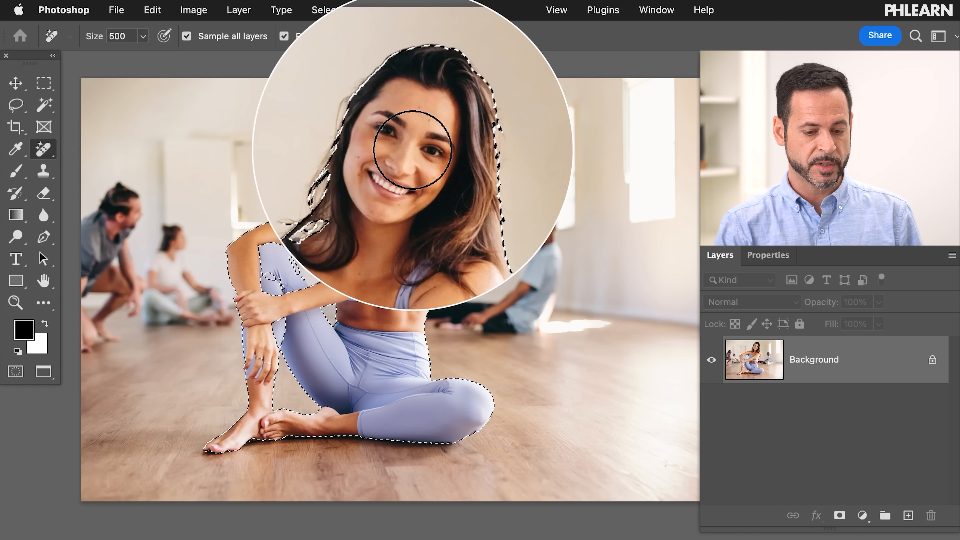
left_click_drag(849, 379, 909, 518)
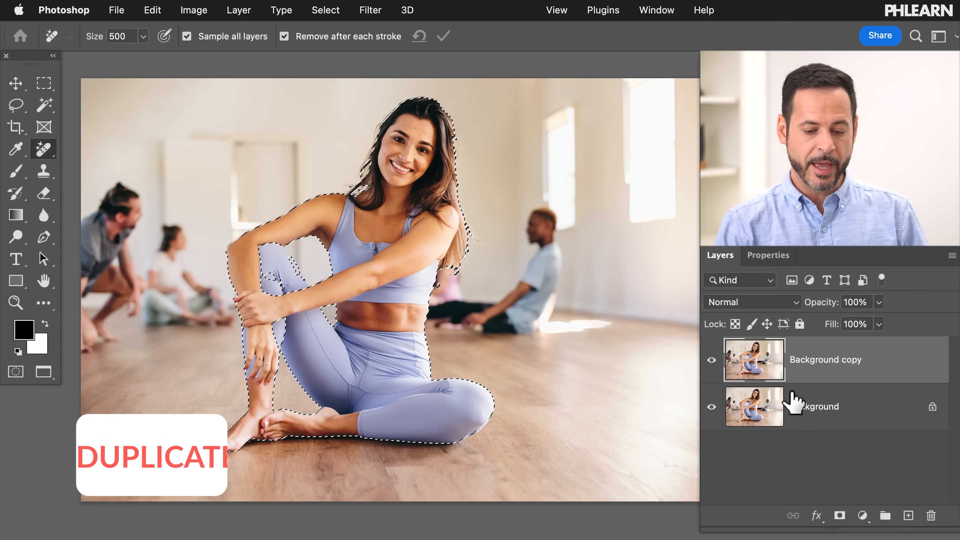
left_click(840, 516)
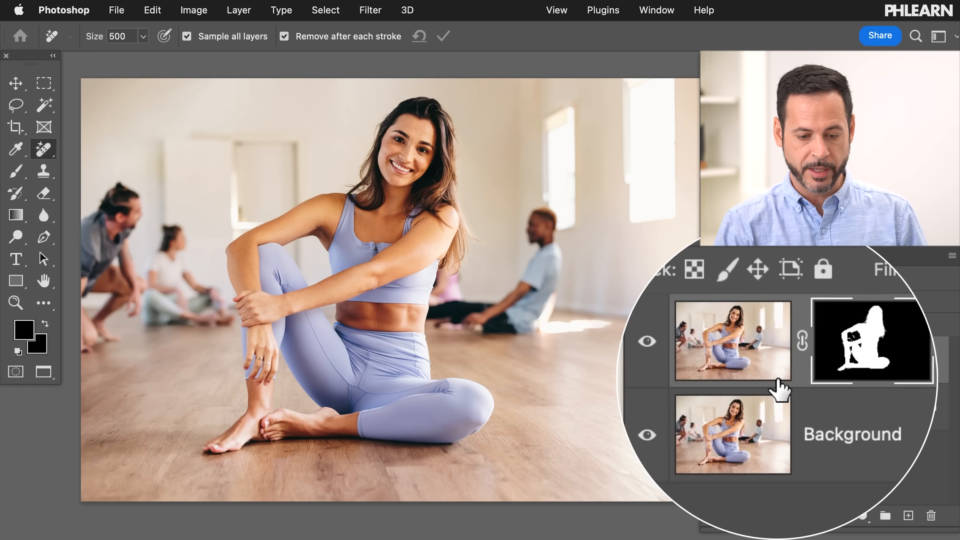
Try moving the masked cutout of the woman to either side of the original, undoing each move.
key("v")
left_click_drag(564, 358, 409, 337)
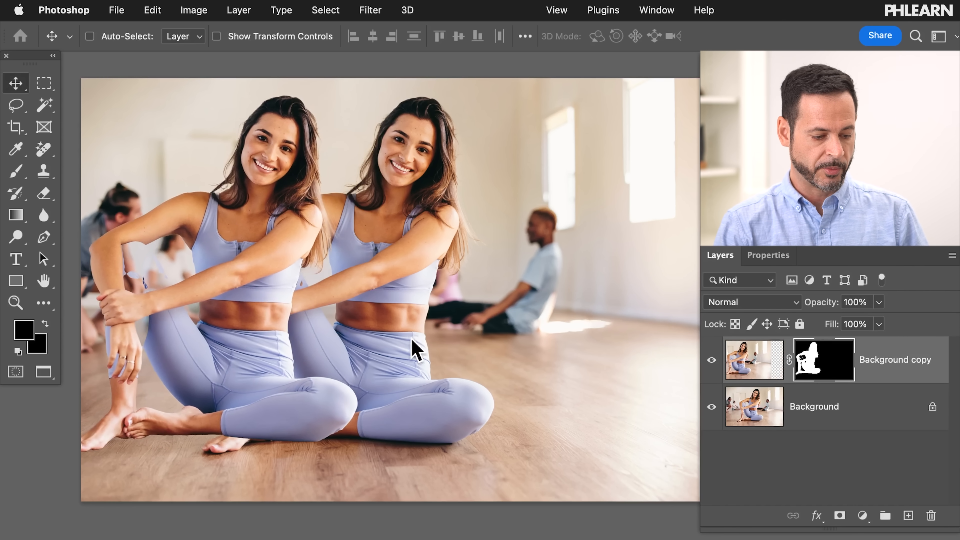
key("super+z")
left_click_drag(346, 348, 508, 354)
key("super+z")
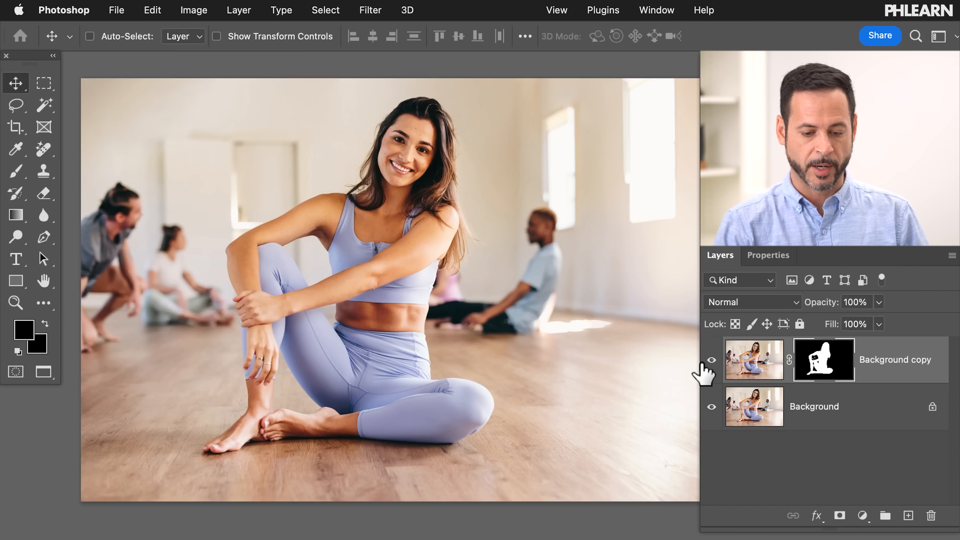
Check the masked Background copy against the original photo by hiding and showing it.
left_click(802, 406)
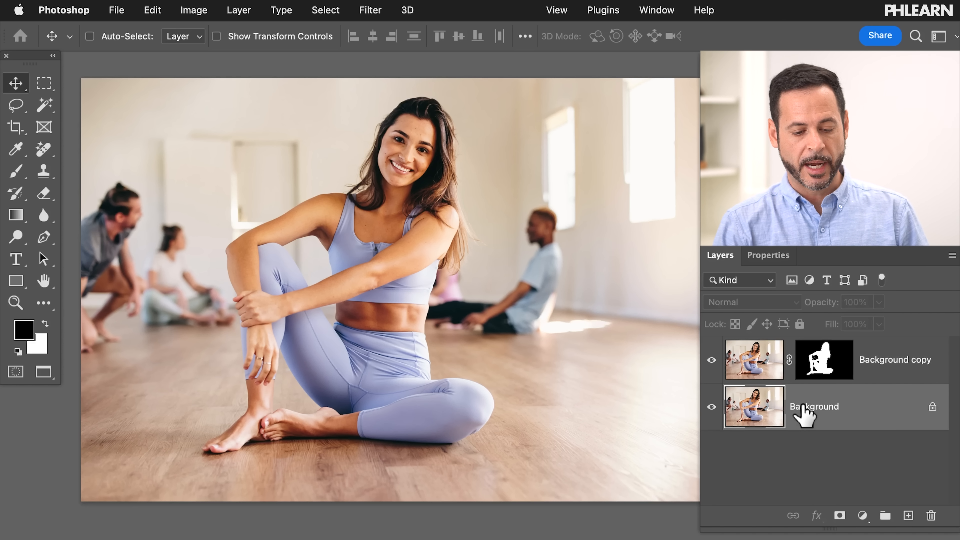
left_click(738, 360)
left_click(712, 359)
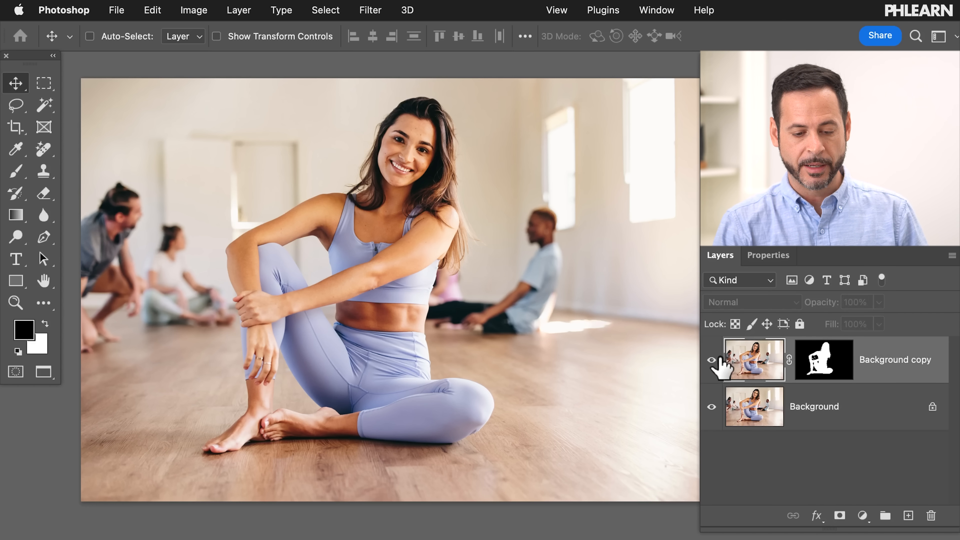
left_click(713, 360)
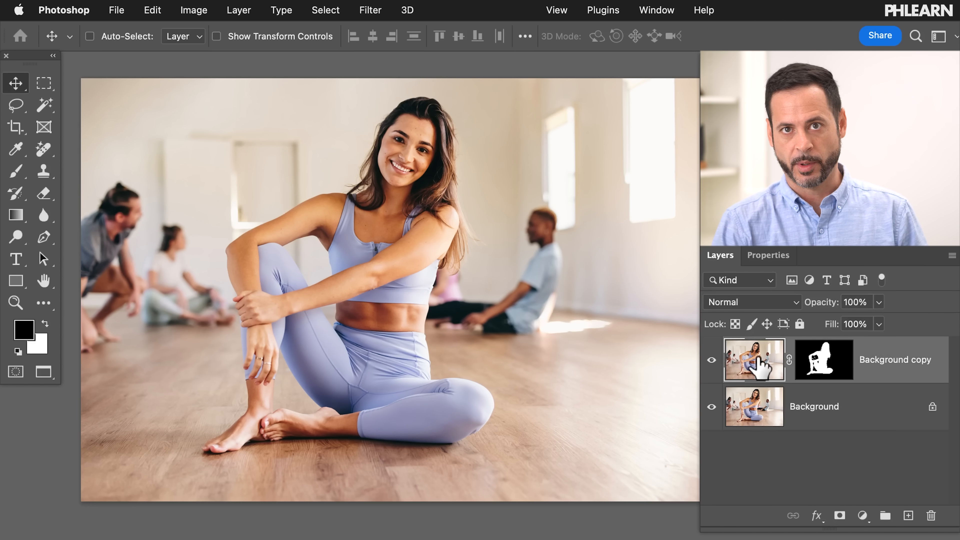
Select the original Background layer and choose the black-to-transparent preset from the Basics set for the Gradient tool.
left_click(826, 413)
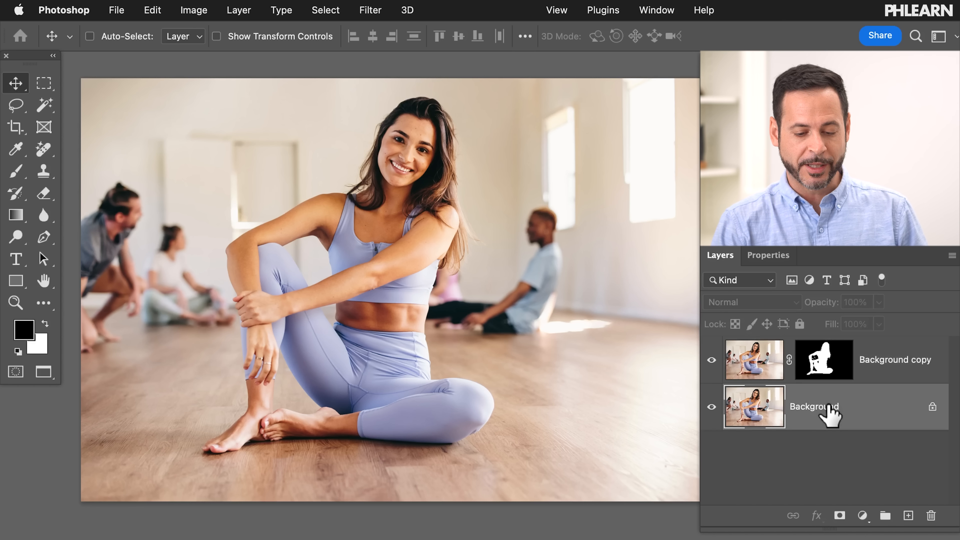
key("g")
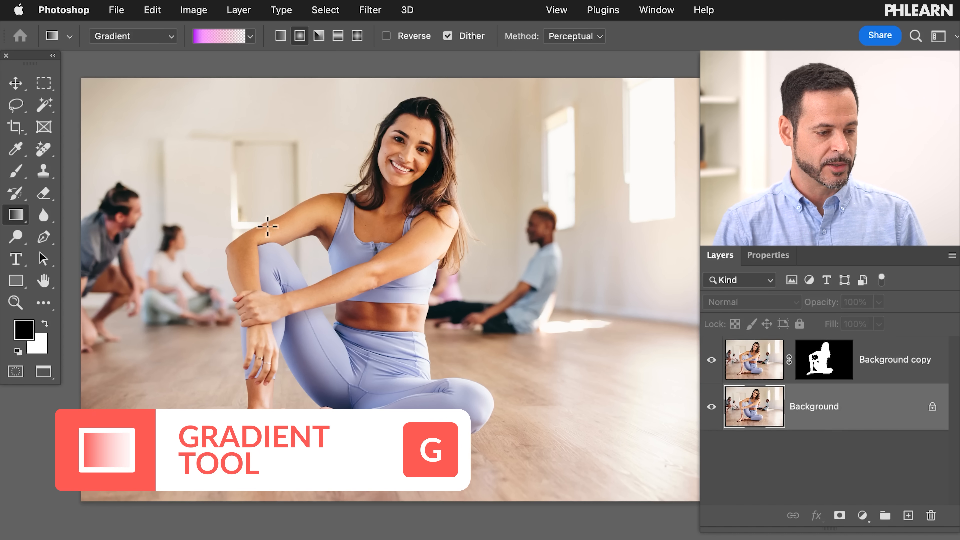
left_click(250, 38)
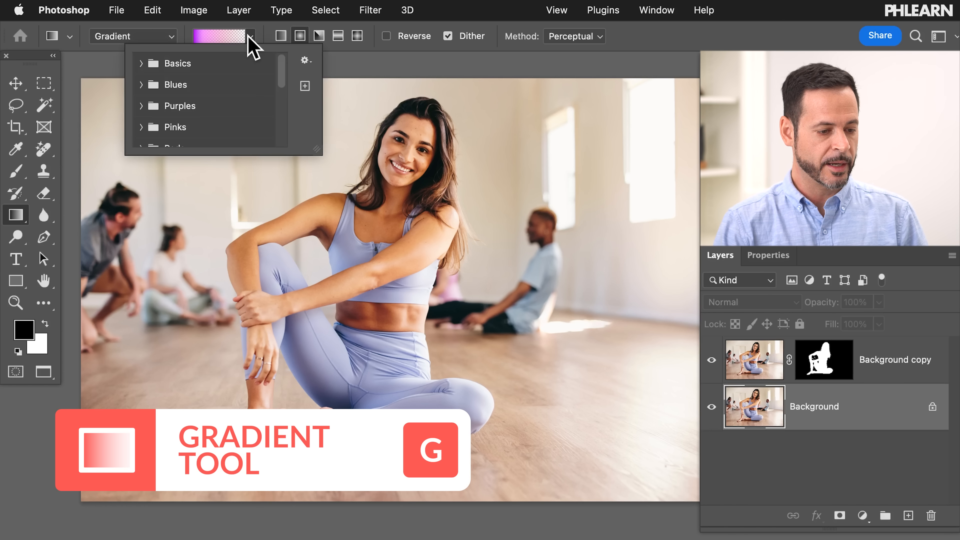
left_click(141, 63)
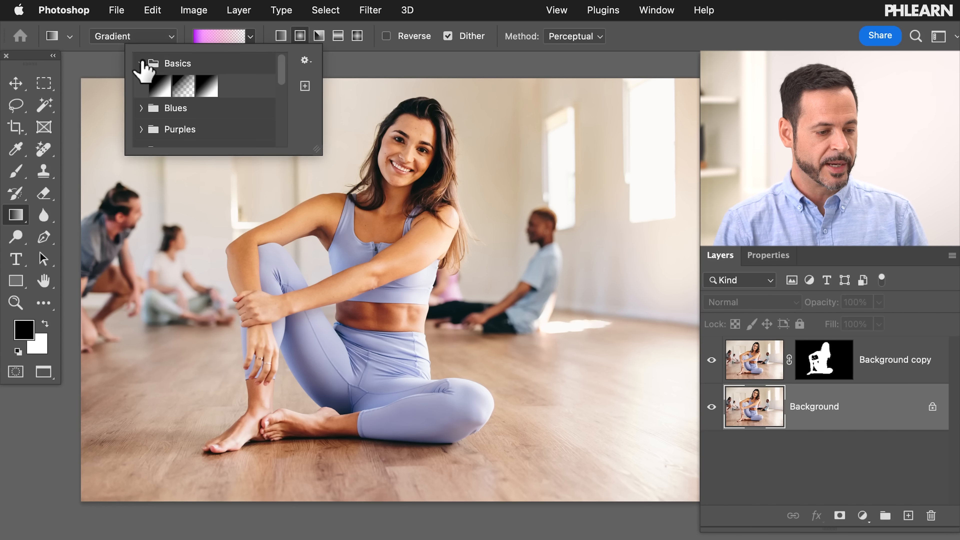
left_click(182, 86)
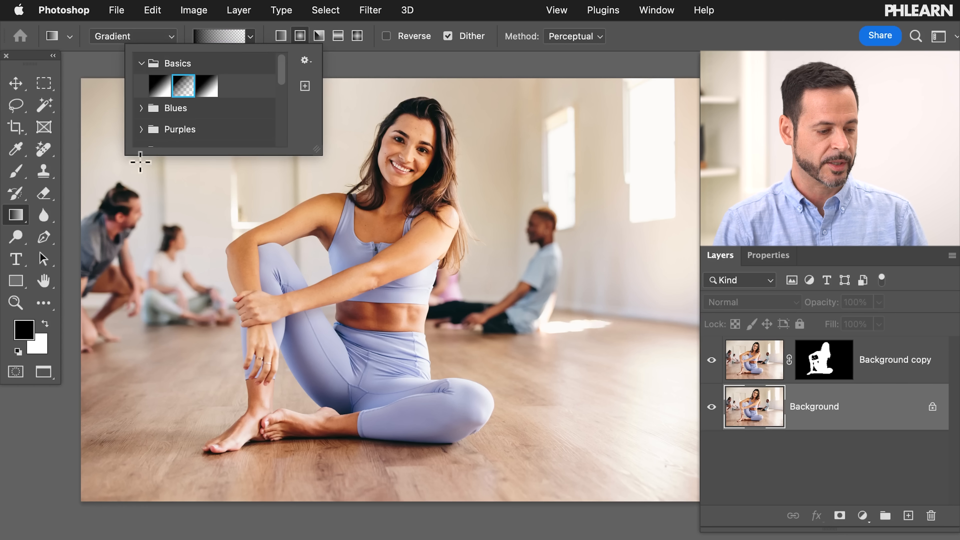
Sample the wall's beige, hex e8dfd3, as foreground color and draw a linear gradient from the photo's upper-right corner to the floor beside the woman's foot.
left_click(27, 331)
left_click_drag(542, 197, 475, 191)
left_click(623, 131)
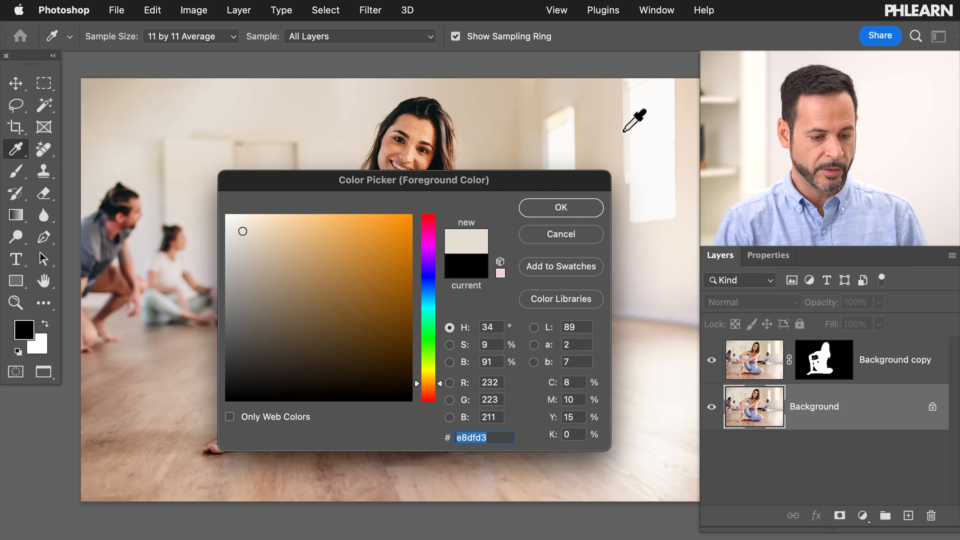
left_click(561, 207)
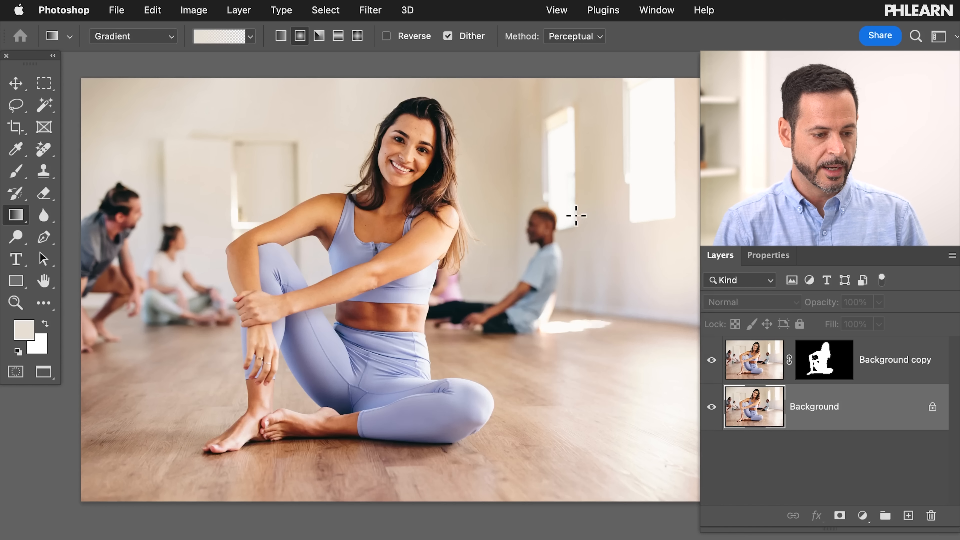
left_click(286, 39)
left_click_drag(671, 105, 177, 446)
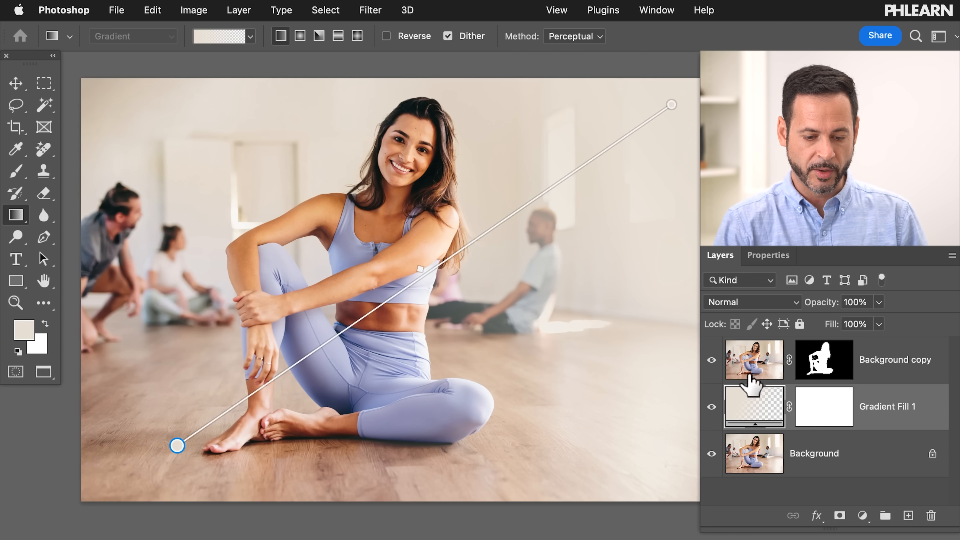
Compare the studio photo with and without the beige gradient layer behind the woman.
left_click(712, 407)
left_click(711, 406)
left_click(711, 406)
left_click(712, 406)
left_click(711, 407)
left_click(712, 407)
left_click(712, 407)
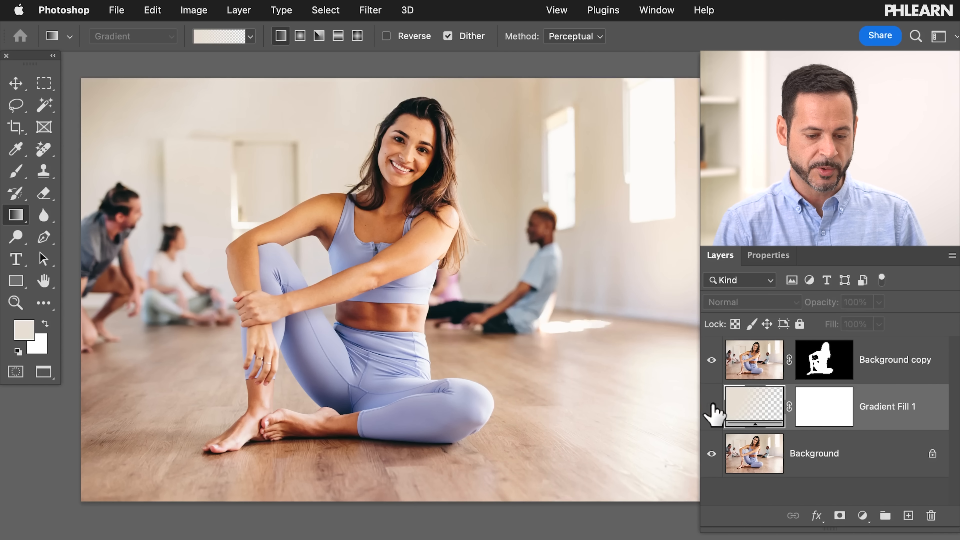
left_click(712, 407)
scroll(616, 200, "right", 5)
scroll(616, 201, "up", 1)
scroll(616, 200, "left", 2)
left_click(711, 406)
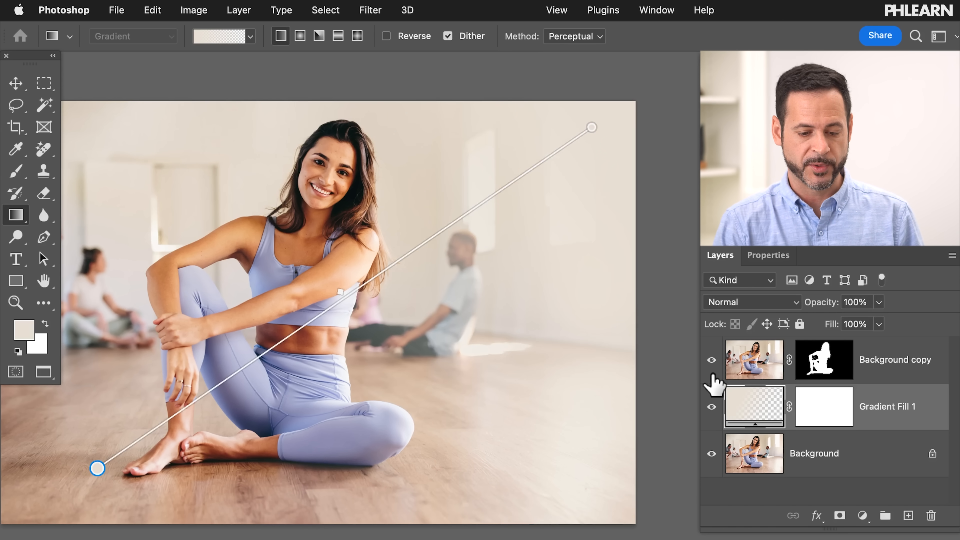
Set the Gradient Fill 1 layer's blend mode to Screen and compare the studio photo with and without it.
left_click(734, 305)
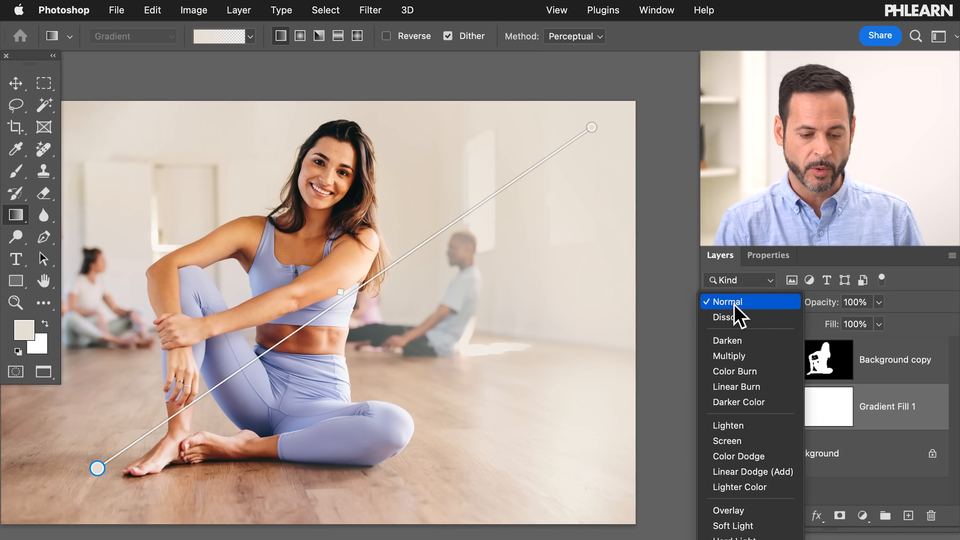
left_click(746, 442)
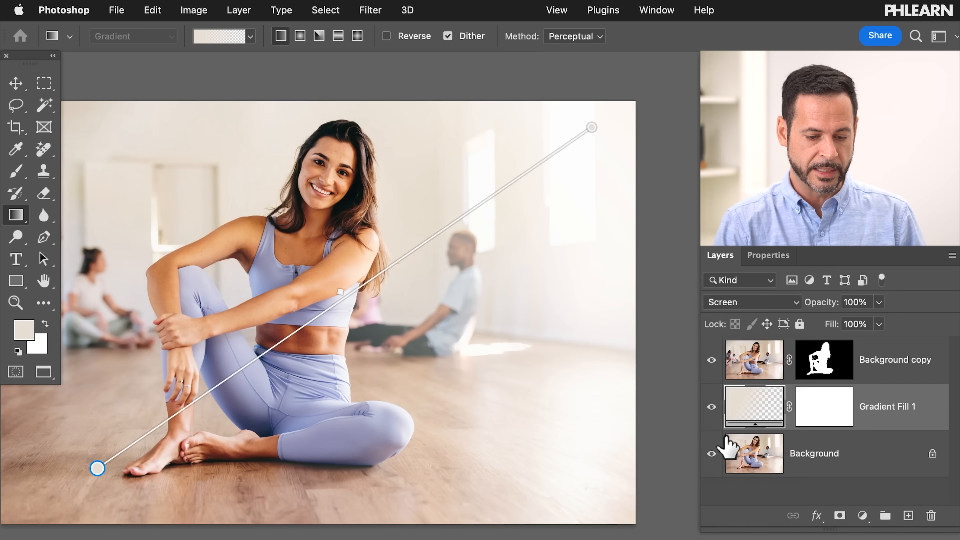
left_click(712, 407)
left_click(711, 407)
left_click(711, 406)
left_click(710, 406)
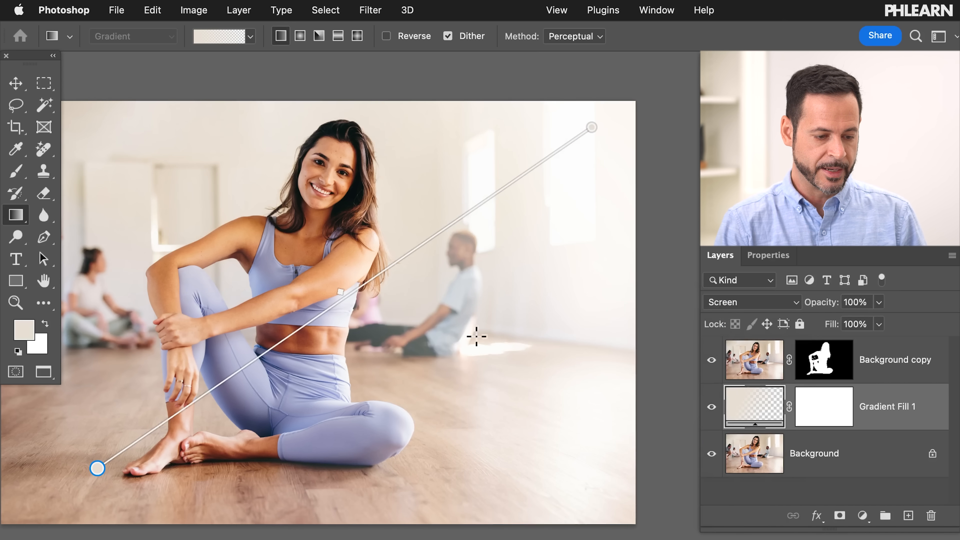
Reposition the gradient's endpoints, placing the start just above the photo's upper edge and the end on the woman's foot.
key("super+minus")
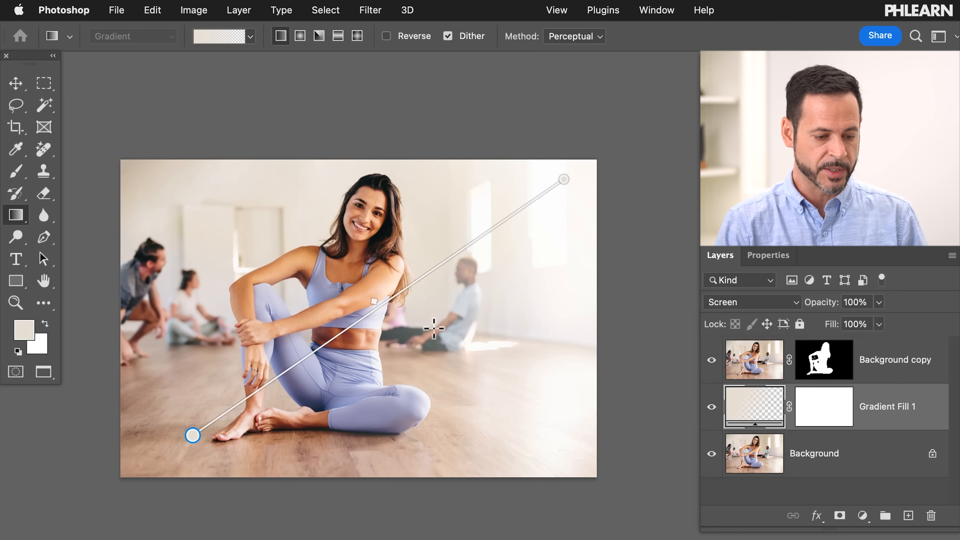
scroll(434, 328, "down", 3)
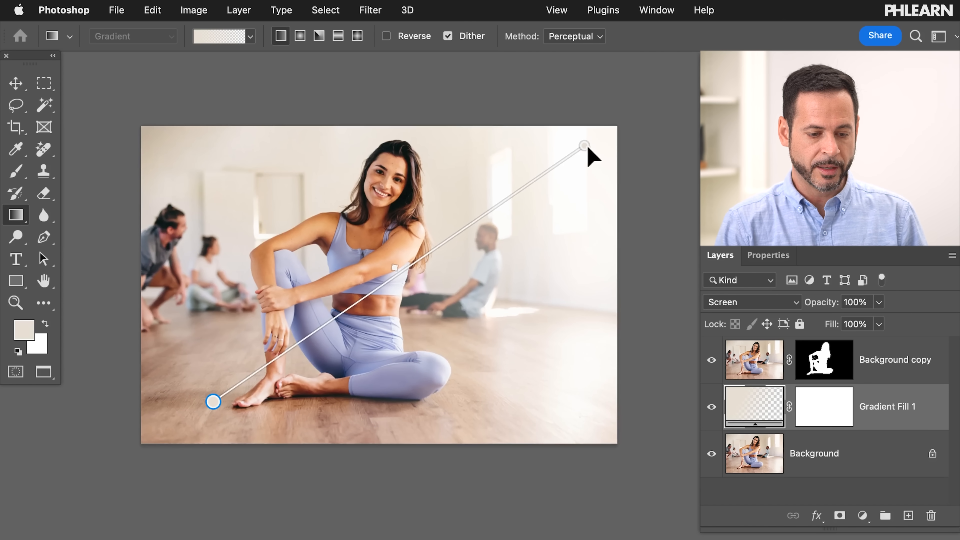
mouse_move(583, 151)
left_mouse_down()
mouse_move(625, 191)
mouse_move(522, 68)
mouse_move(596, 166)
mouse_move(504, 153)
mouse_move(354, 321)
mouse_move(307, 358)
mouse_move(378, 318)
mouse_move(412, 275)
mouse_move(632, 124)
mouse_move(491, 223)
mouse_move(622, 141)
left_mouse_up()
left_click_drag(214, 451, 253, 447)
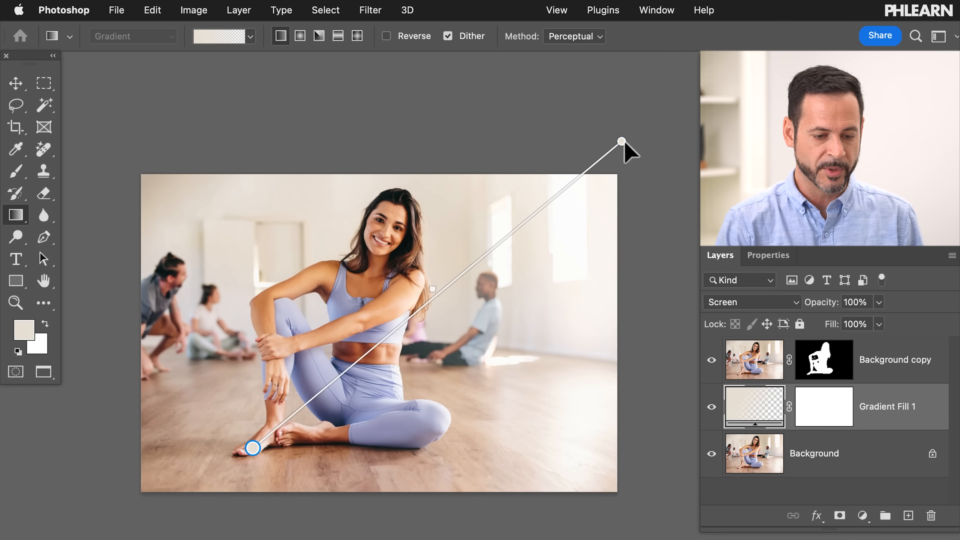
left_click_drag(617, 143, 496, 146)
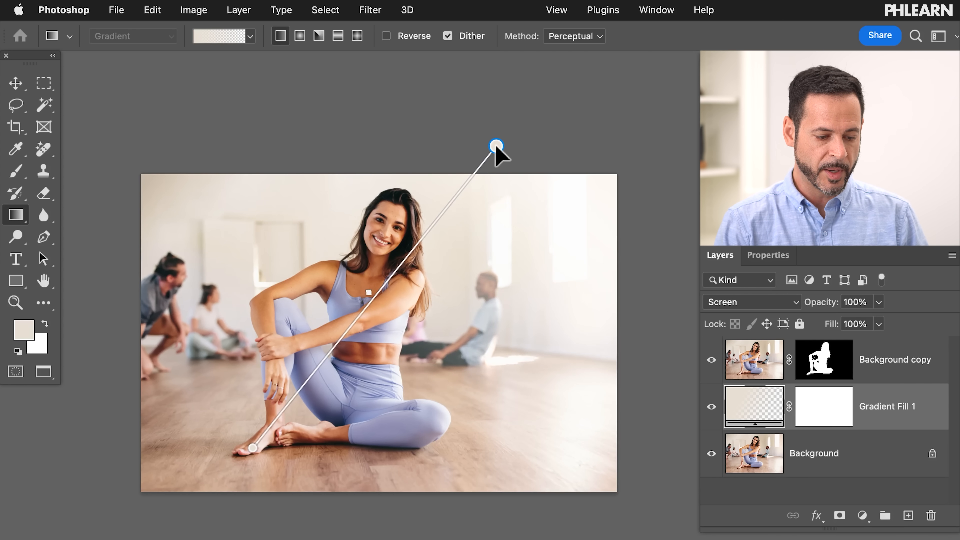
Check the repositioned gradient's effect on the studio by repeatedly hiding and showing Gradient Fill 1.
left_click(711, 407)
left_click(711, 407)
left_click(711, 407)
left_click(711, 408)
left_click(712, 407)
left_click(711, 407)
key("super+equal")
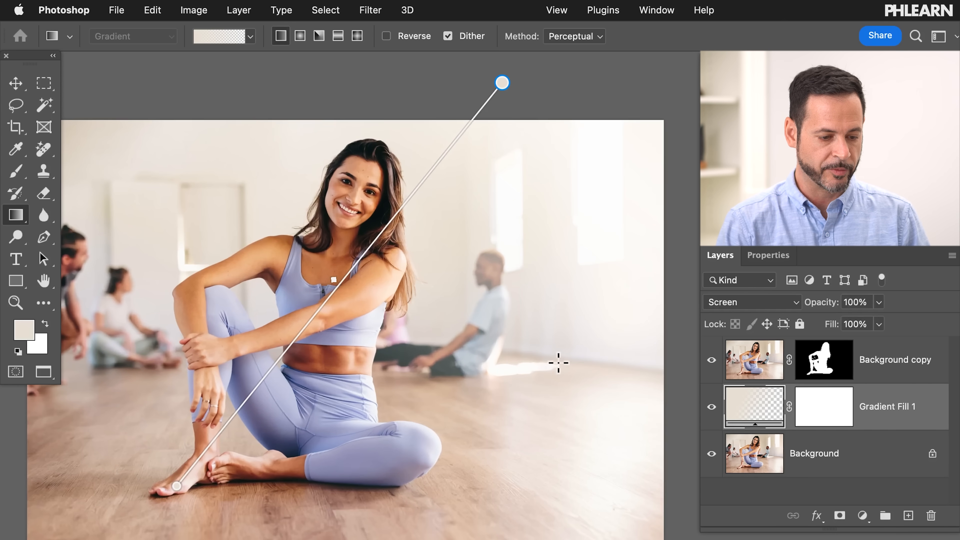
scroll(559, 363, "down", 2)
scroll(558, 363, "left", 2)
scroll(559, 363, "up", 1)
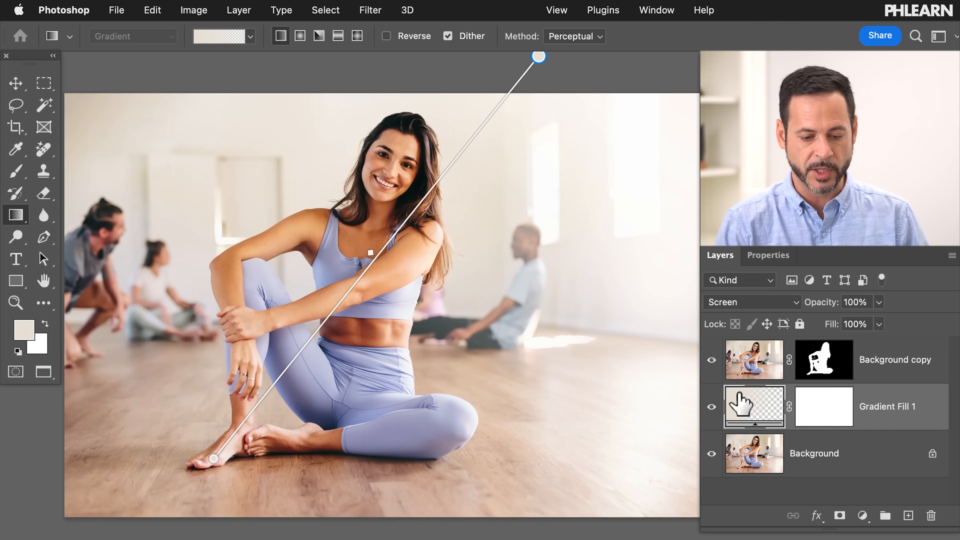
Hide both upper layers to review the original Background, and restore the masked copy and the gradient one by one.
left_click(858, 463)
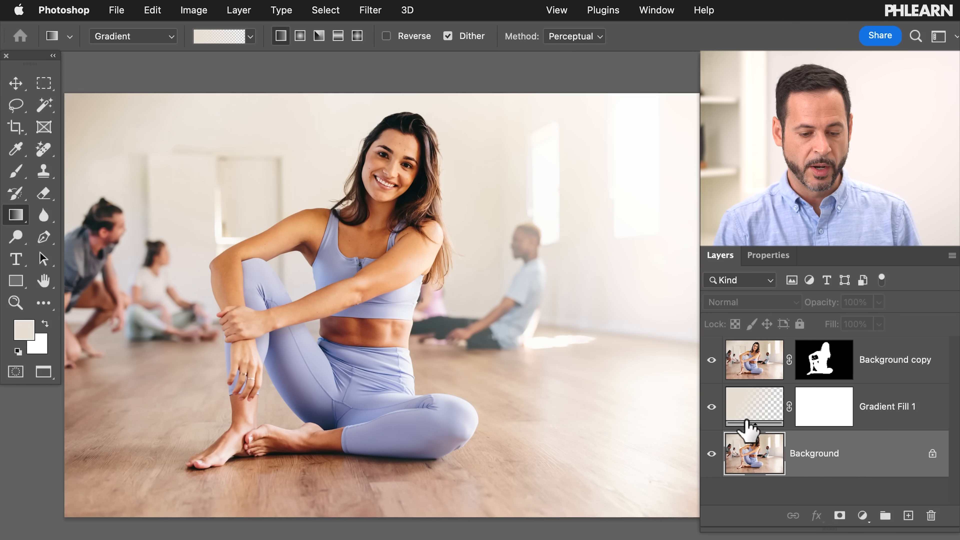
left_click(712, 407)
left_click(711, 362)
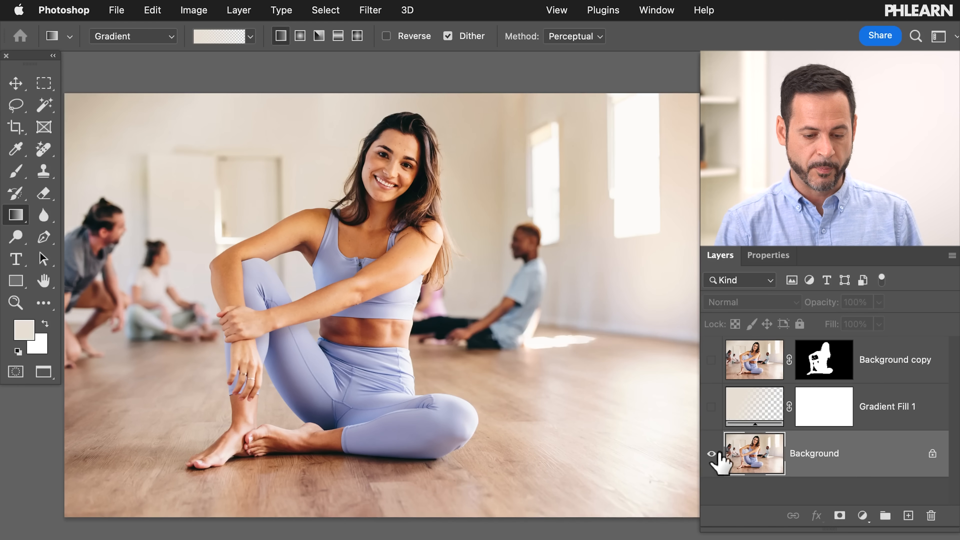
left_click(712, 454)
left_click(713, 453)
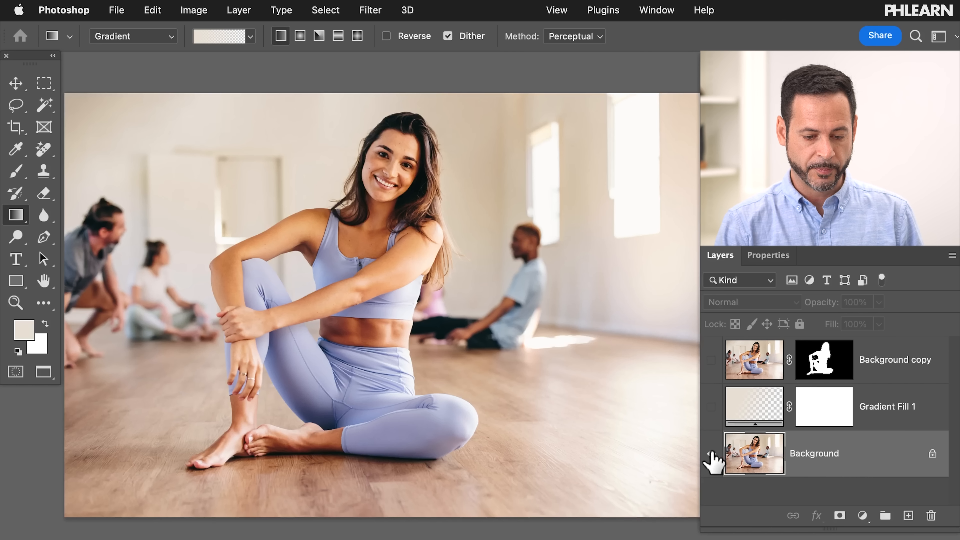
left_click(711, 360)
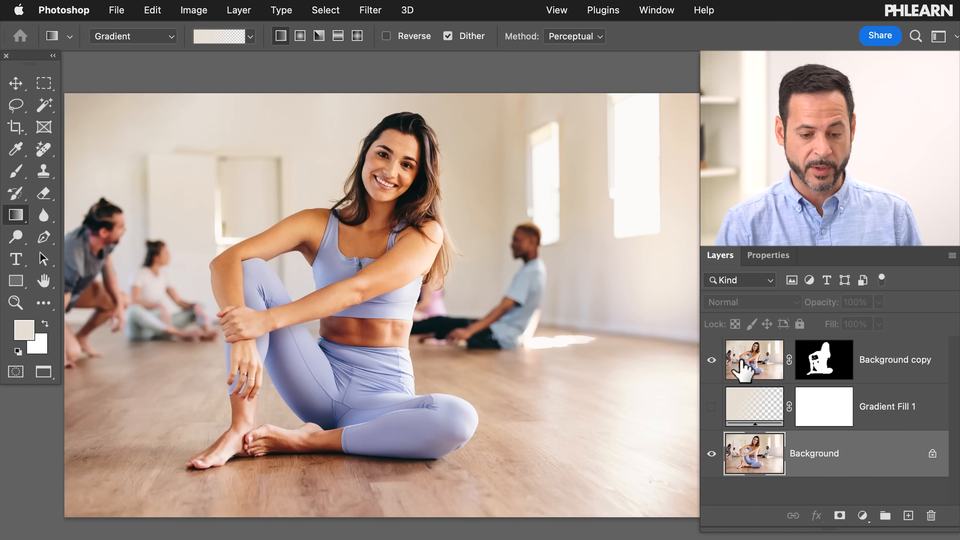
left_click(712, 407)
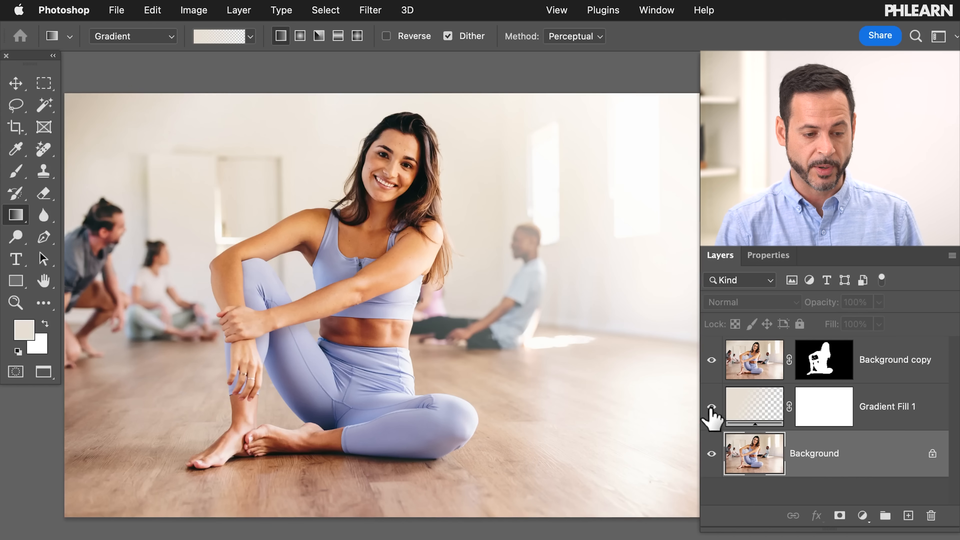
Compare how the gradient affects the woman with the masked Background copy hidden and shown.
left_click(711, 361)
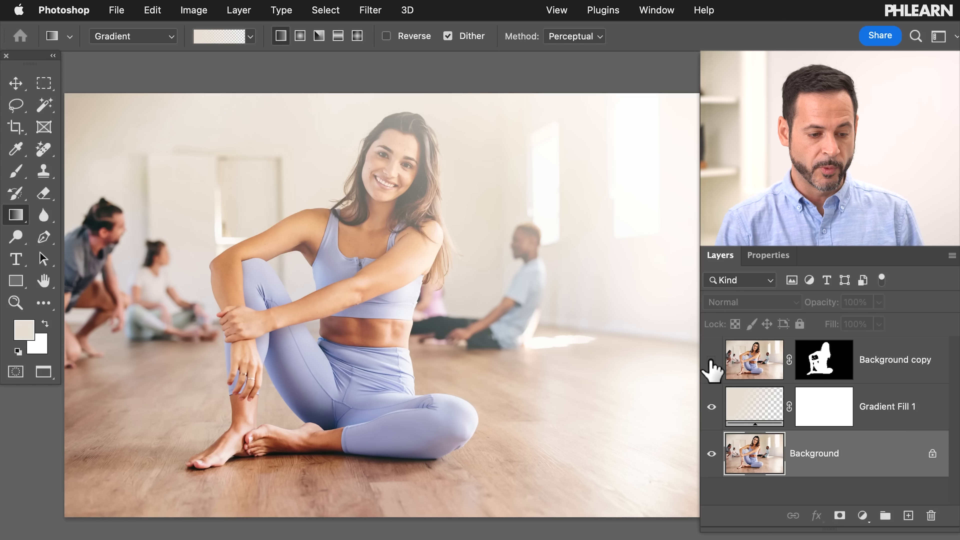
left_click(711, 361)
left_click(711, 362)
left_click(711, 361)
left_click(711, 362)
left_click(711, 361)
Try moving the masked Background copy layer sideways with the Move tool and undo the move.
left_click(740, 363)
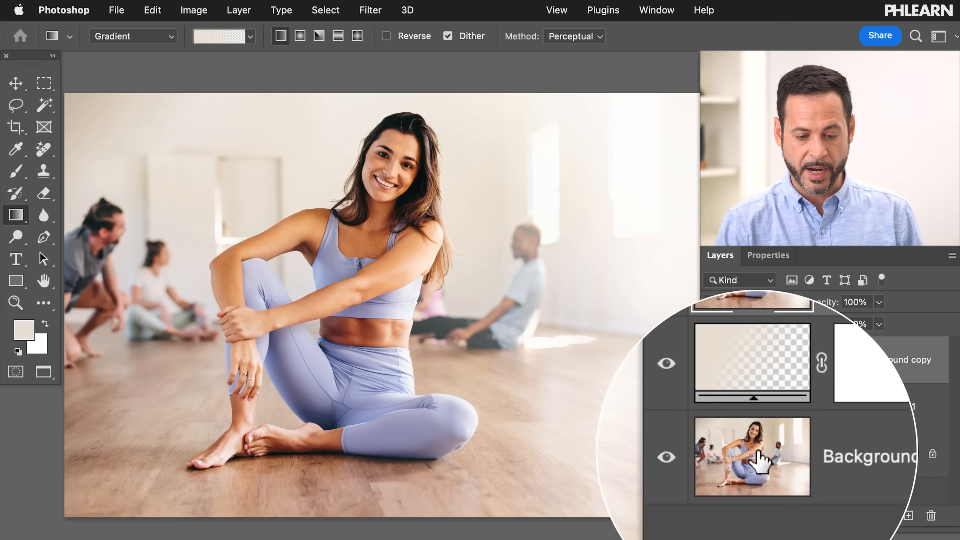
key("v")
left_click_drag(383, 313, 491, 324)
key("super+z")
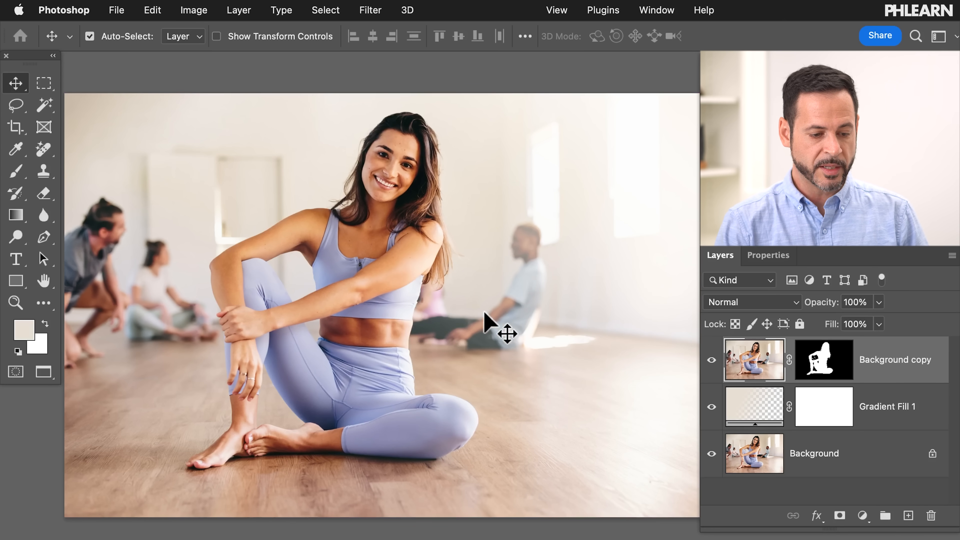
Examine the original and softened backgrounds behind the masked woman by toggling Gradient Fill 1.
left_click(712, 407)
left_click(712, 407)
left_click(712, 407)
left_click(712, 407)
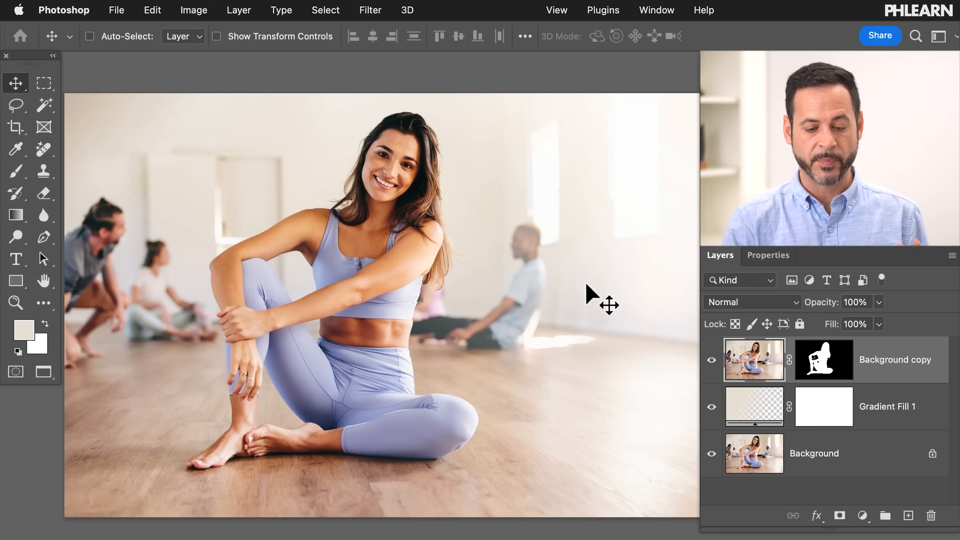
Select the Gradient Fill 1 layer and activate the Gradient tool to bring up its on-canvas controls.
key("super+minus")
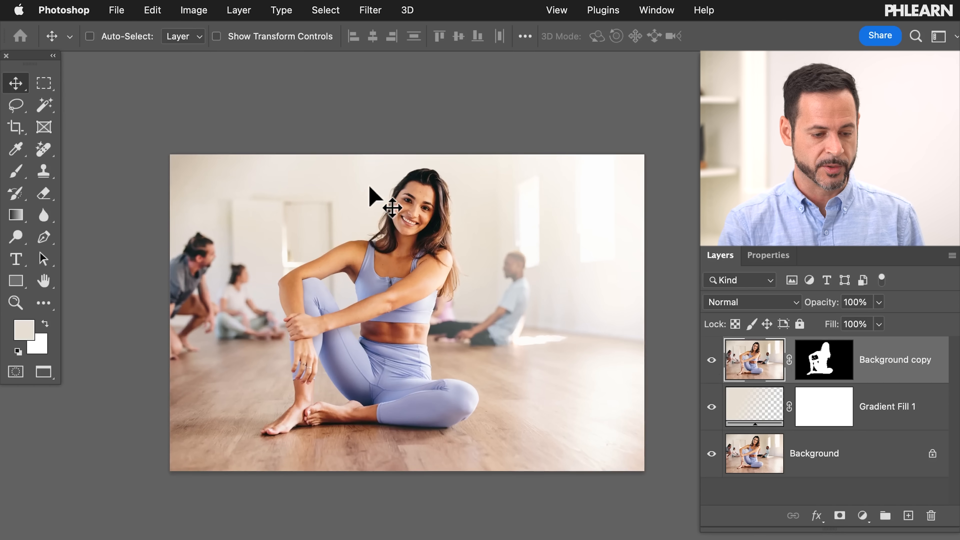
scroll(369, 186, "down", 3)
left_click(735, 408)
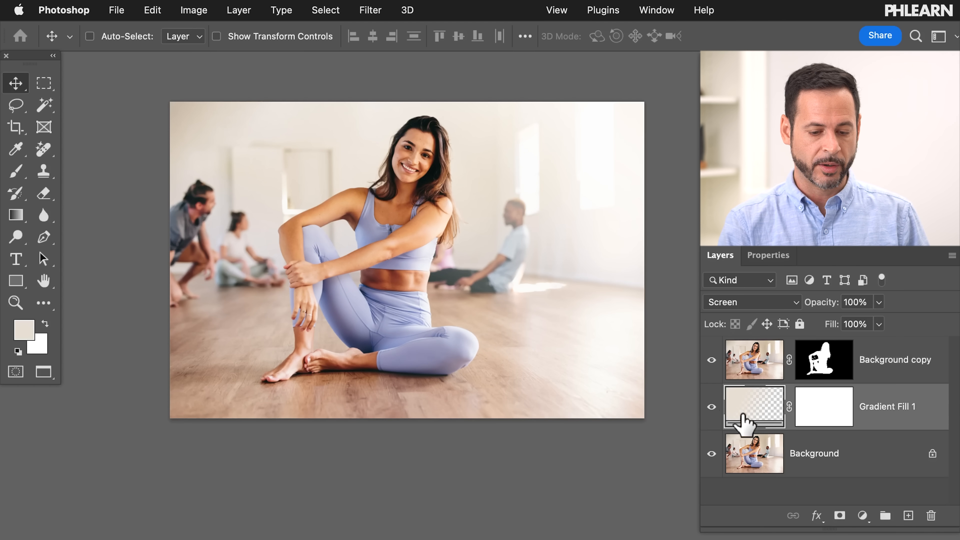
double_click(763, 411)
key("Escape")
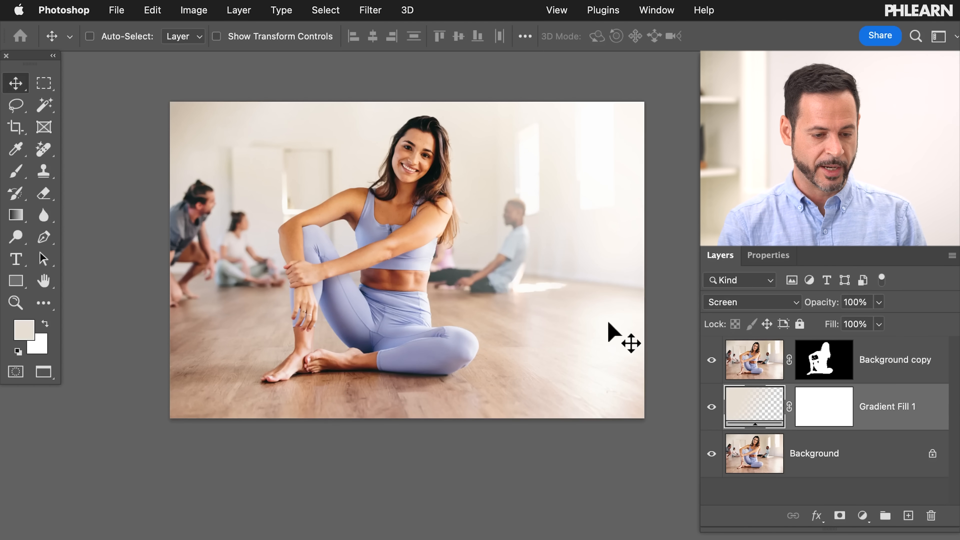
key("g")
scroll(485, 236, "right", 3)
scroll(484, 236, "up", 1)
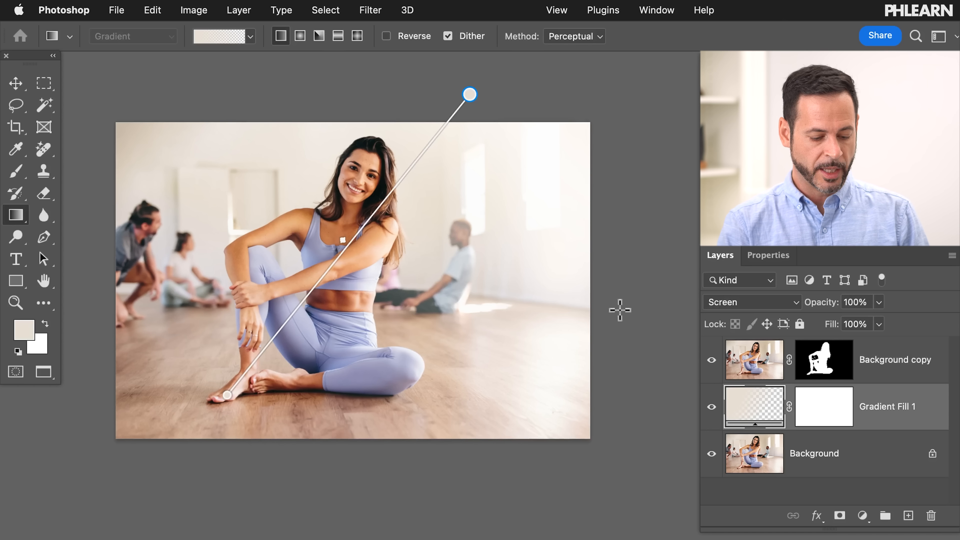
Shift the gradient's upper endpoint slightly to the right and down, closer to the photo's top edge.
key("v")
left_click_drag(559, 259, 639, 337)
key("g")
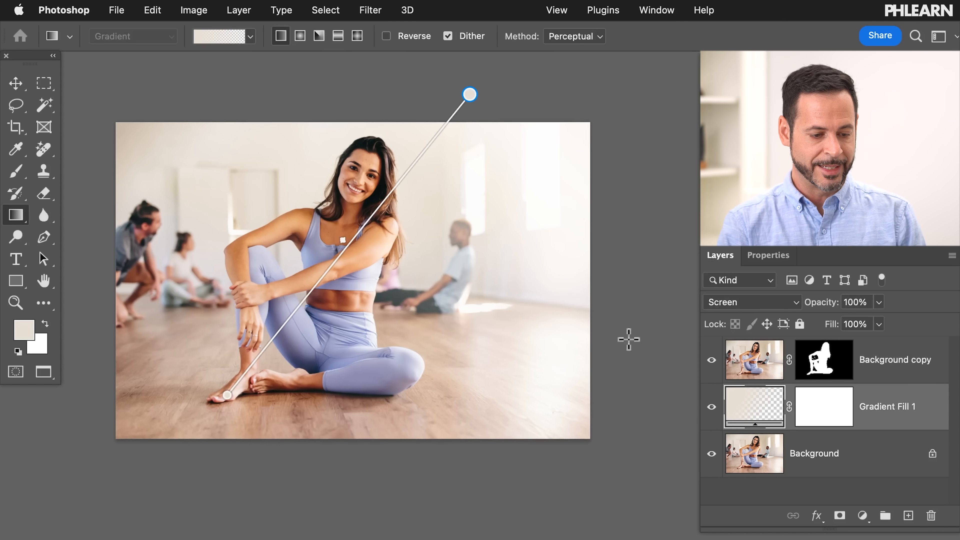
mouse_move(470, 97)
left_mouse_down()
mouse_move(481, 88)
mouse_move(503, 92)
mouse_move(493, 104)
left_mouse_up()
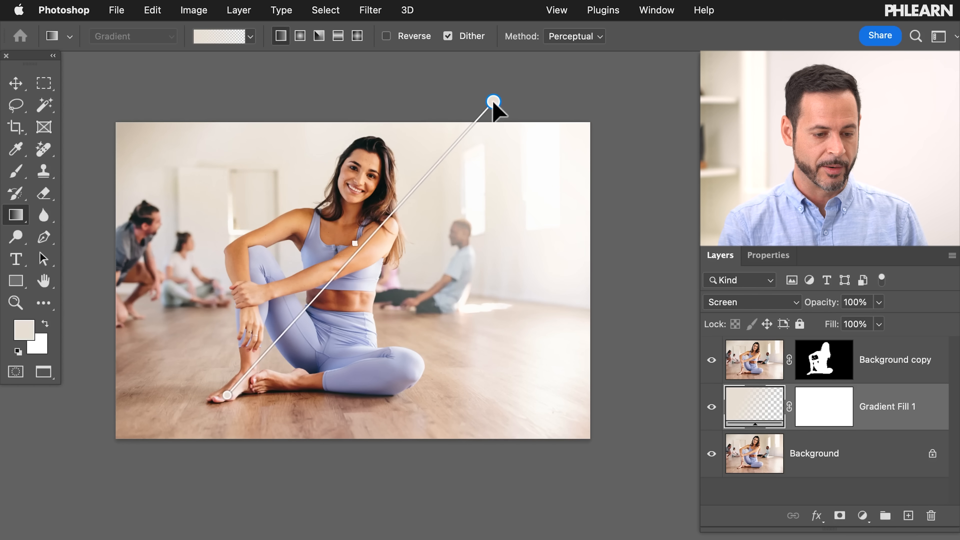
Try a white ffffff color stop on the gradient line near the photo's top edge and remove it from the gradient.
double_click(470, 130)
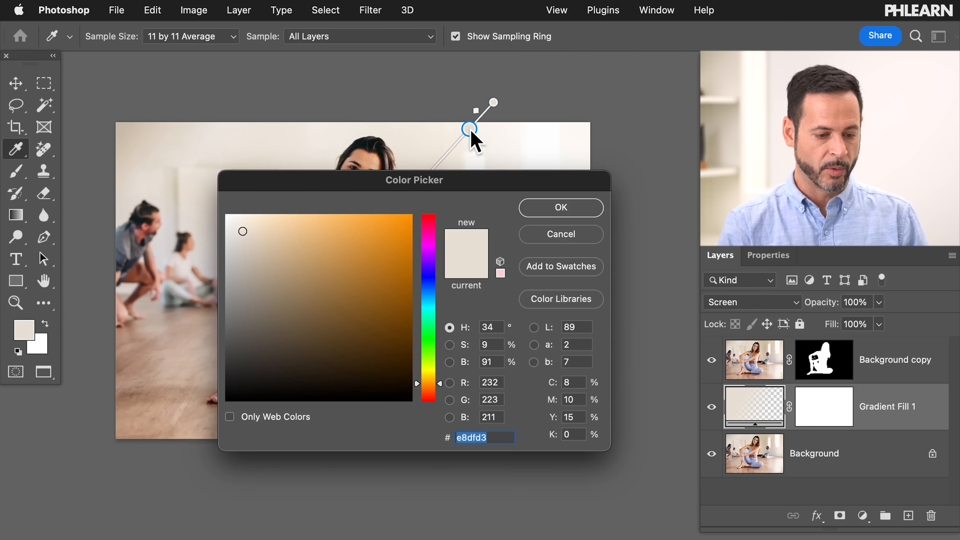
left_click_drag(235, 228, 214, 197)
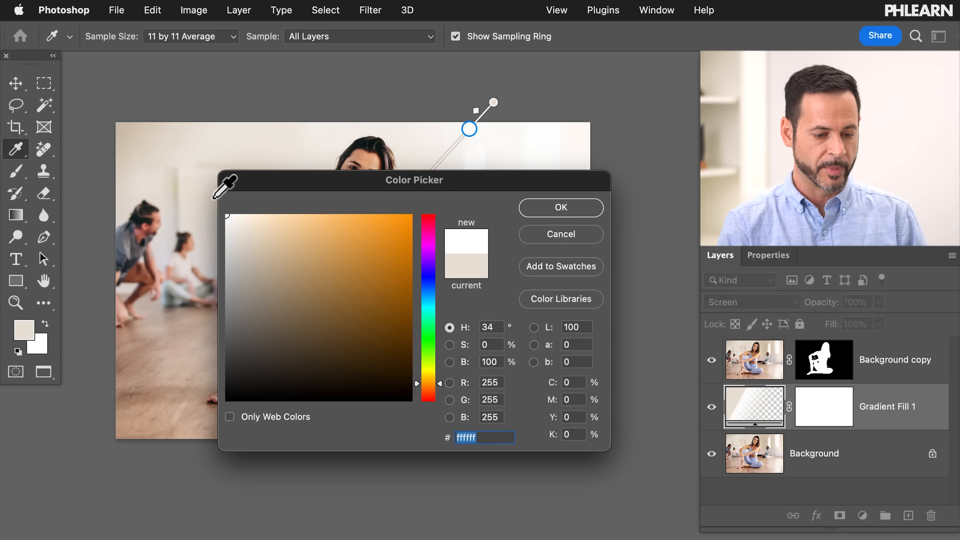
left_click(561, 207)
mouse_move(470, 130)
left_mouse_down()
mouse_move(317, 273)
mouse_move(426, 177)
mouse_move(408, 184)
mouse_move(352, 259)
mouse_move(461, 138)
mouse_move(405, 224)
mouse_move(464, 159)
mouse_move(396, 229)
mouse_move(477, 140)
left_mouse_up()
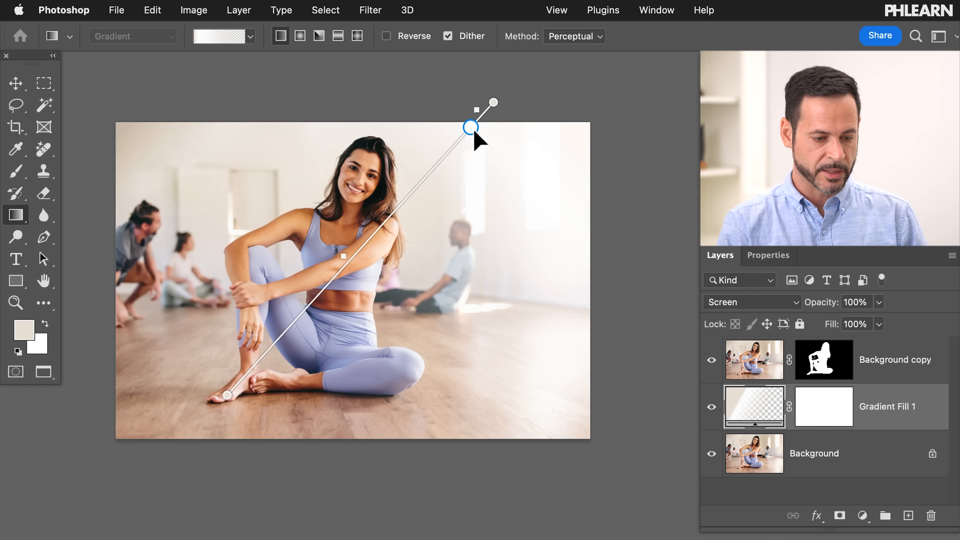
left_click_drag(477, 141, 508, 191)
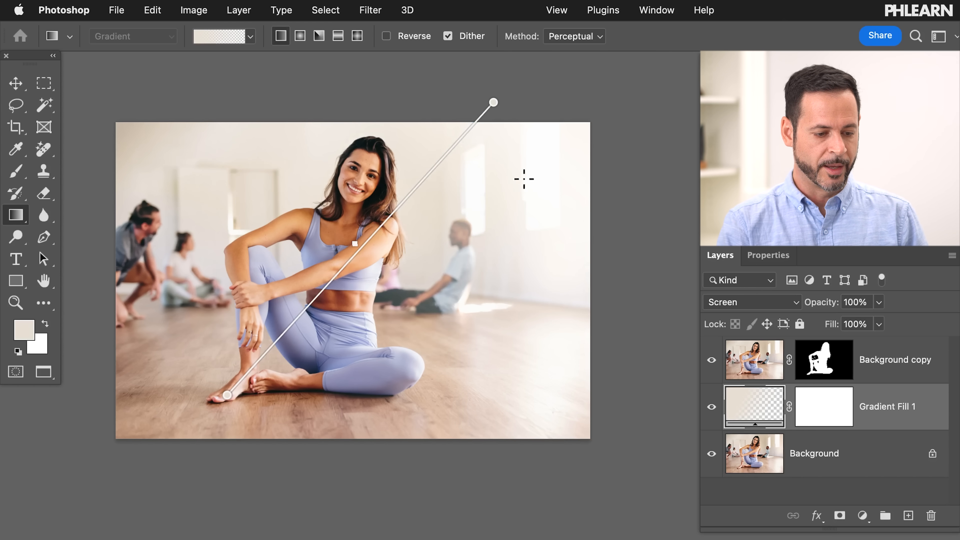
Select the Background layer to hide the gradient controls and inspect the softened studio photo up close.
left_click(799, 466)
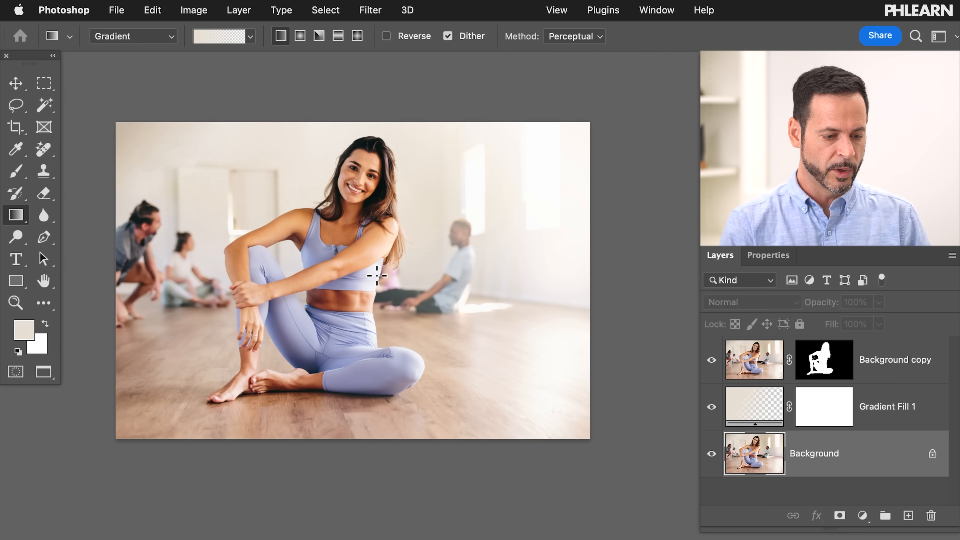
key("super+plus")
scroll(377, 276, "left", 5)
scroll(377, 275, "right", 2)
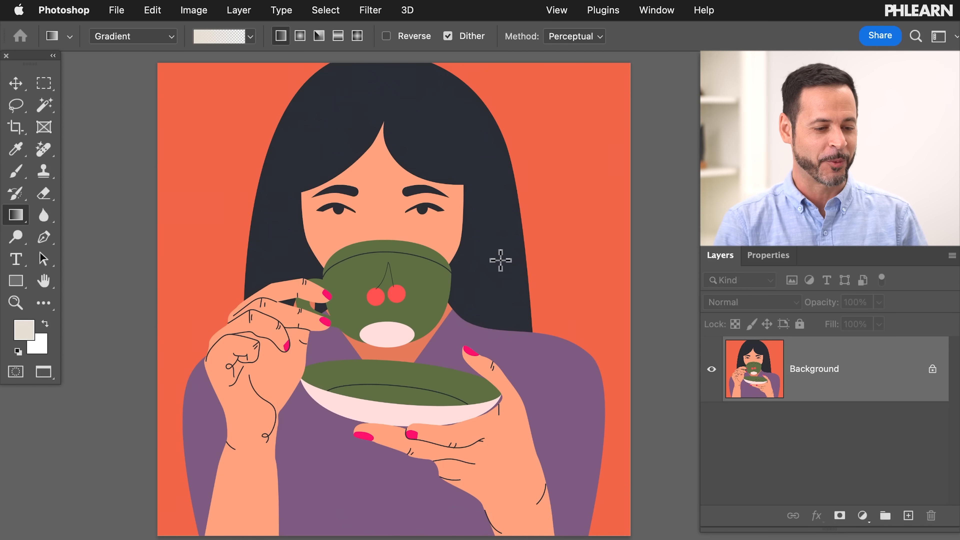
Select the illustration's orange background with Color Range, setting Fuzziness to 24 so the woman and cup are excluded.
left_click(326, 11)
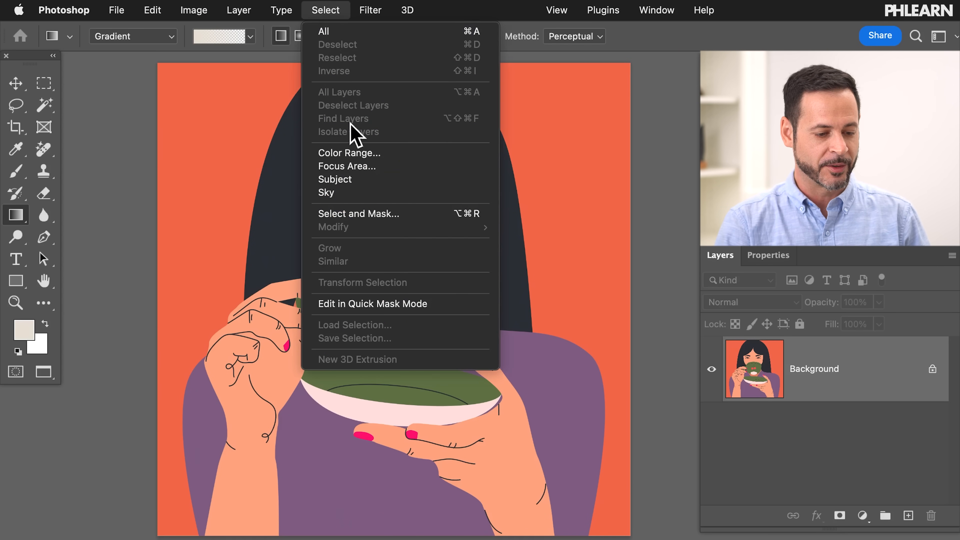
left_click(357, 156)
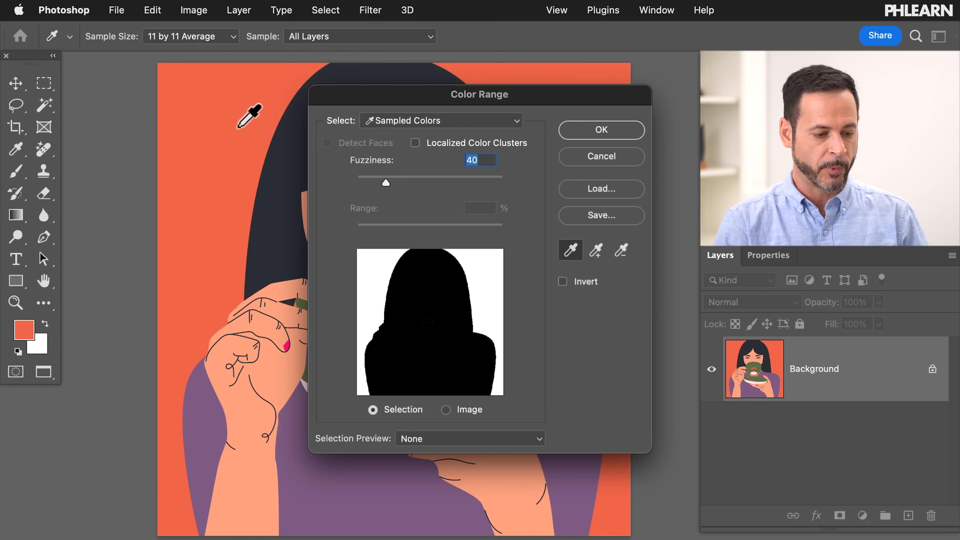
left_click_drag(394, 182, 457, 194)
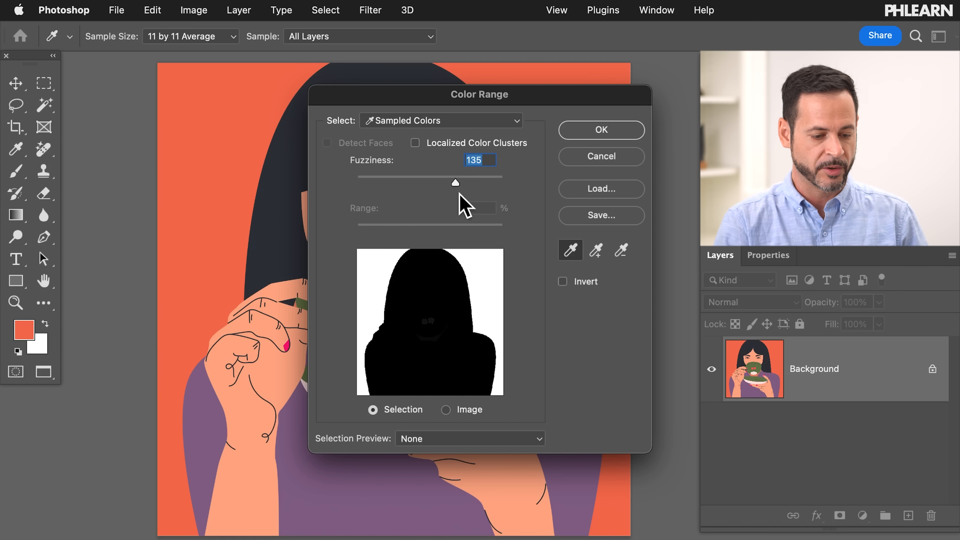
left_click_drag(456, 179, 421, 182)
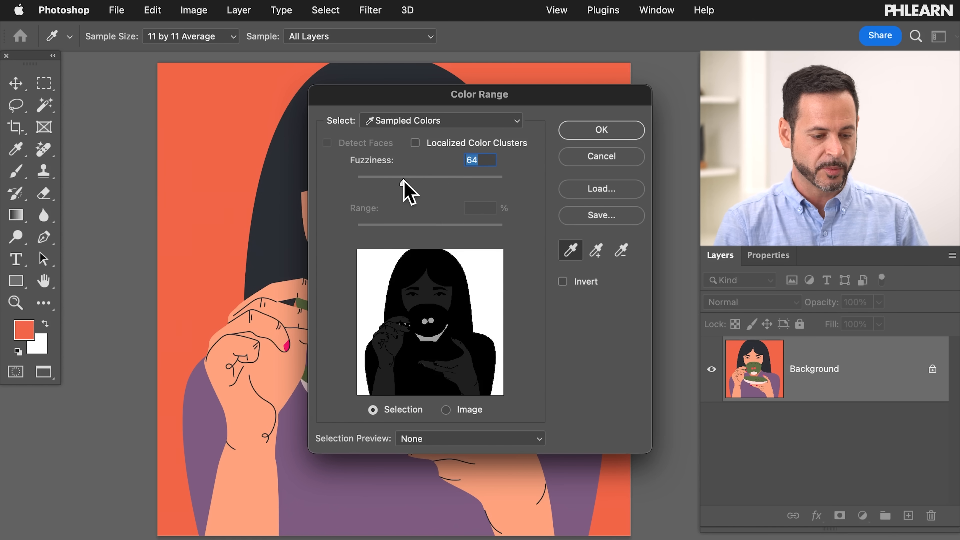
left_click_drag(397, 181, 375, 182)
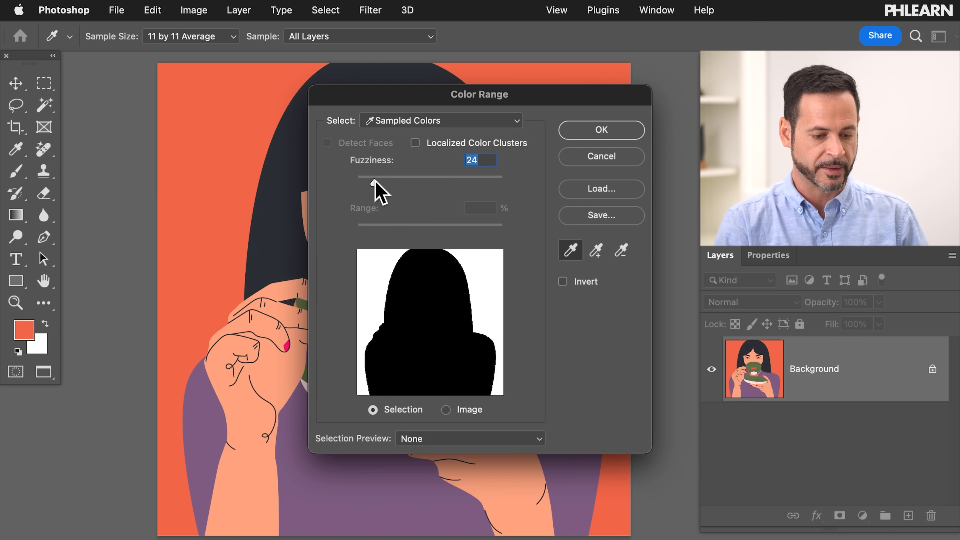
left_click(591, 138)
Draw a linear orange-to-white Foreground to Background gradient from the top of the selected background down to near its lower edge.
key("g")
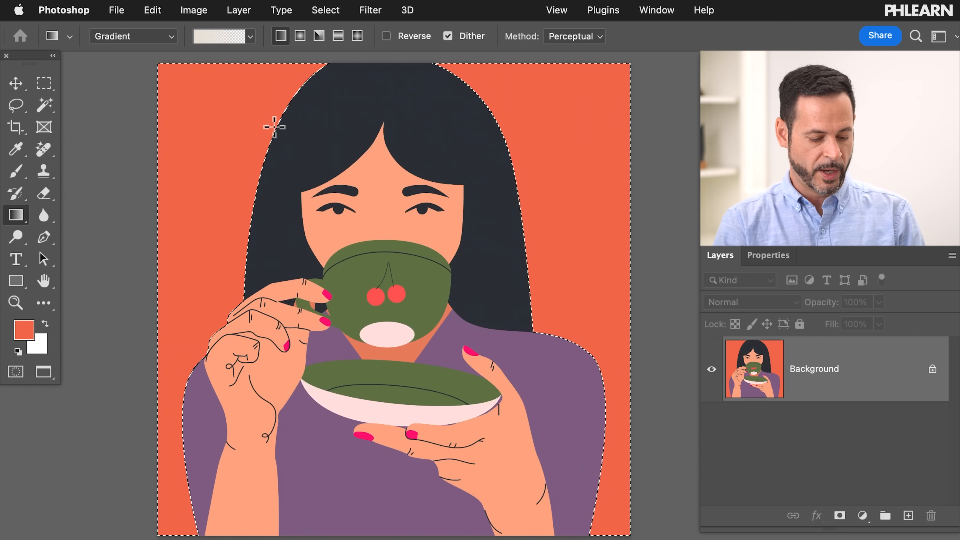
left_click(250, 37)
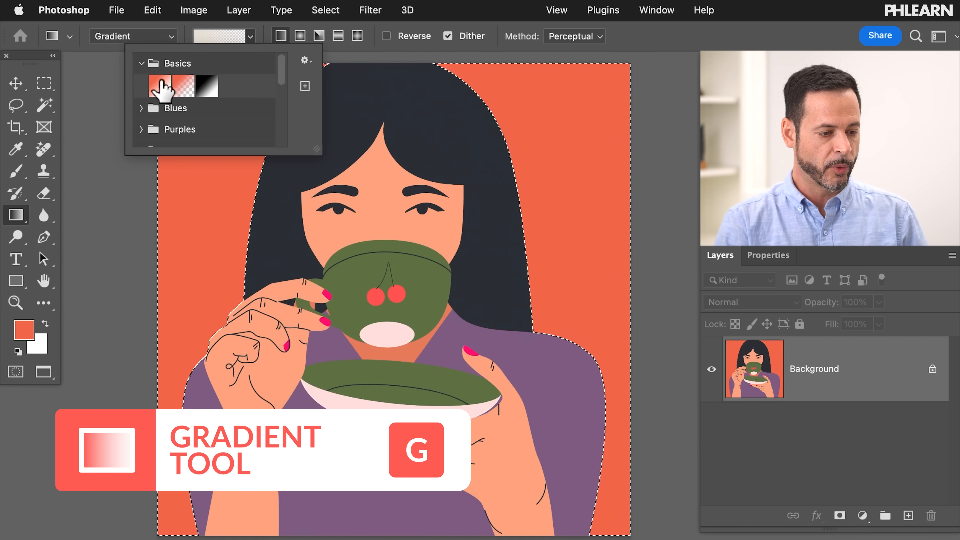
left_click(160, 86)
left_click(223, 38)
left_click(225, 38)
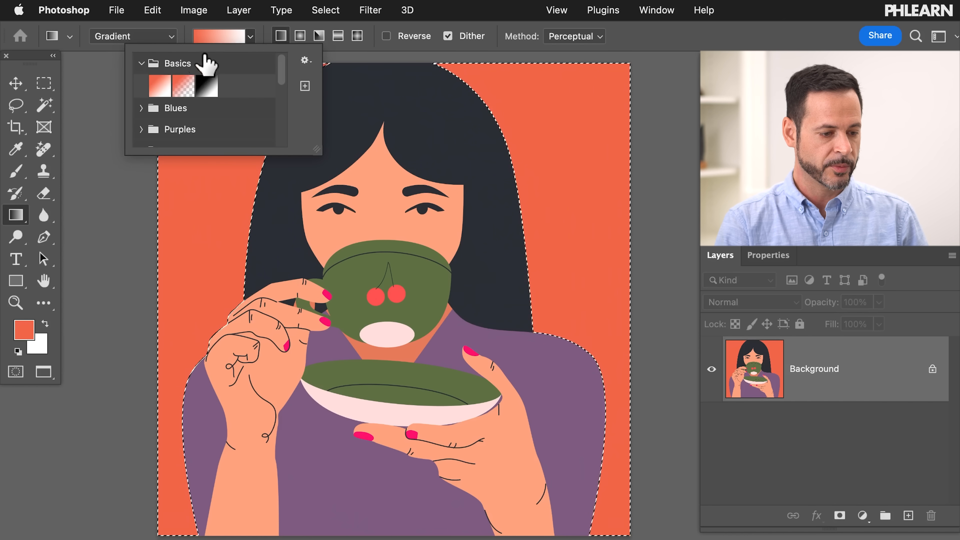
double_click(153, 89)
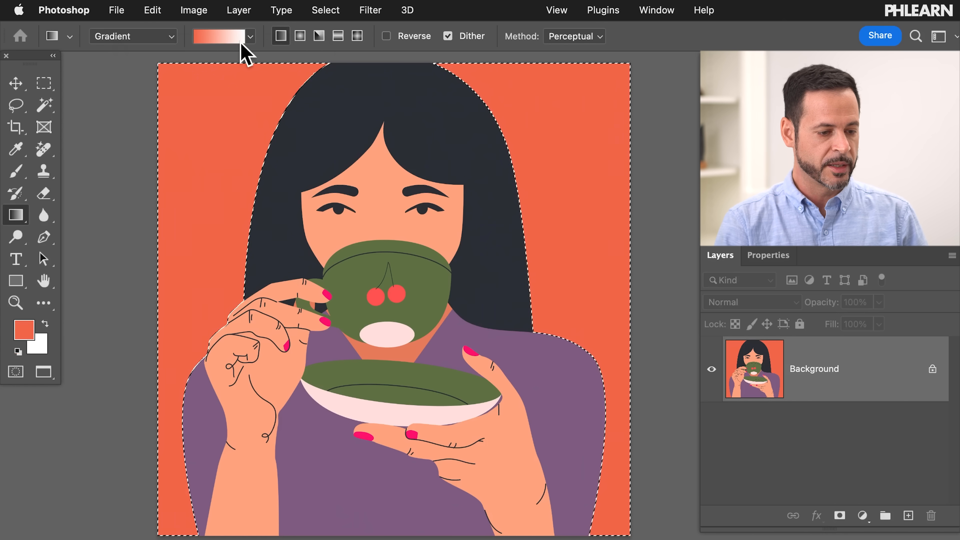
left_click_drag(277, 70, 272, 518)
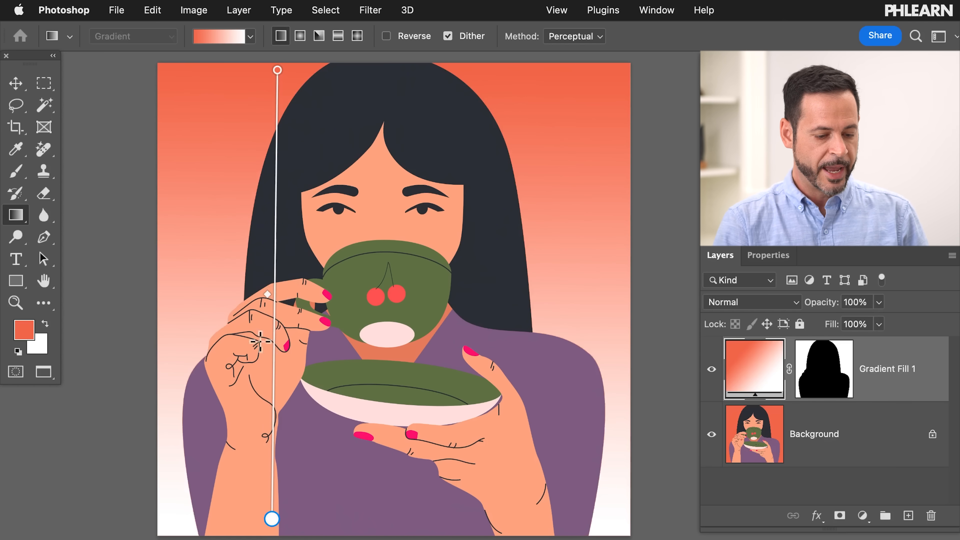
Open the color of the gradient's lower white stop and sample orange f36648 from the upper background.
scroll(379, 377, "down", 3)
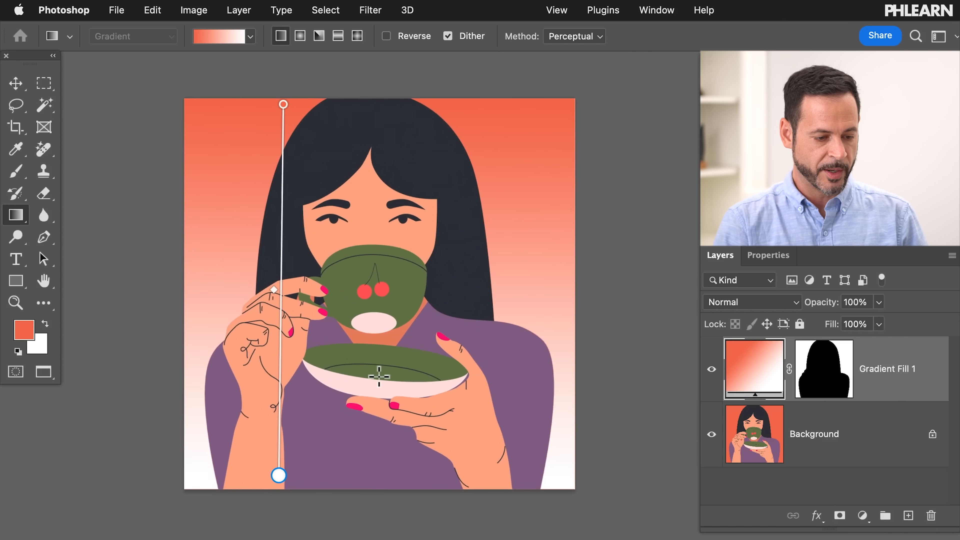
double_click(279, 476)
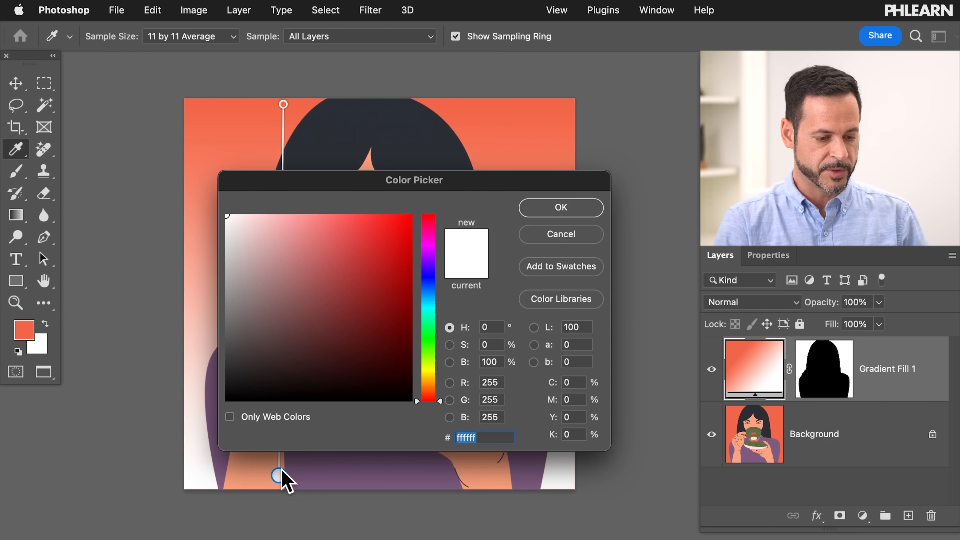
left_click_drag(306, 173, 383, 170)
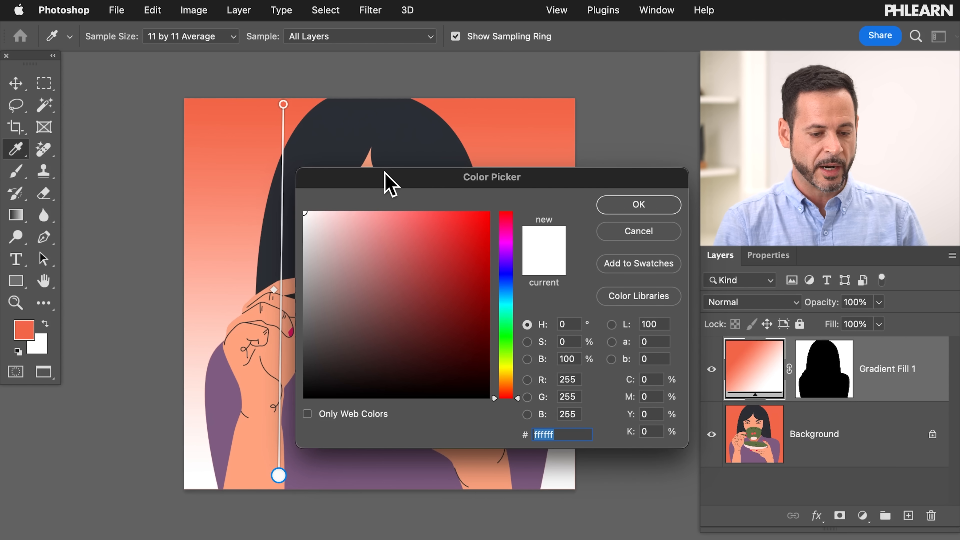
scroll(244, 168, "right", 5)
scroll(244, 168, "left", 3)
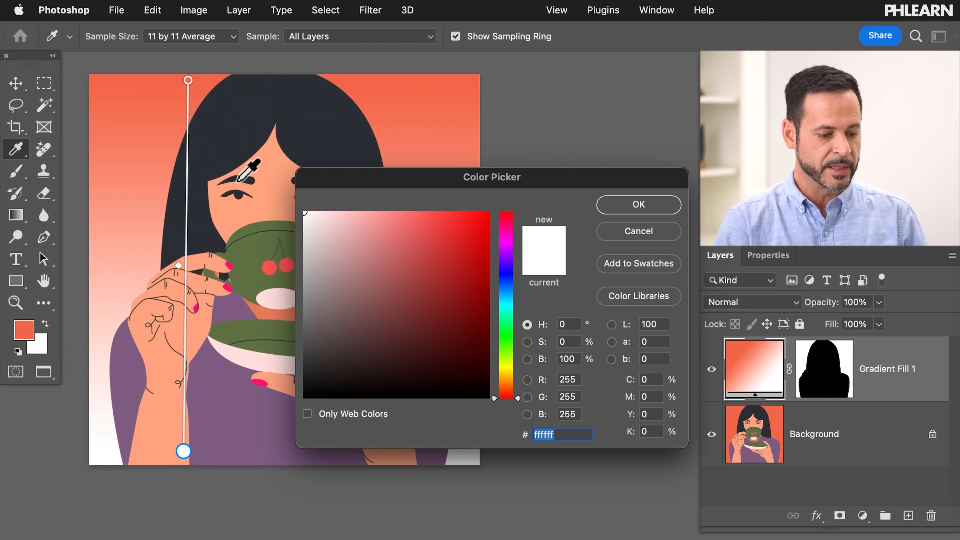
left_click_drag(343, 185, 349, 185)
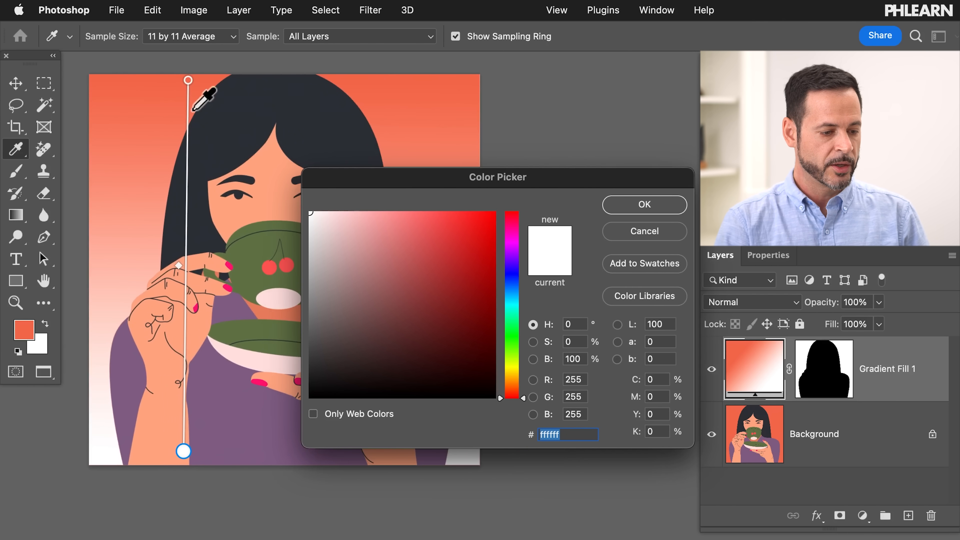
left_click(151, 90)
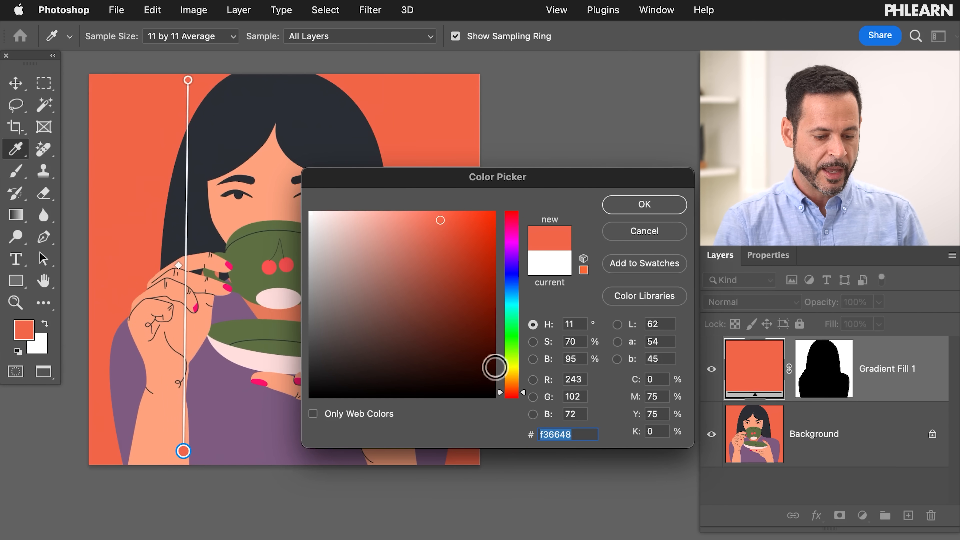
Try other hues for the gradient's lower color stop, ending on blue 2f4db0.
left_click_drag(525, 393, 525, 383)
mouse_move(458, 358)
left_mouse_down()
mouse_move(405, 298)
mouse_move(354, 336)
mouse_move(401, 330)
mouse_move(324, 256)
mouse_move(293, 242)
mouse_move(305, 212)
mouse_move(361, 220)
mouse_move(446, 268)
left_mouse_up()
left_click_drag(514, 343, 515, 282)
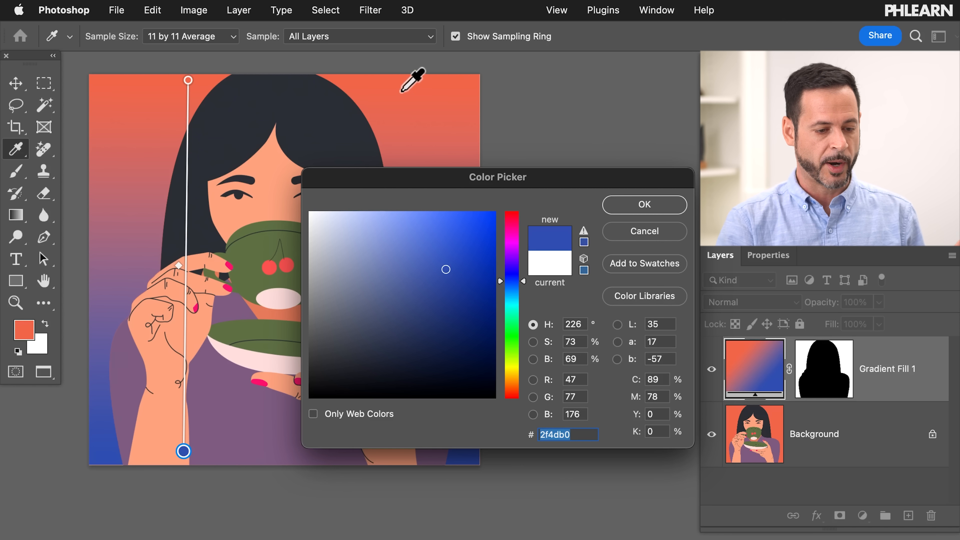
Resample orange f36648 from the upper background and shift the lower stop's hue to a yellow-orange.
left_click(397, 83)
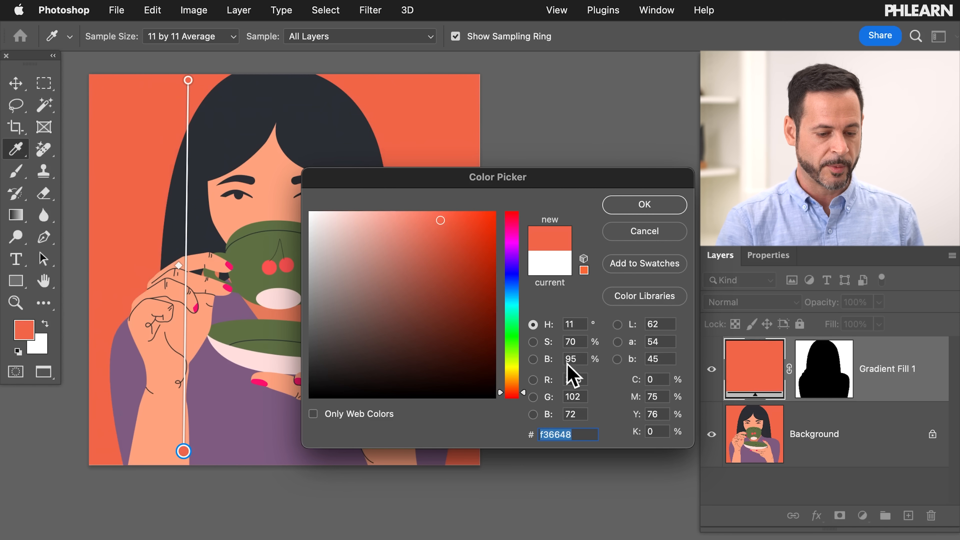
left_click_drag(524, 393, 522, 379)
left_click(643, 206)
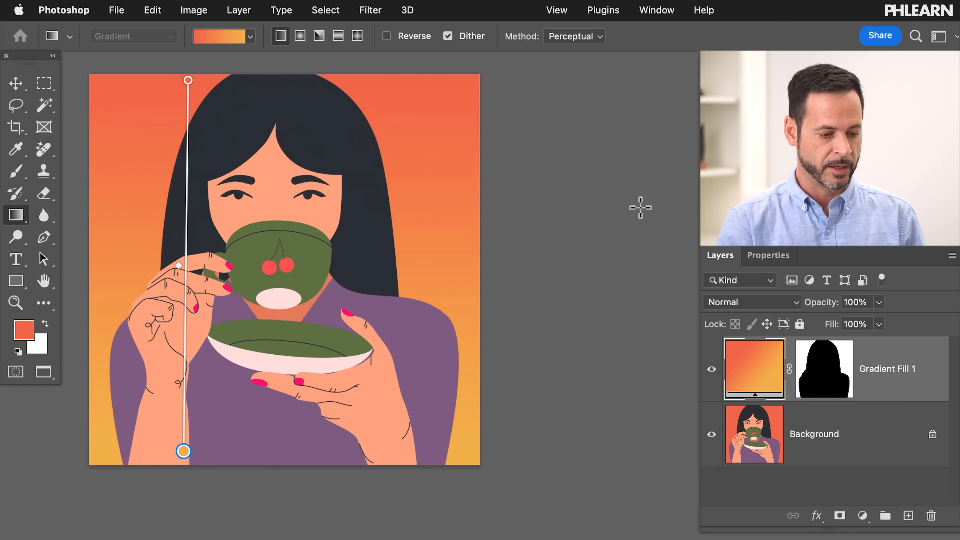
Toggle the Gradient Fill 1 layer's visibility to compare the background with and without the gradient.
left_click(711, 369)
left_click(712, 370)
left_click(712, 370)
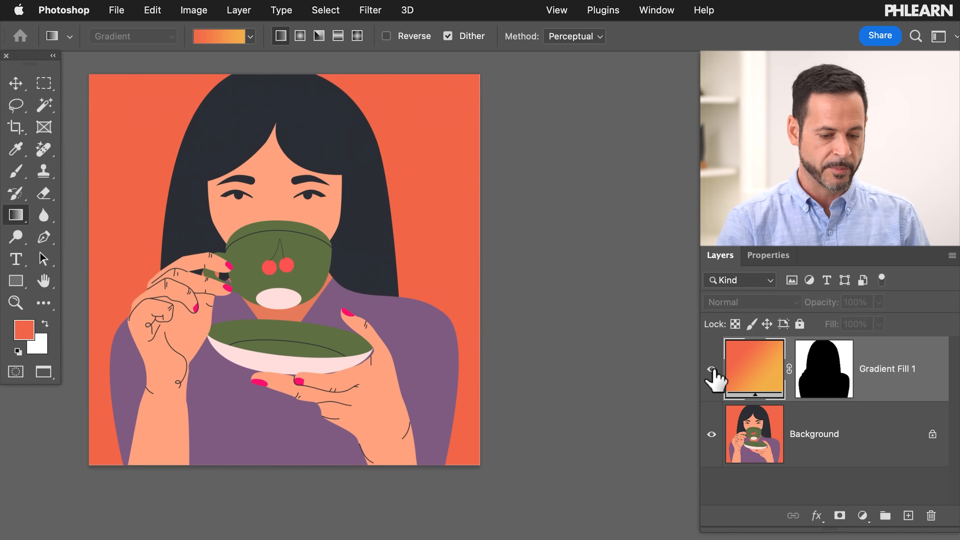
left_click(711, 370)
On the Background layer, select the woman's purple sweater by sampling its color in Color Range with Fuzziness 24.
left_click(788, 435)
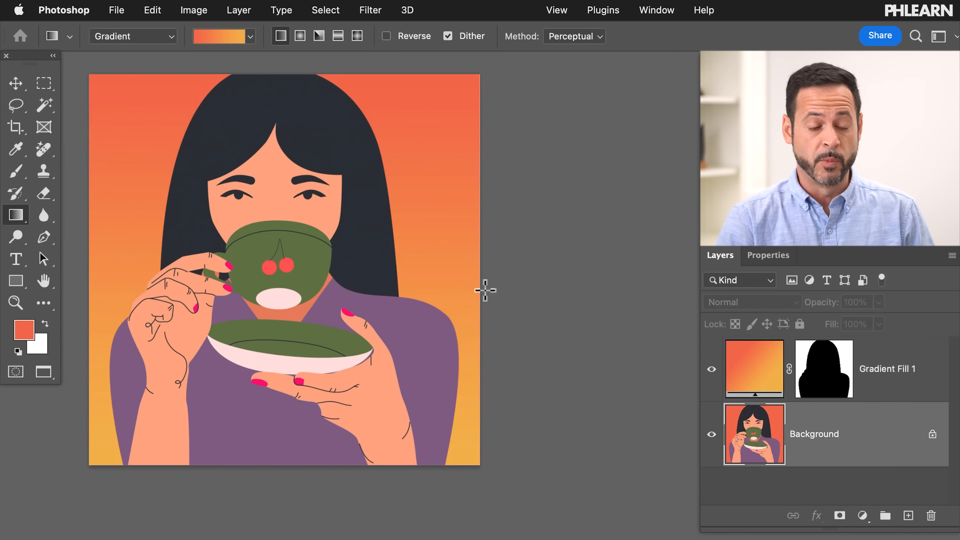
scroll(484, 287, "left", 5)
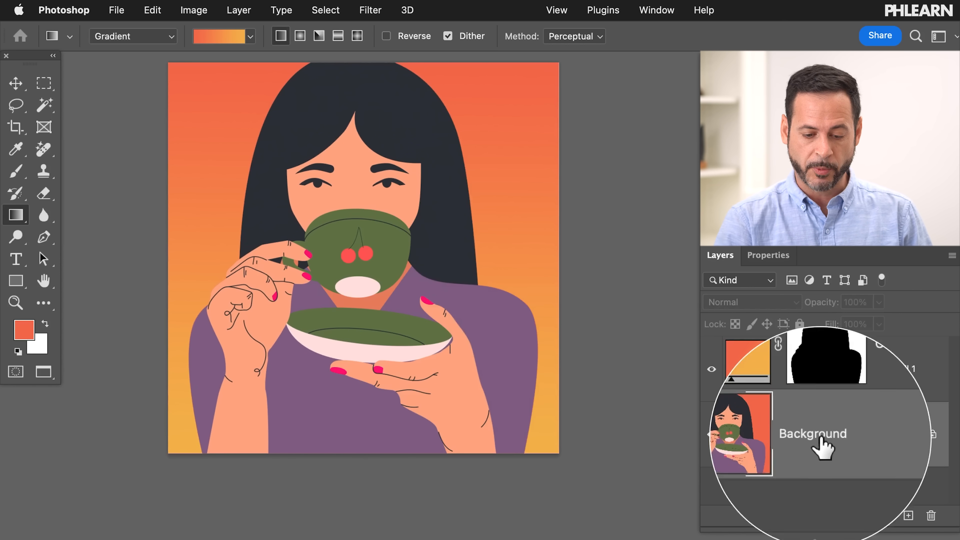
left_click(326, 9)
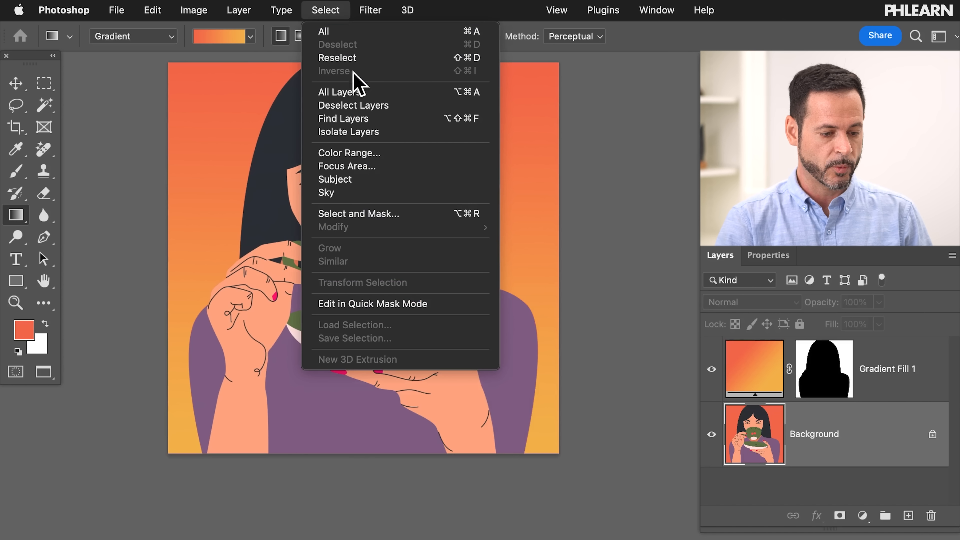
left_click(364, 153)
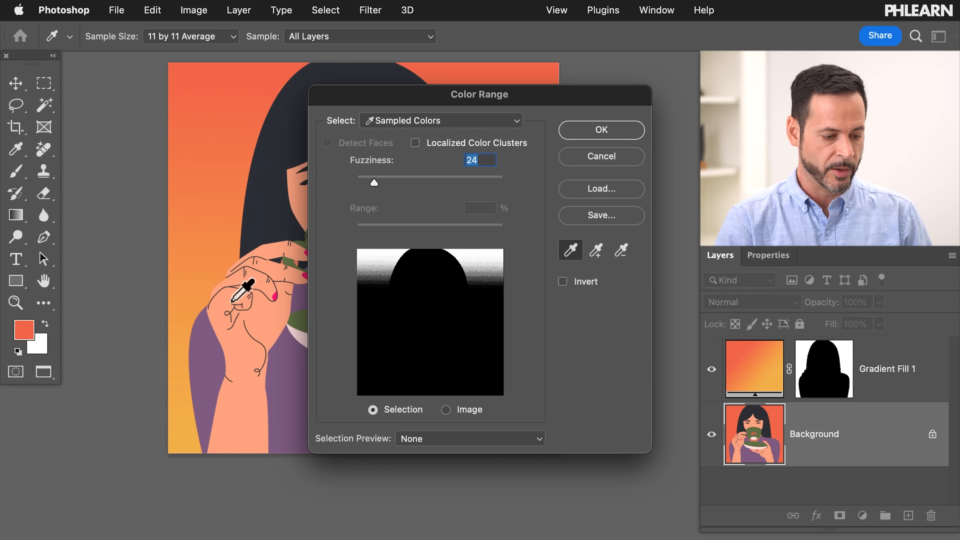
left_click(201, 350)
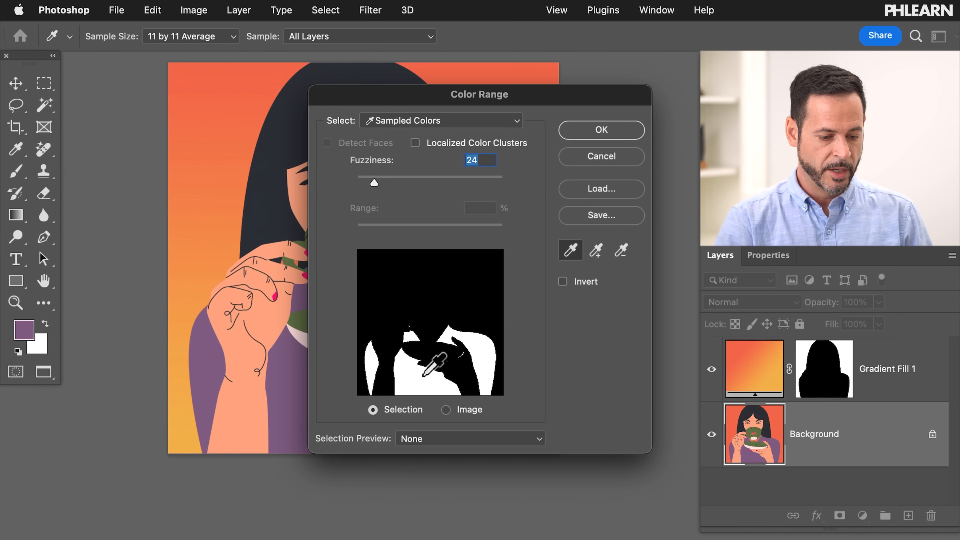
left_click(579, 130)
Draw a linear purple-to-white Foreground to Background gradient over the selected sweater, from the cup down to the image's lower edge.
key("g")
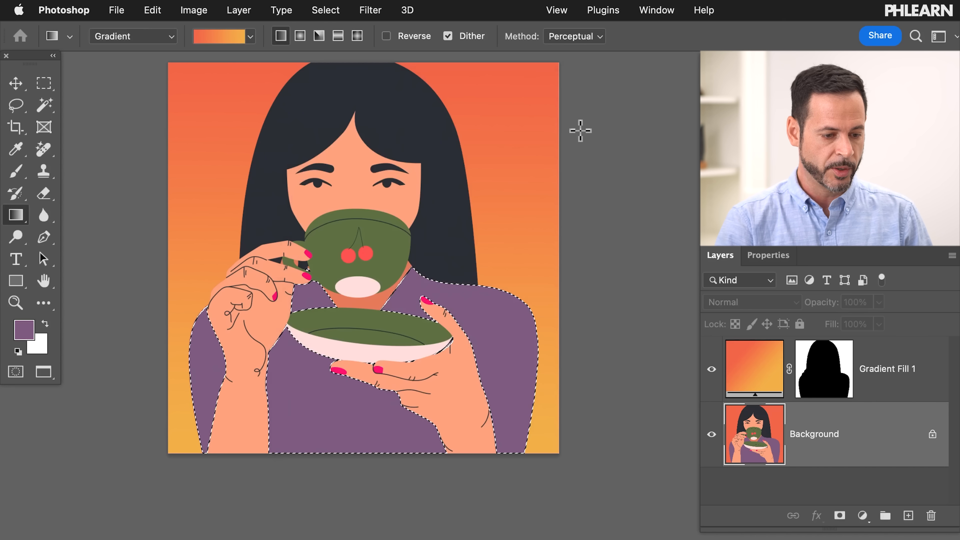
left_click(250, 37)
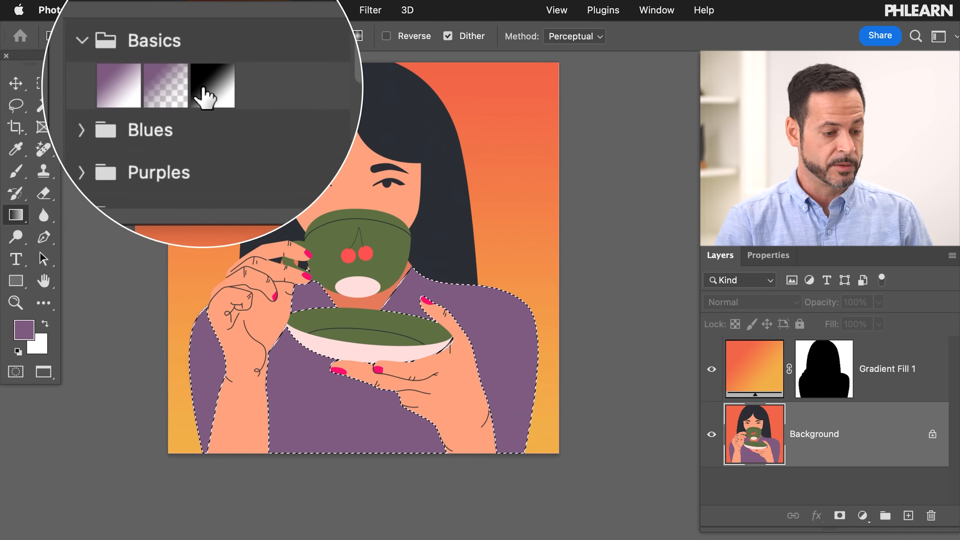
scroll(199, 107, "down", 10)
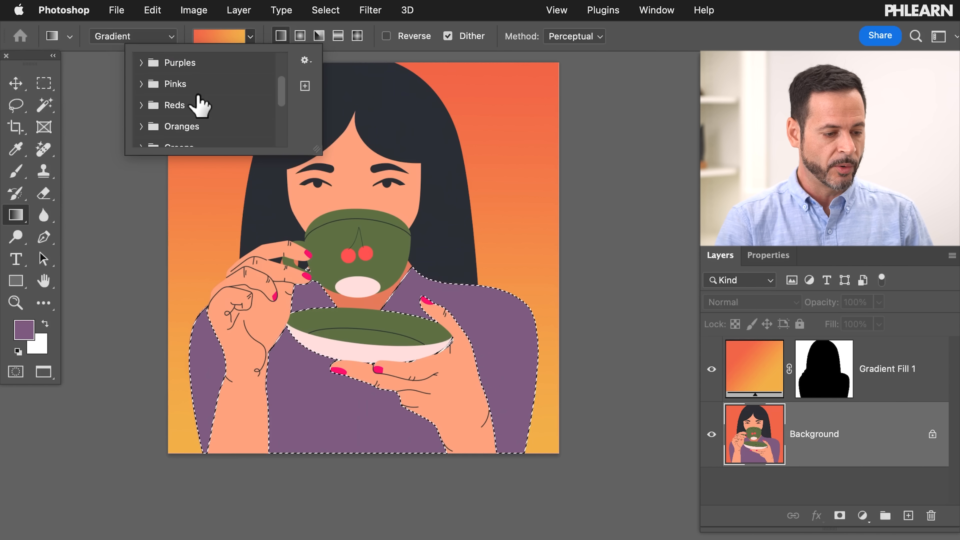
scroll(198, 96, "up", 10)
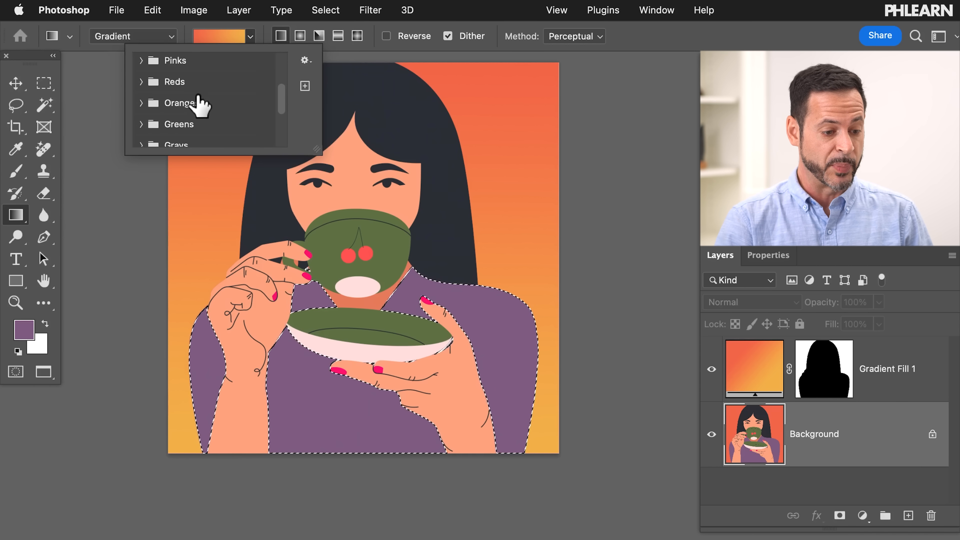
left_click(173, 85)
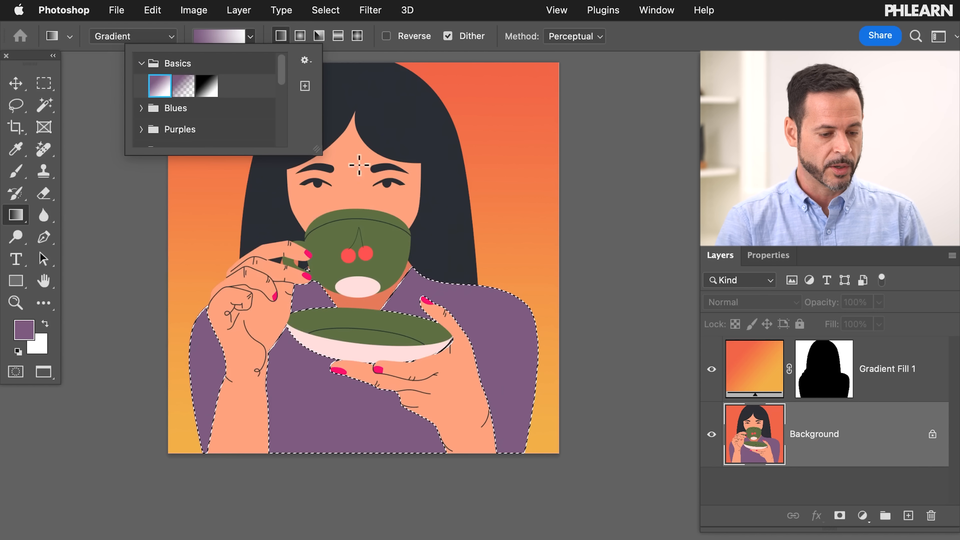
left_click(368, 263)
left_click_drag(368, 262, 366, 453)
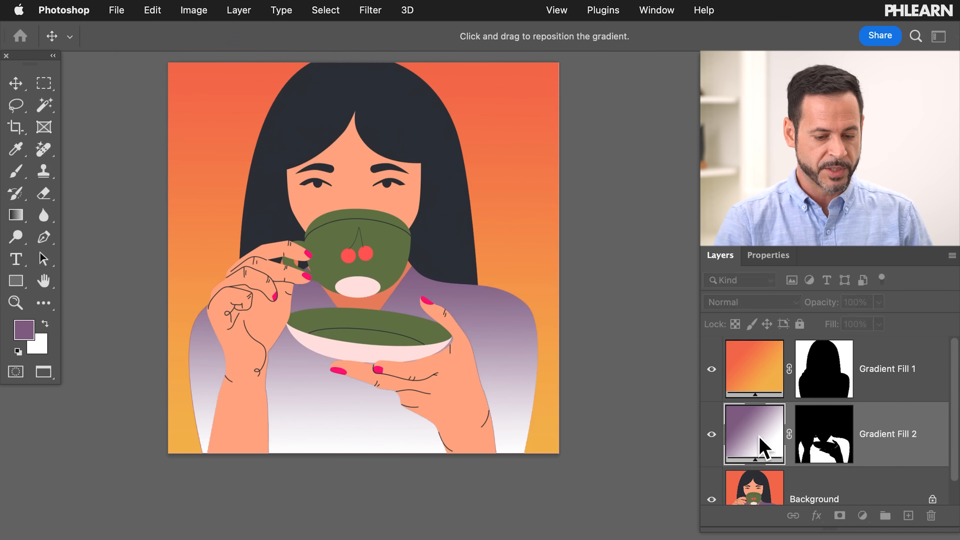
double_click(761, 446)
left_click(395, 242)
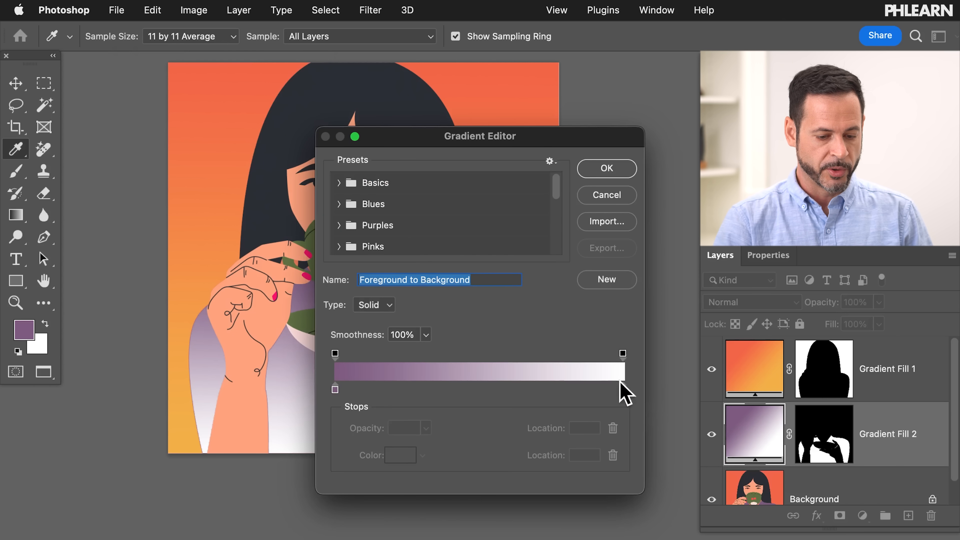
left_click(597, 195)
left_click(595, 264)
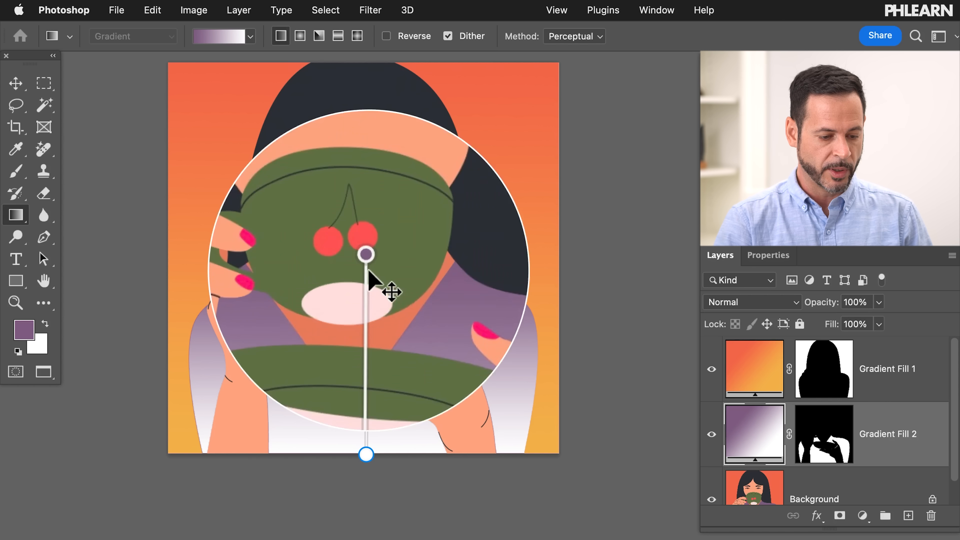
Recolor the sweater gradient's lower stop by sampling the purple foreground color, then shifting its hue and brightening it to rose red bb5c5e.
double_click(366, 453)
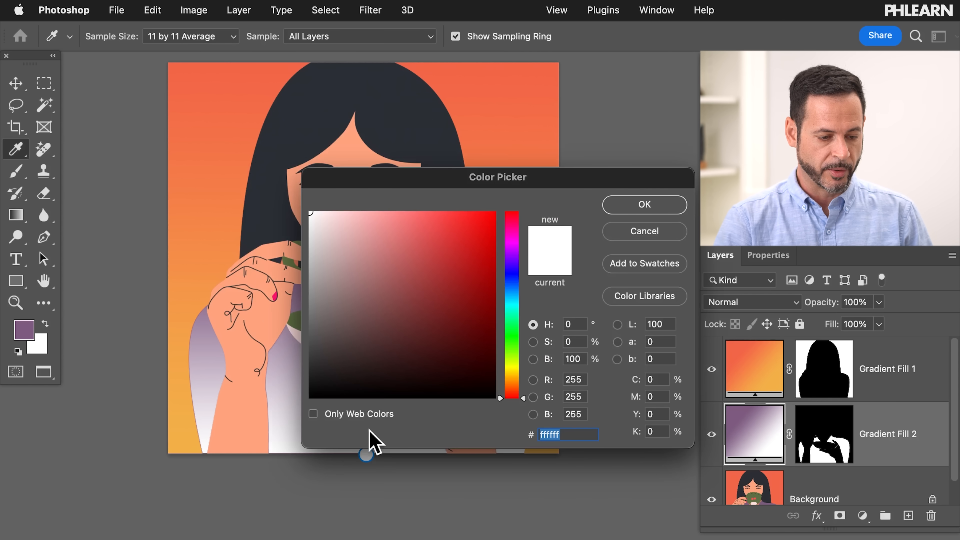
scroll(205, 253, "right", 5)
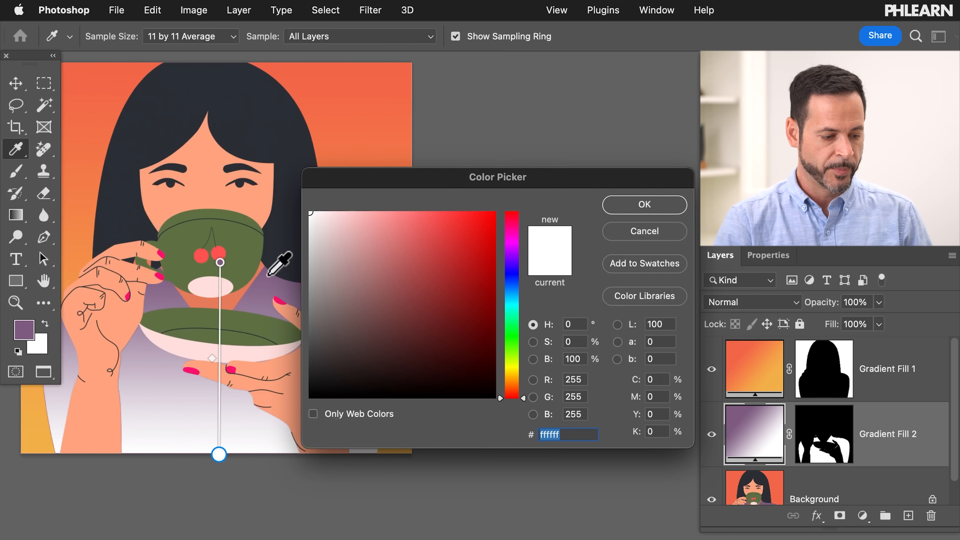
left_click(23, 327)
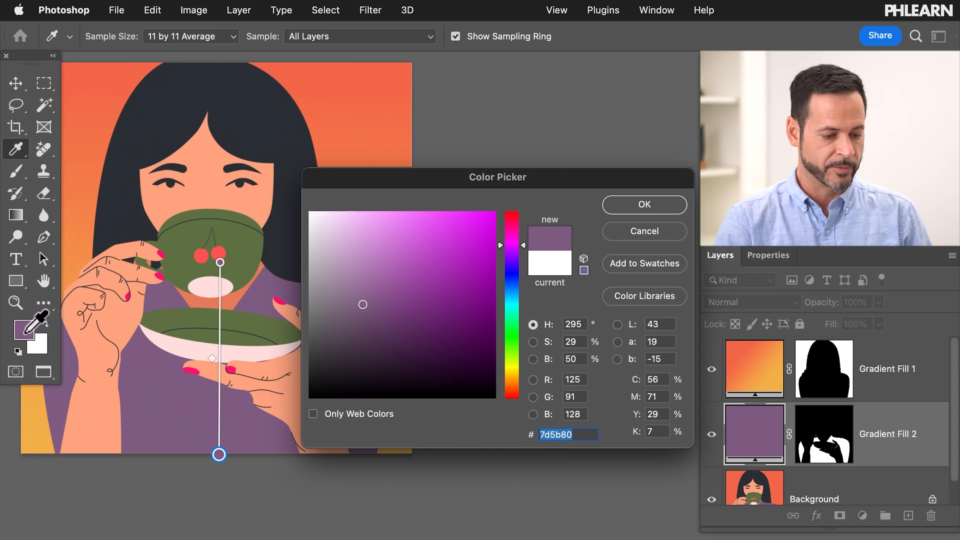
left_click_drag(521, 245, 523, 210)
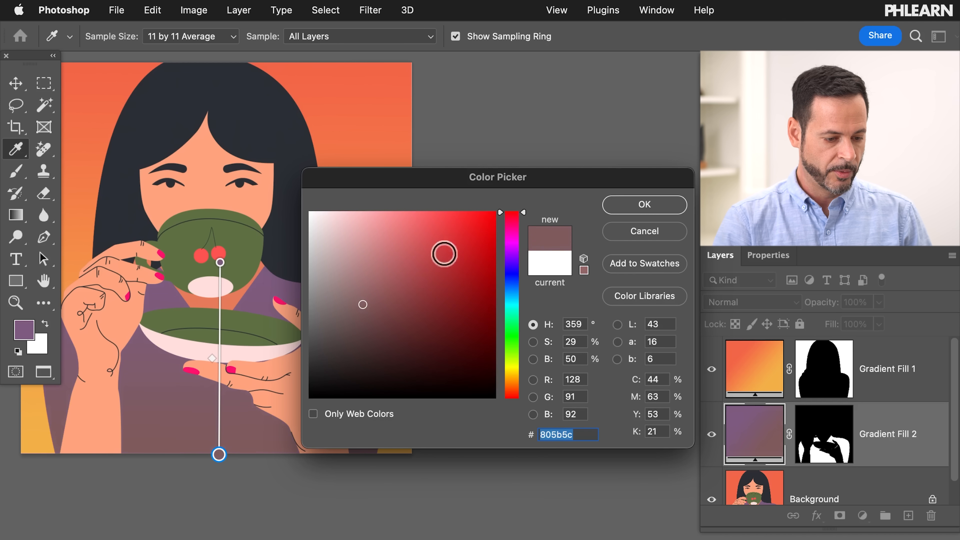
left_click(387, 285)
left_click_drag(388, 286, 405, 261)
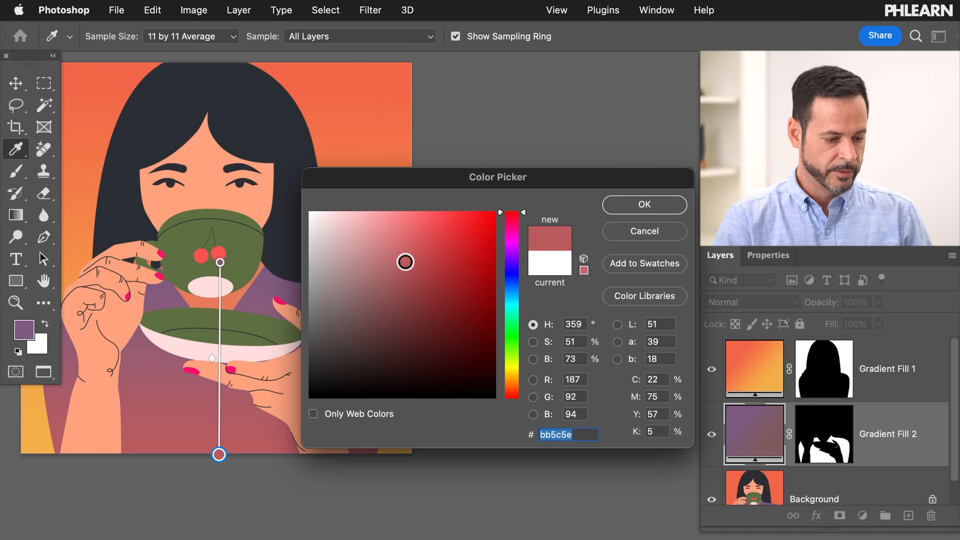
left_click(624, 208)
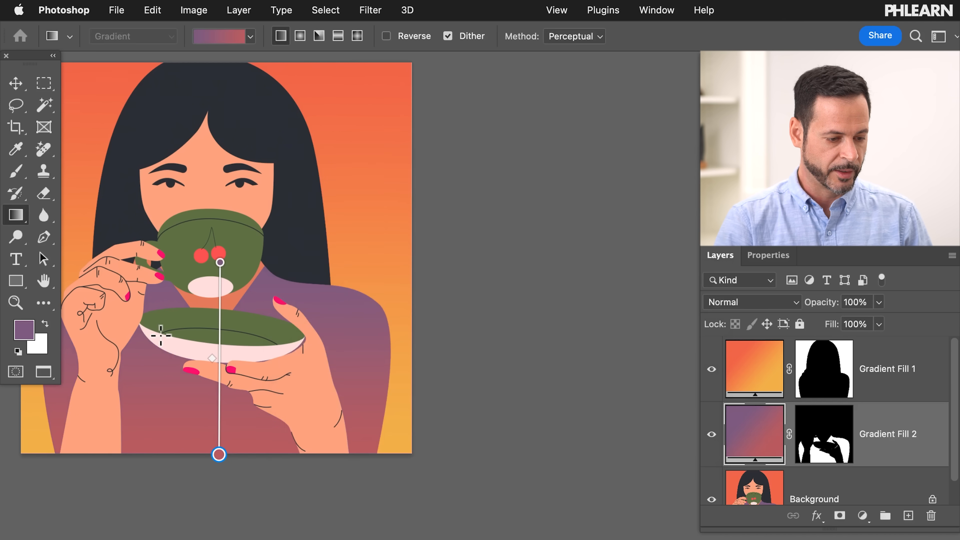
On the Background layer, select the green cup and saucer by sampling their color in Color Range.
scroll(161, 335, "up", 3)
scroll(161, 336, "left", 5)
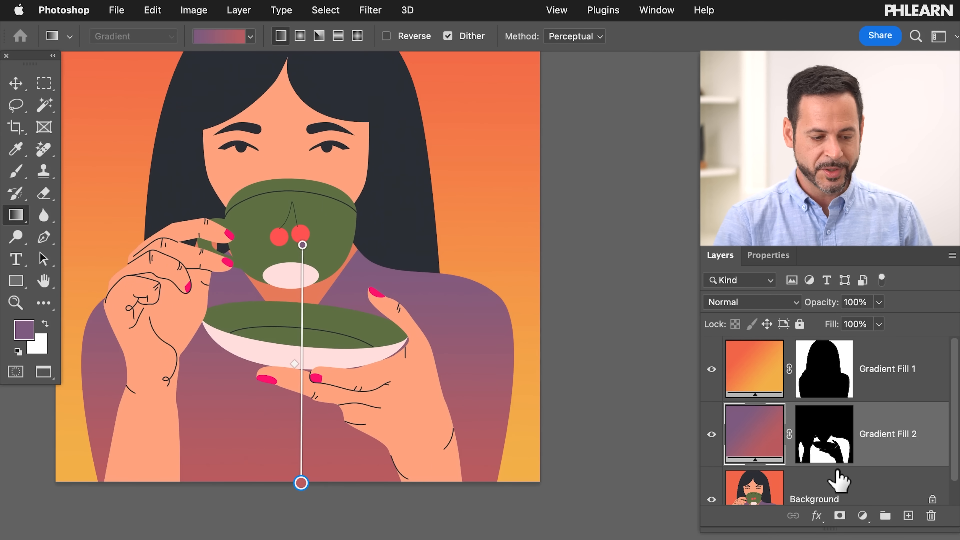
left_click(815, 489)
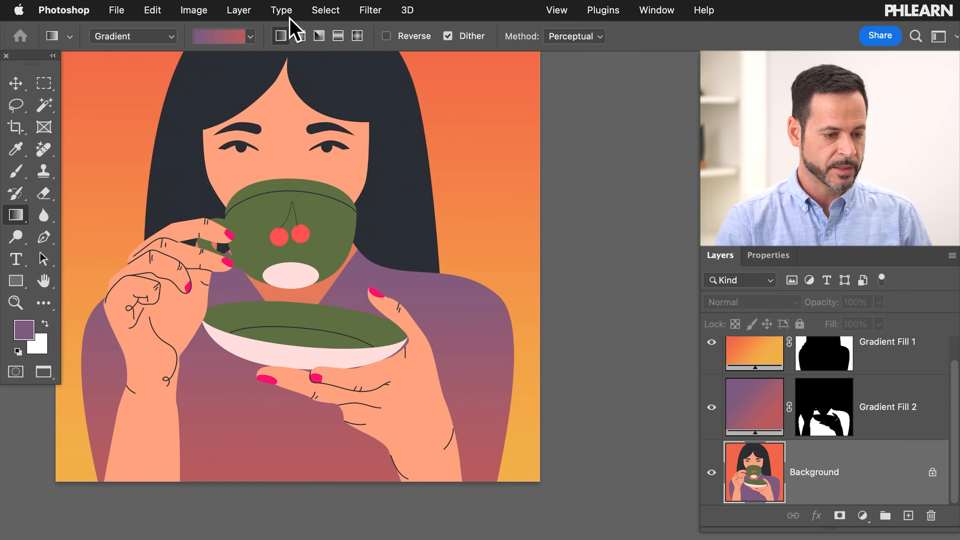
left_click(335, 10)
left_click(364, 152)
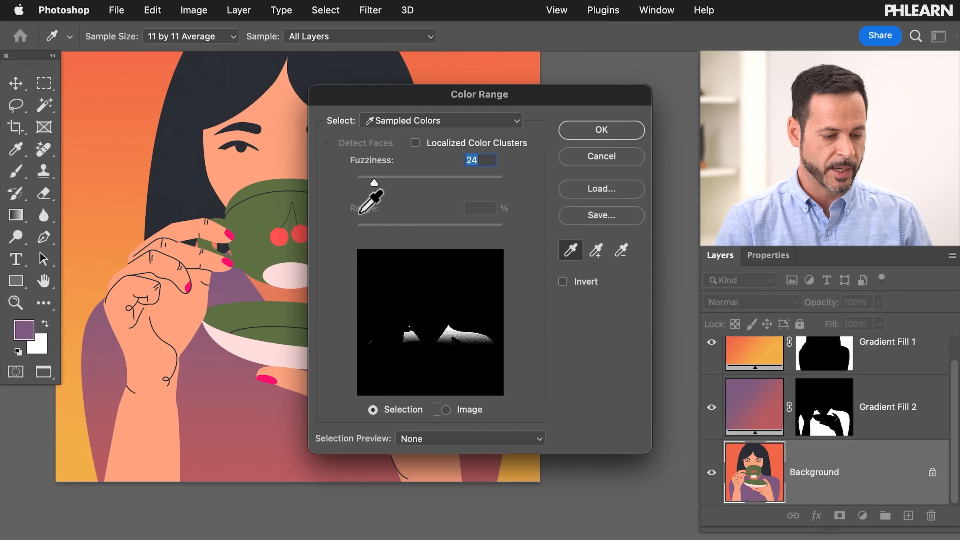
left_click(288, 334)
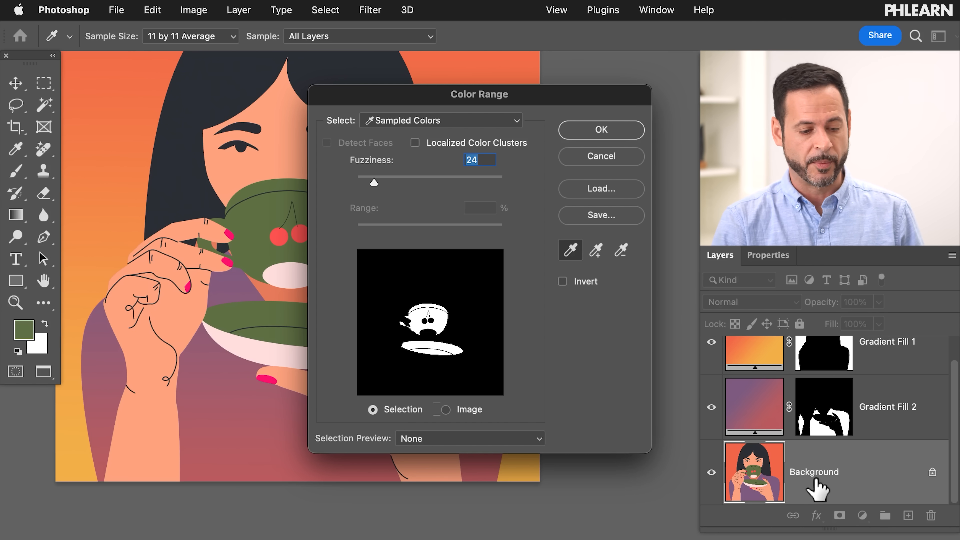
left_click(603, 133)
Draw a radial gradient with the bright green-to-blue Greens preset over the selected cup and saucer, from the saucer out past the woman's hair.
key("g")
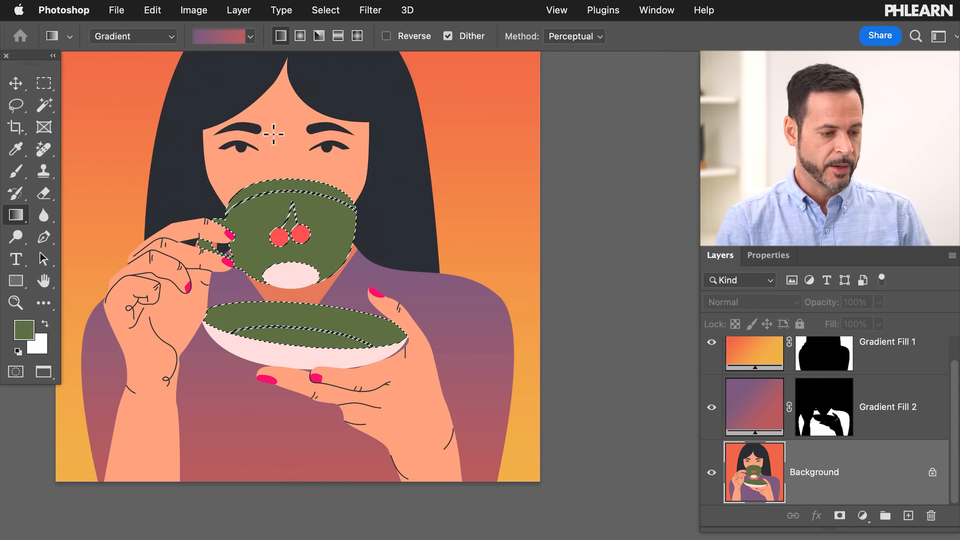
left_click(250, 36)
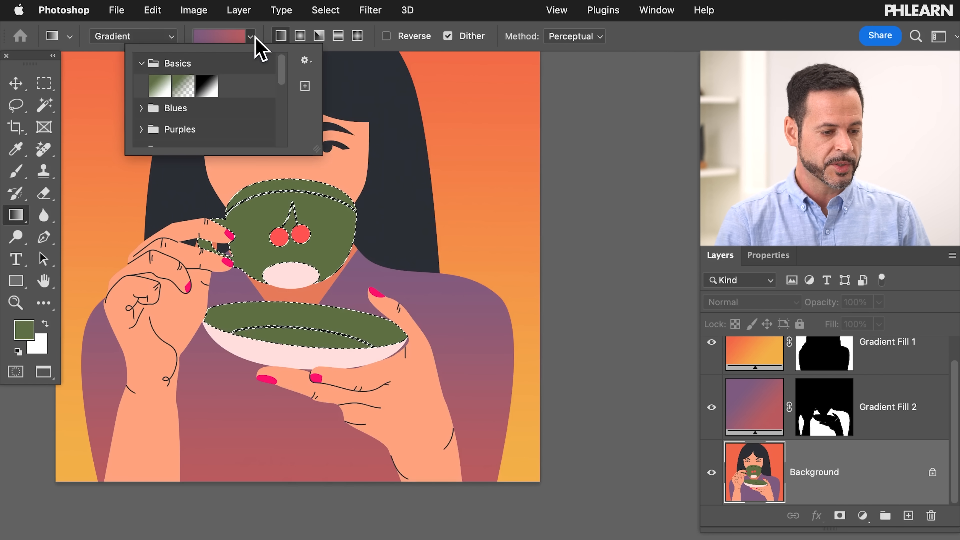
scroll(211, 125, "down", 2)
scroll(211, 125, "down", 3)
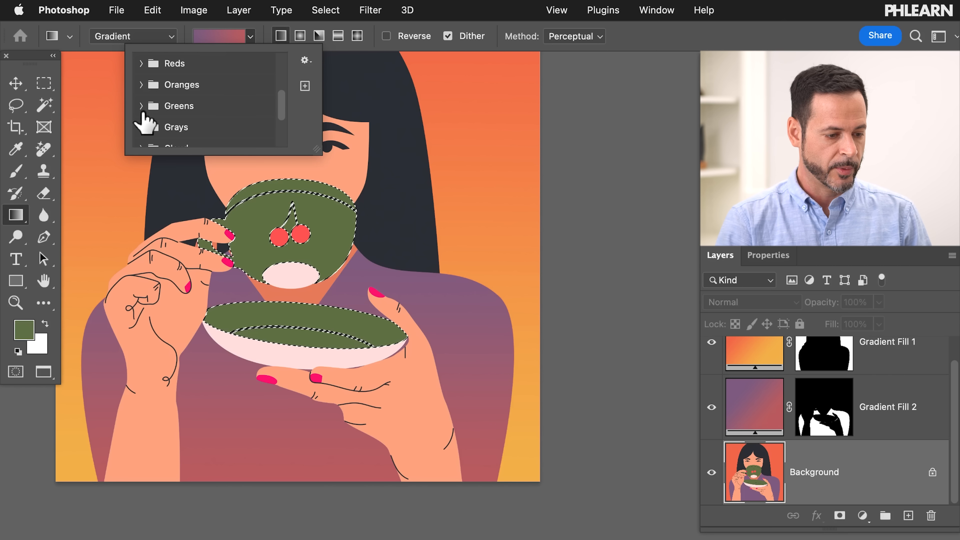
left_click(142, 107)
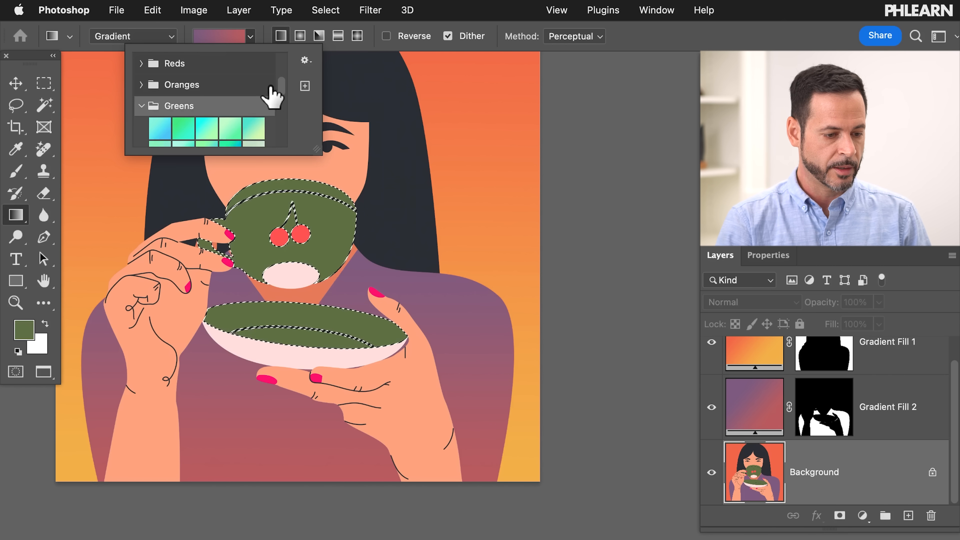
left_click_drag(280, 90, 284, 112)
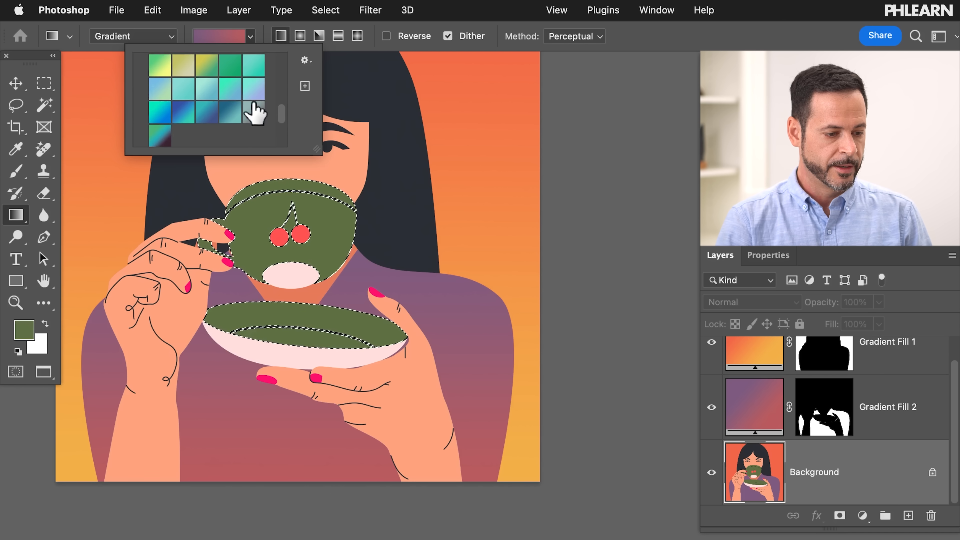
left_click(158, 114)
left_click(302, 36)
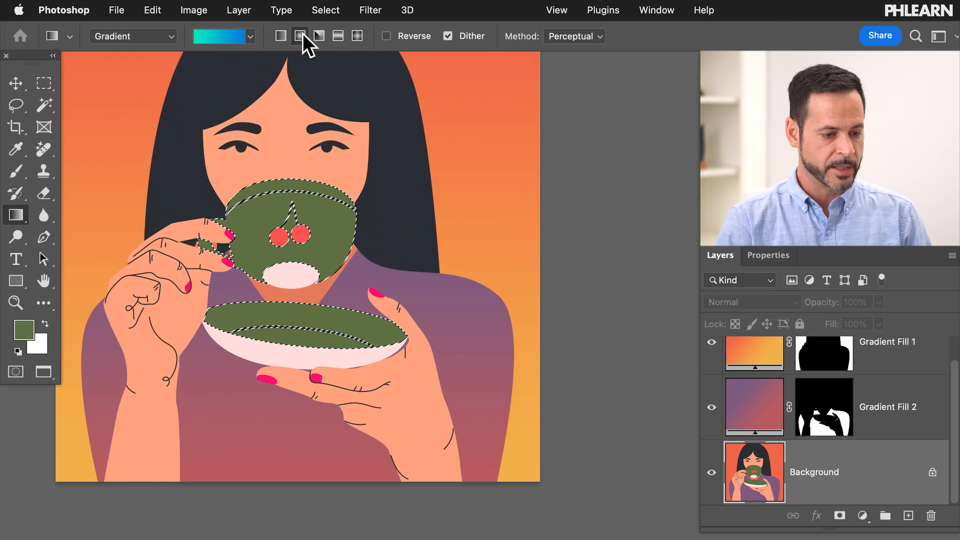
left_click_drag(300, 307, 441, 187)
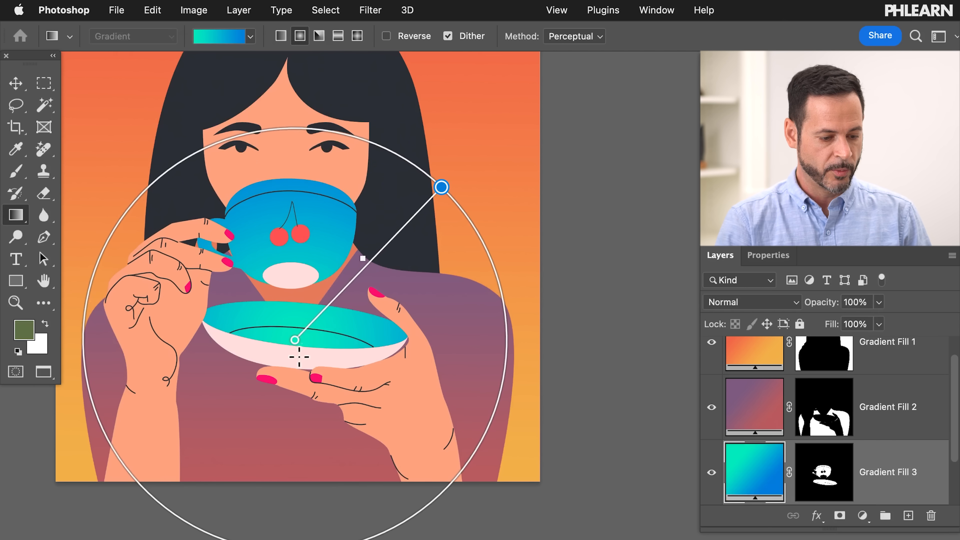
Darken the center color stop of the cup and saucer's radial gradient to a teal green with 62% brightness.
scroll(333, 296, "left", 2)
scroll(333, 295, "down", 1)
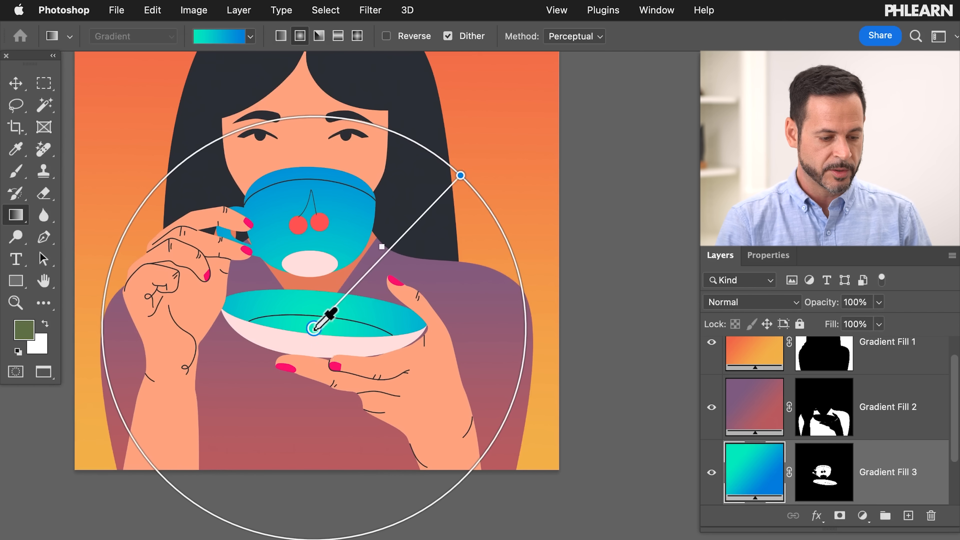
double_click(314, 328)
left_click(491, 262)
left_click(494, 283)
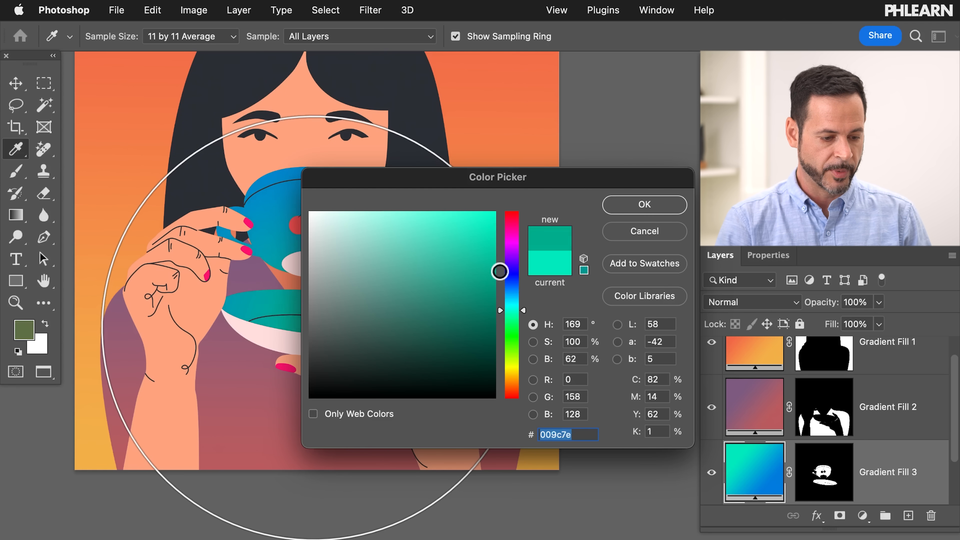
left_click(625, 209)
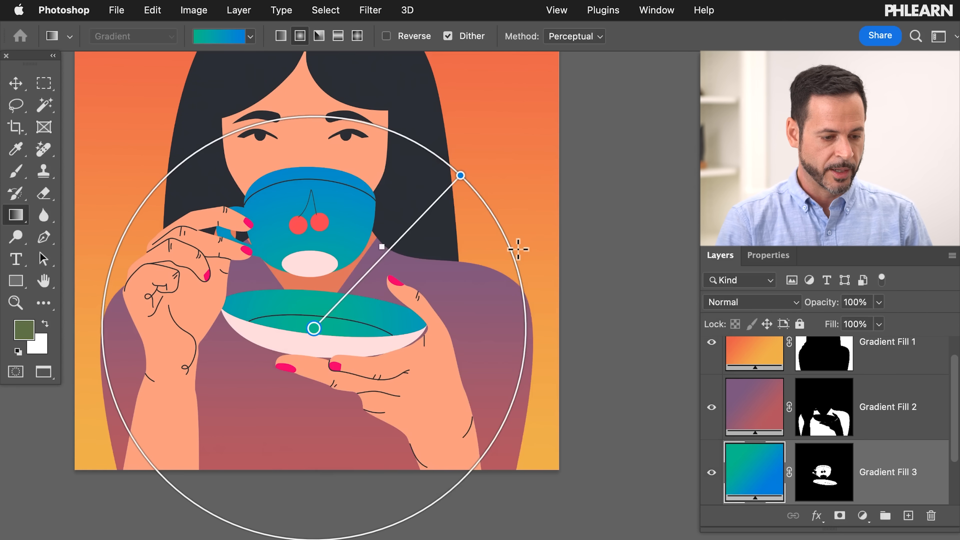
On the Background layer, select the woman's dark hair by sampling its color in Color Range.
scroll(518, 249, "left", 3)
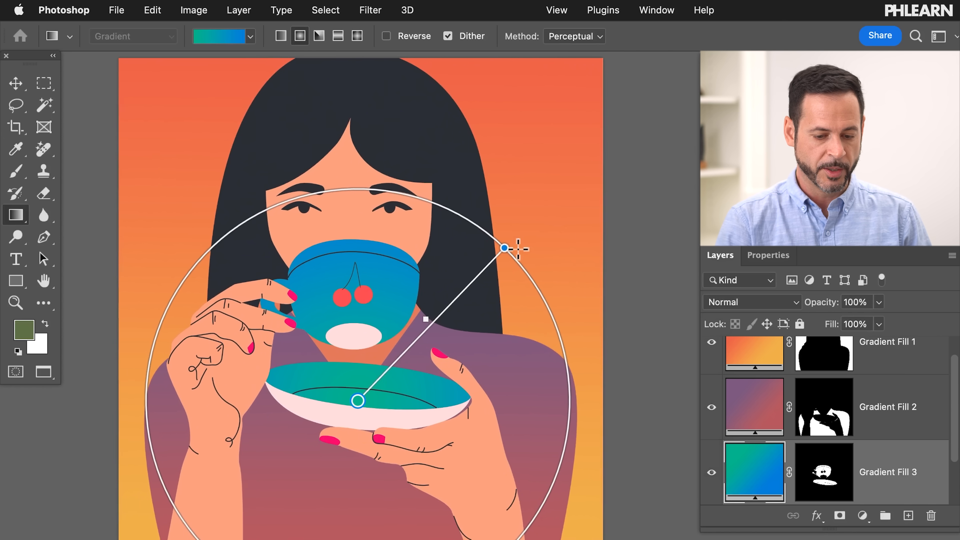
scroll(906, 447, "down", 2)
left_click(821, 484)
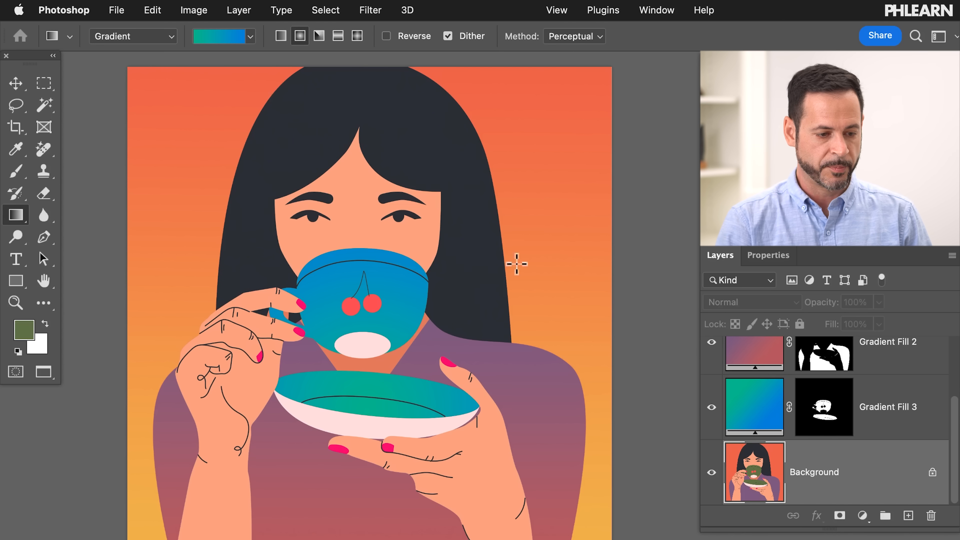
left_click(318, 9)
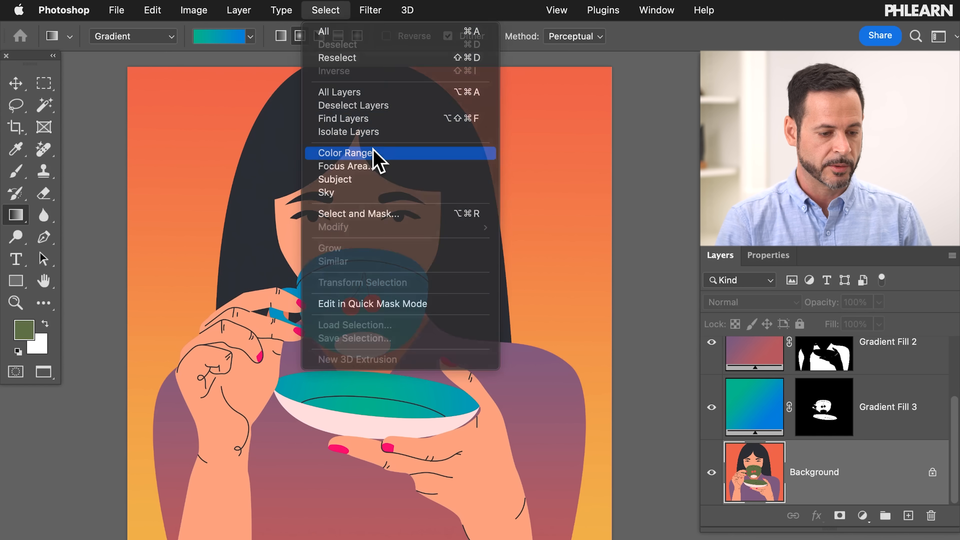
left_click(376, 153)
left_click(279, 109)
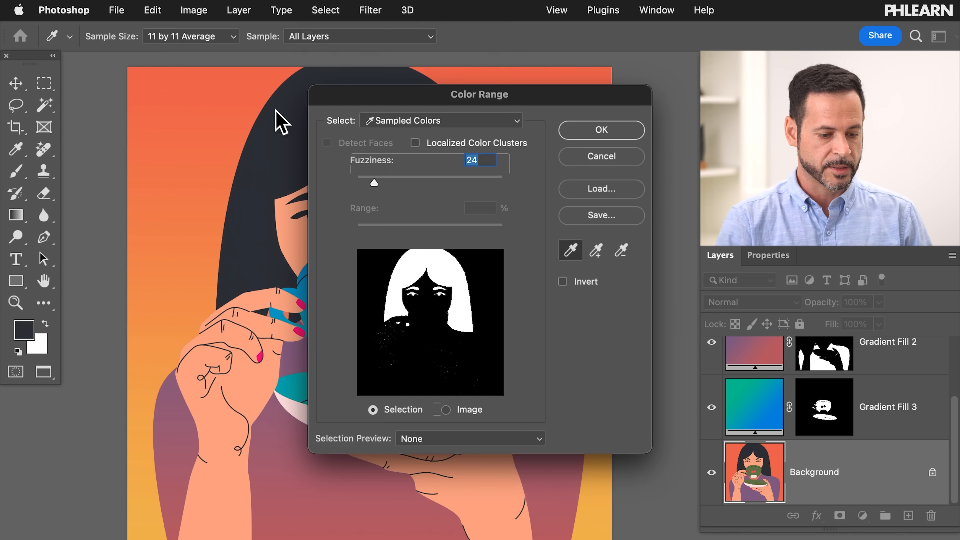
left_click(605, 132)
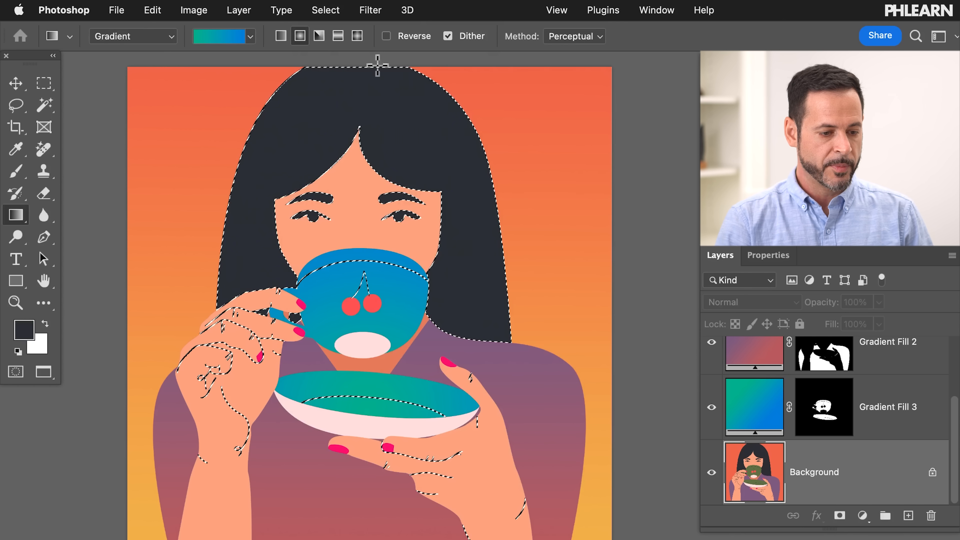
Draw a reflected Foreground to Background gradient over the selected hair, from above the parting horizontally to the hair's outer edge.
left_click(338, 36)
left_click(250, 36)
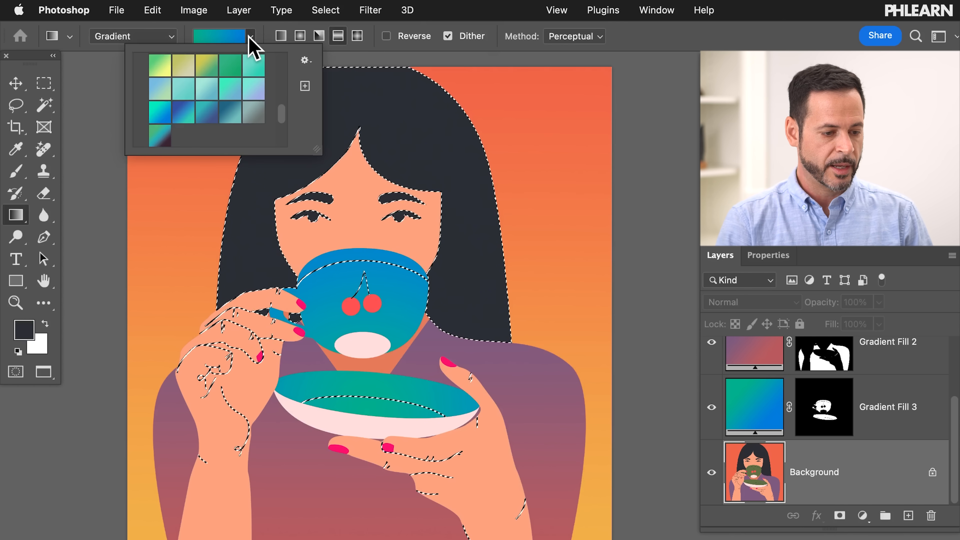
scroll(280, 102, "up", 10)
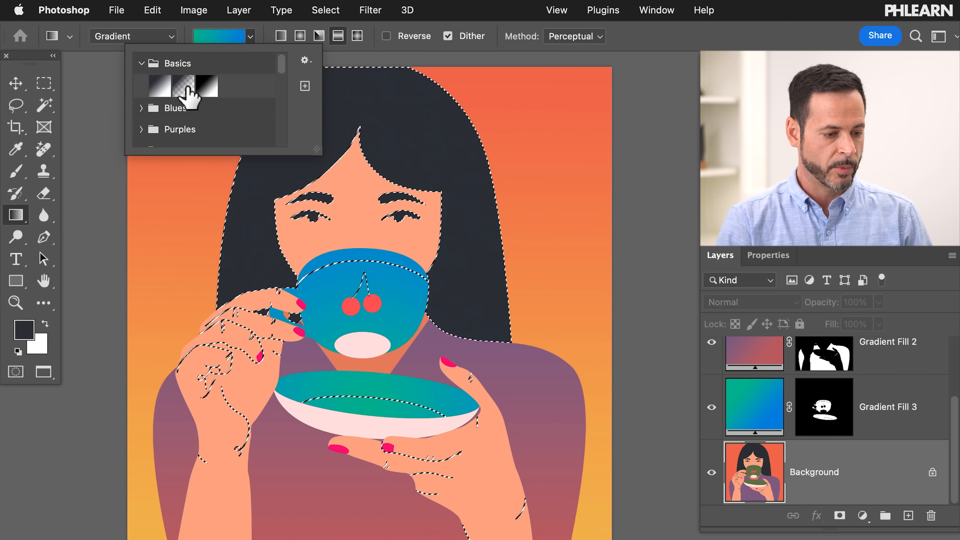
left_click(160, 85)
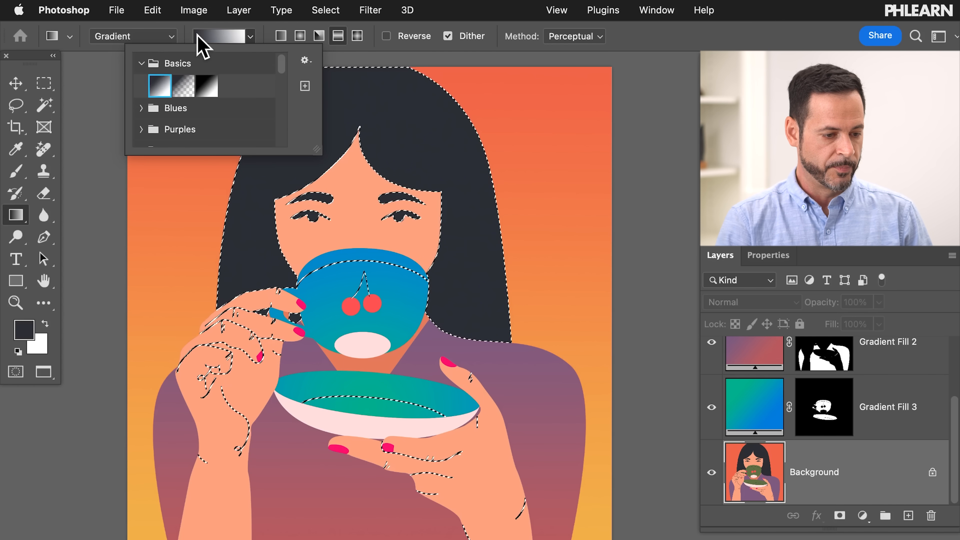
left_click_drag(362, 107, 484, 108)
Recolor the hair gradient's outer stop by sampling the dark foreground color, then adjusting hue, saturation and brightness to reddish brown 672311.
double_click(483, 109)
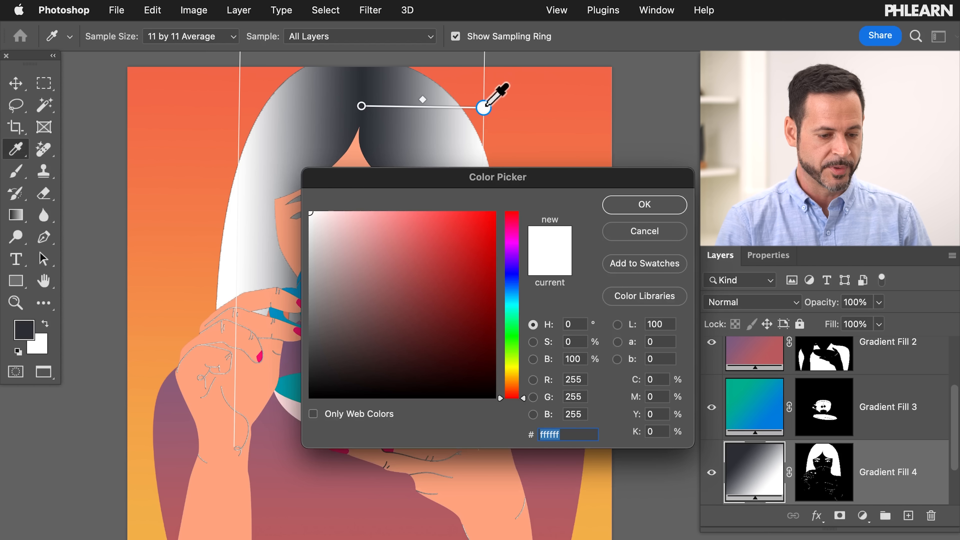
left_click(25, 329)
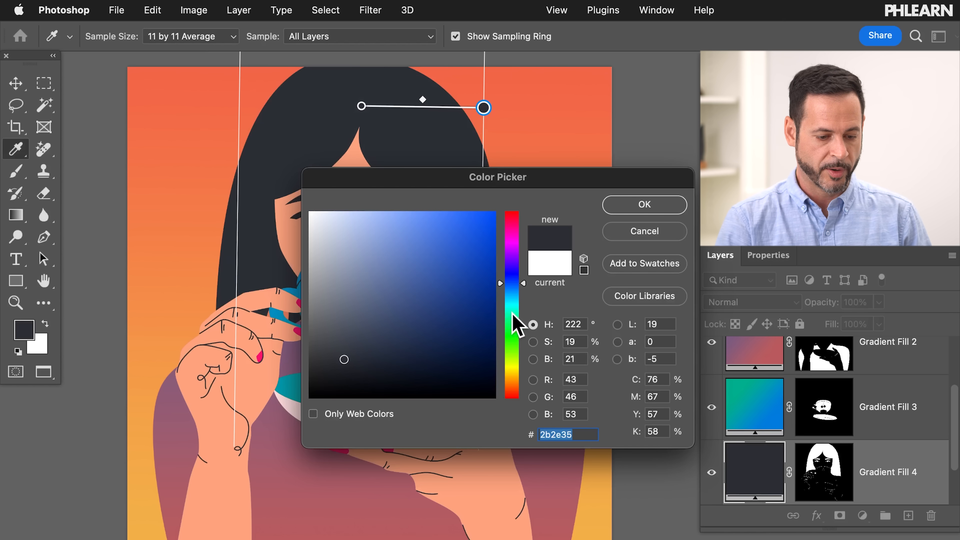
left_click_drag(523, 284, 523, 293)
left_click_drag(363, 311, 361, 306)
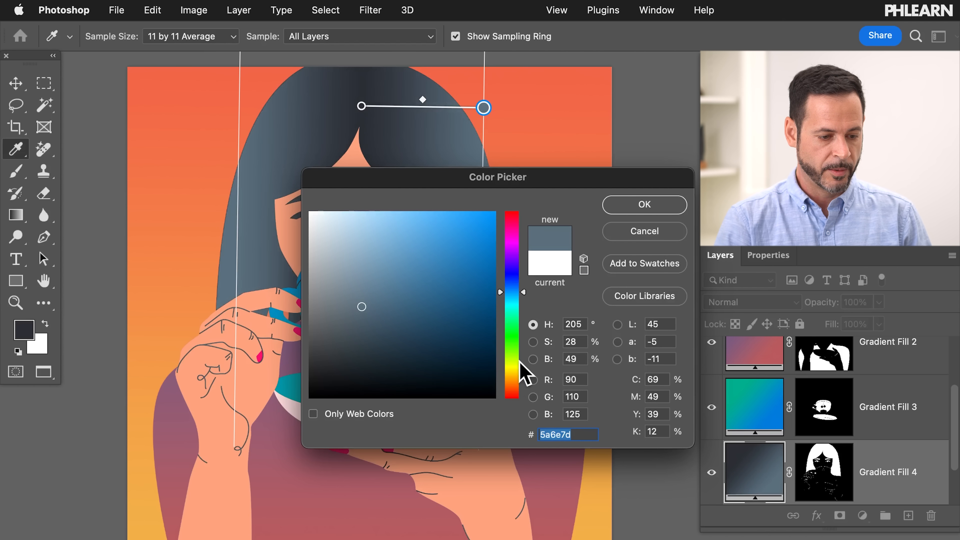
left_click_drag(520, 375, 524, 392)
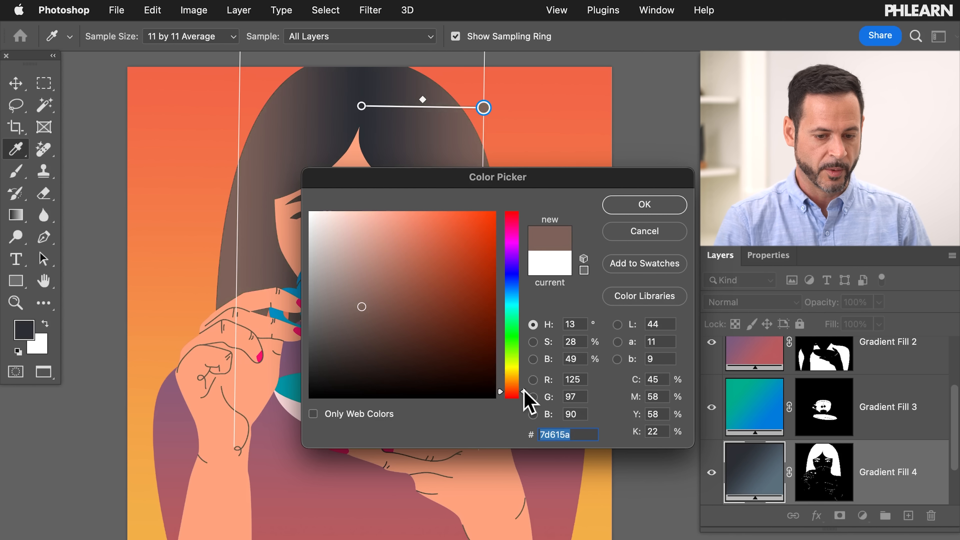
mouse_move(354, 317)
left_mouse_down()
mouse_move(367, 315)
mouse_move(388, 343)
mouse_move(396, 335)
left_mouse_up()
scroll(193, 191, "right", 5)
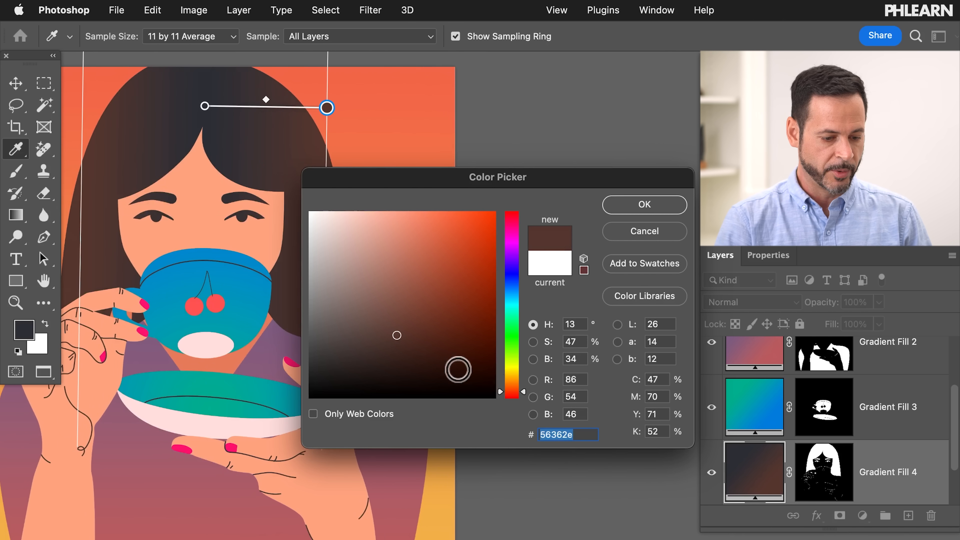
mouse_move(416, 336)
left_mouse_down()
mouse_move(447, 333)
mouse_move(455, 313)
mouse_move(465, 315)
mouse_move(431, 309)
mouse_move(437, 322)
mouse_move(456, 309)
mouse_move(466, 323)
left_mouse_up()
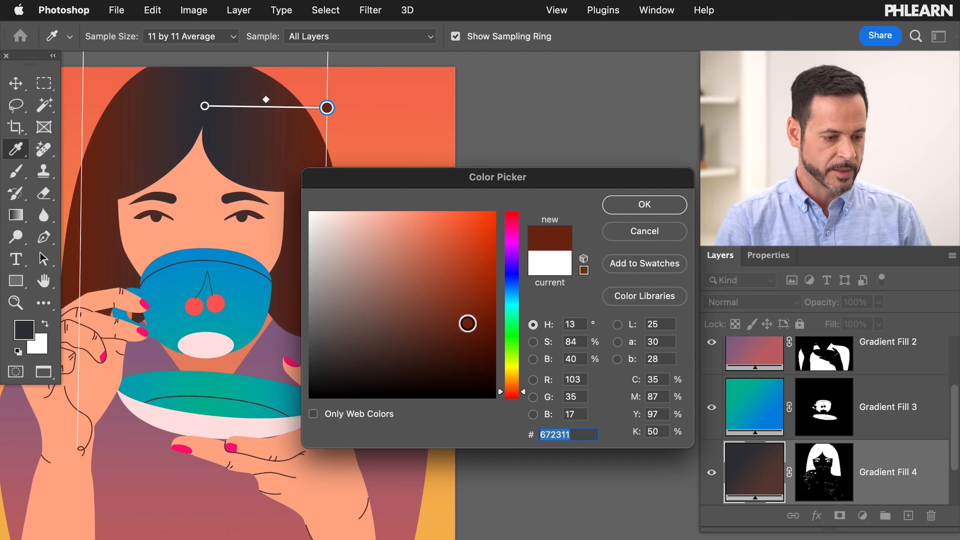
left_click(642, 206)
scroll(427, 210, "left", 3)
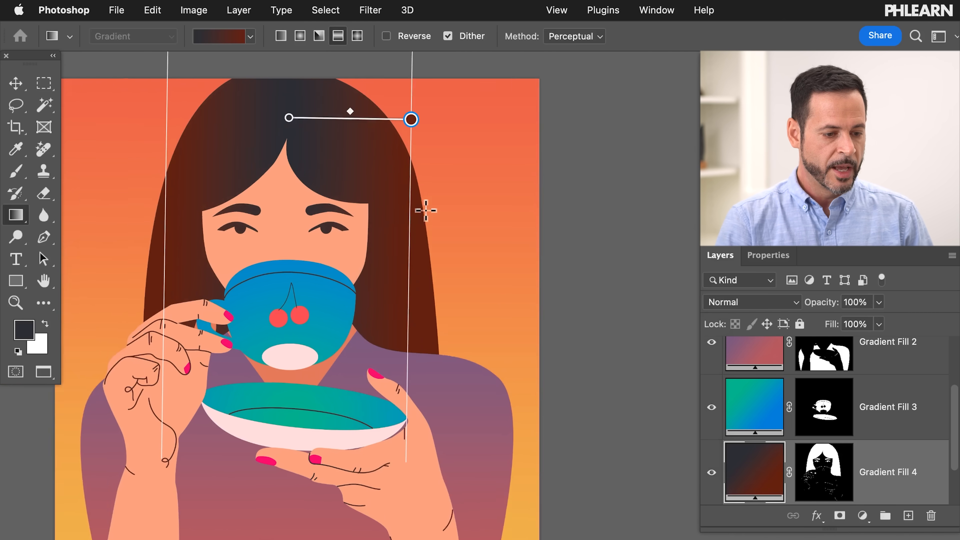
Widen the reflected hair gradient by moving its outer color stop farther out to the hair's outer edge.
scroll(426, 211, "left", 1)
left_click_drag(439, 137, 459, 131)
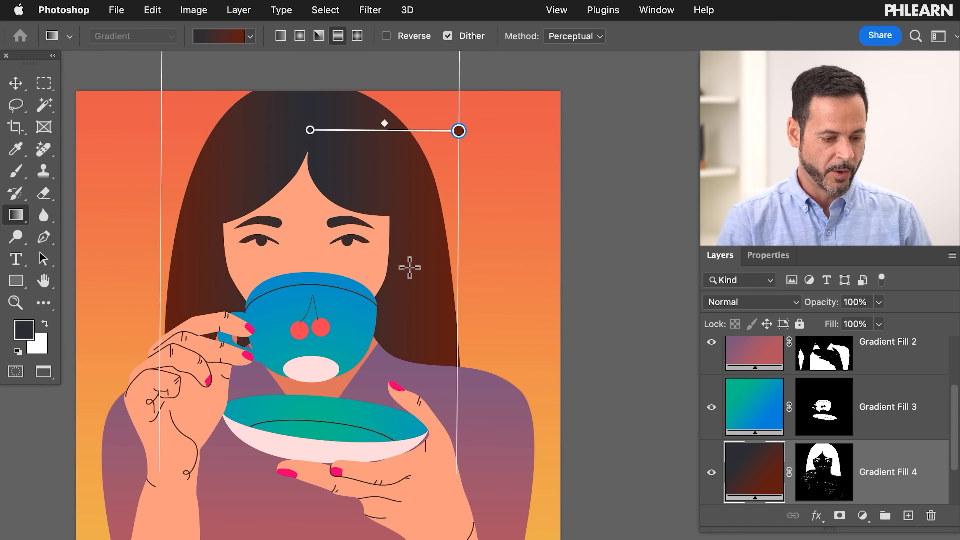
Recolor the lower color stop of the sweater's gradient fill to blue 1877a8.
scroll(407, 266, "down", 3)
scroll(407, 265, "left", 3)
scroll(805, 397, "up", 3)
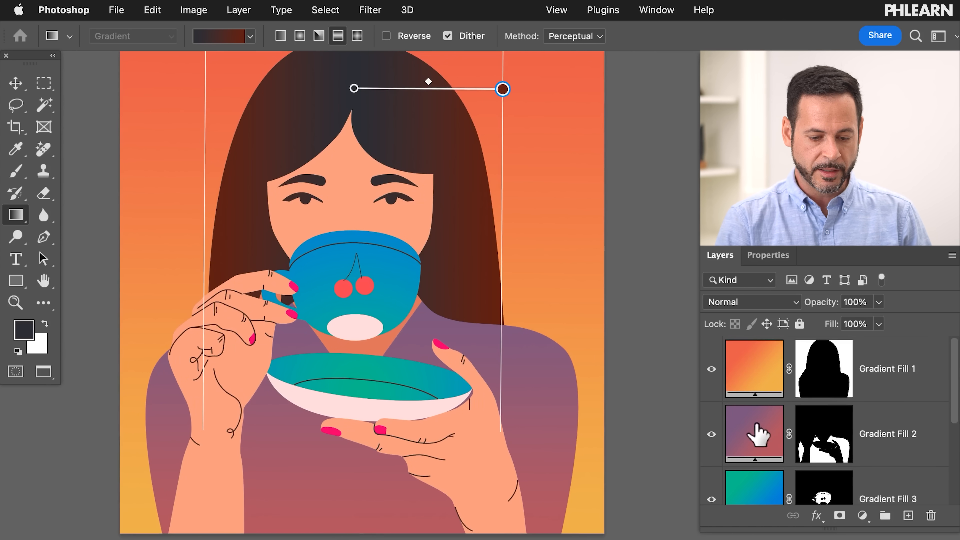
left_click(755, 435)
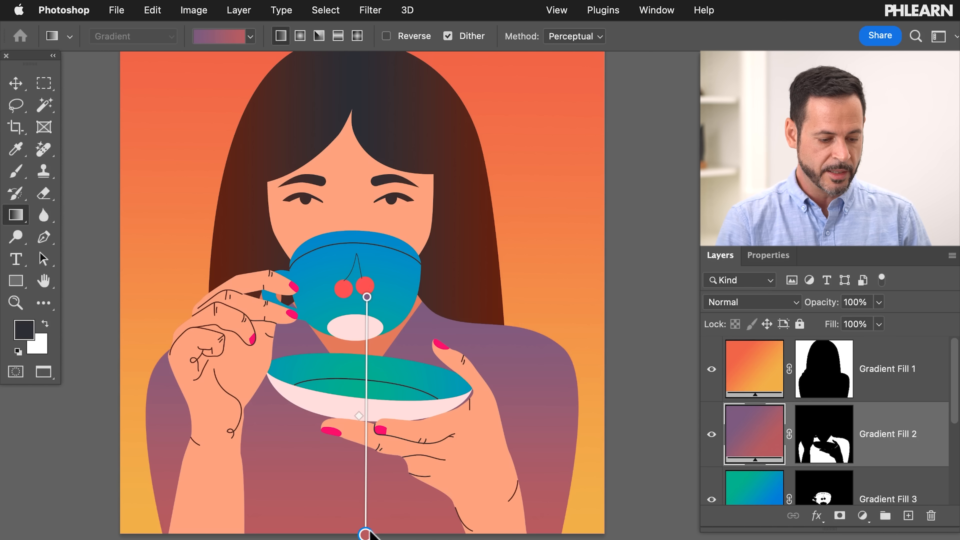
double_click(365, 533)
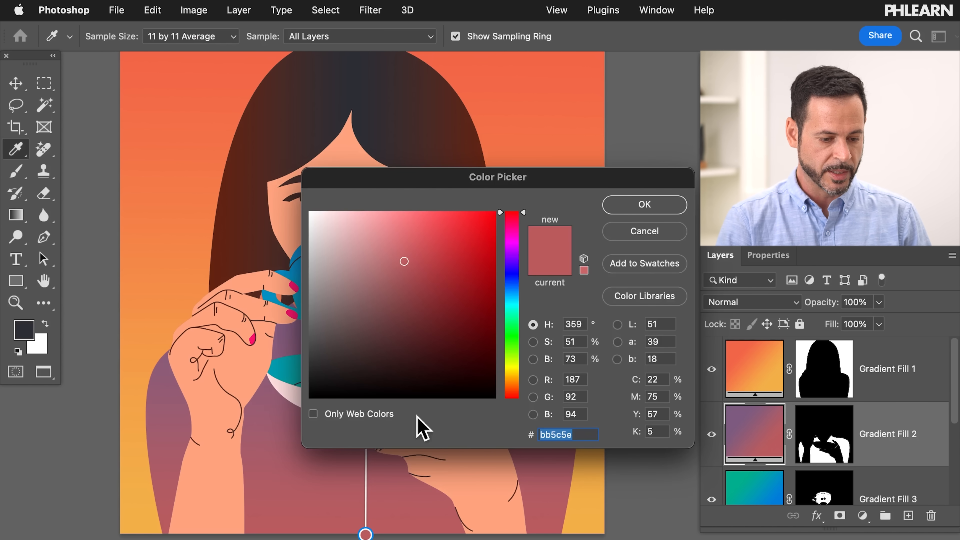
left_click(449, 274)
left_click(469, 275)
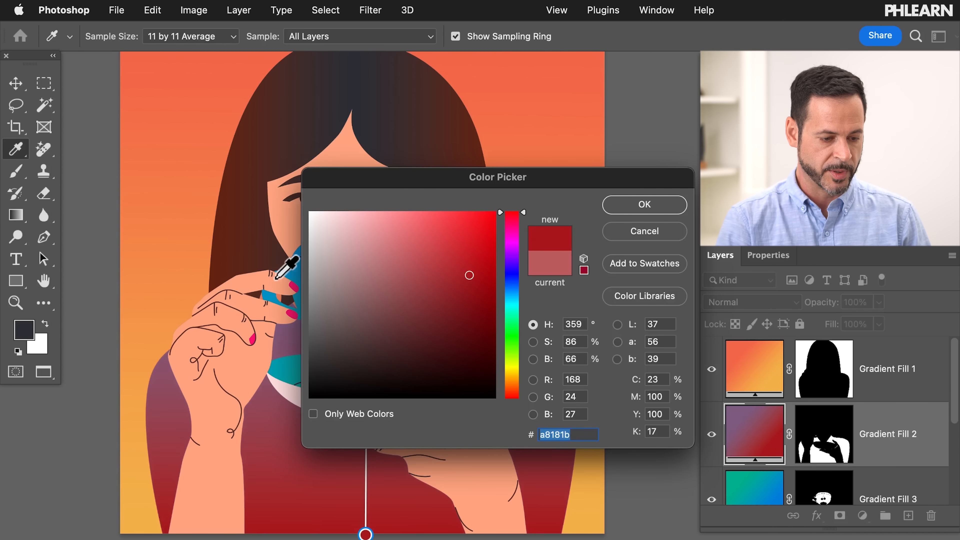
scroll(276, 278, "right", 5)
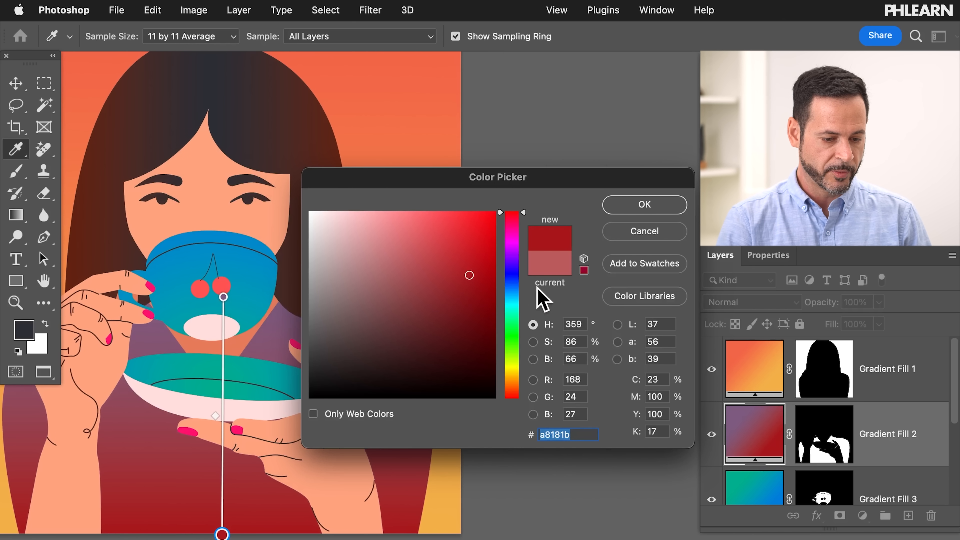
left_click_drag(515, 223, 517, 295)
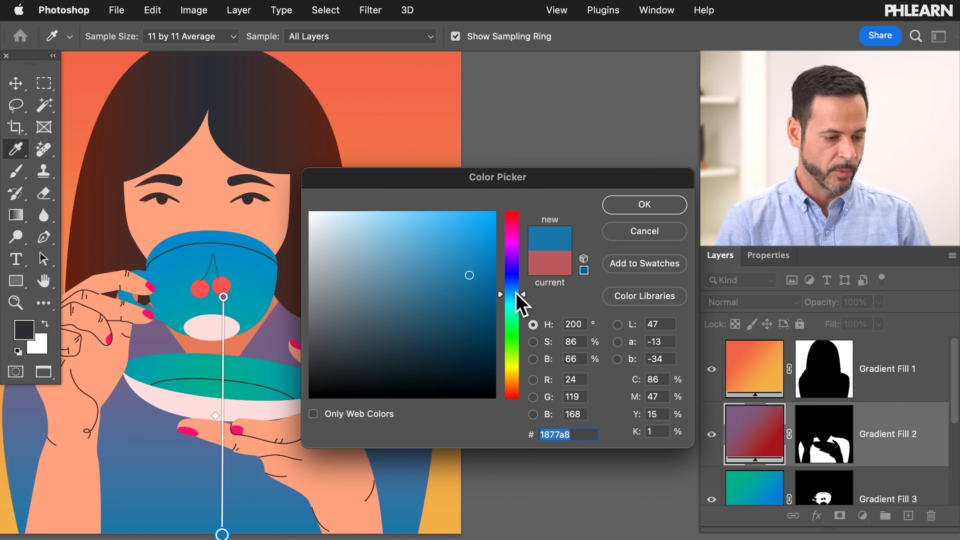
left_click(628, 206)
Group all four gradient fill layers and toggle the group's visibility off and on to compare with the original illustration.
scroll(249, 322, "left", 5)
scroll(253, 326, "up", 1)
left_click(922, 368)
scroll(919, 371, "down", 5)
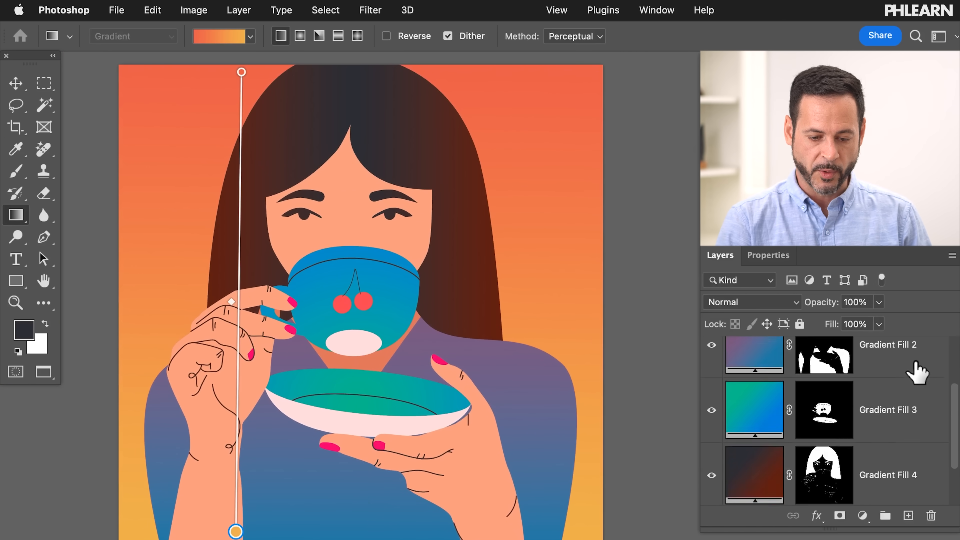
left_click(928, 426, "shift")
key("super+g")
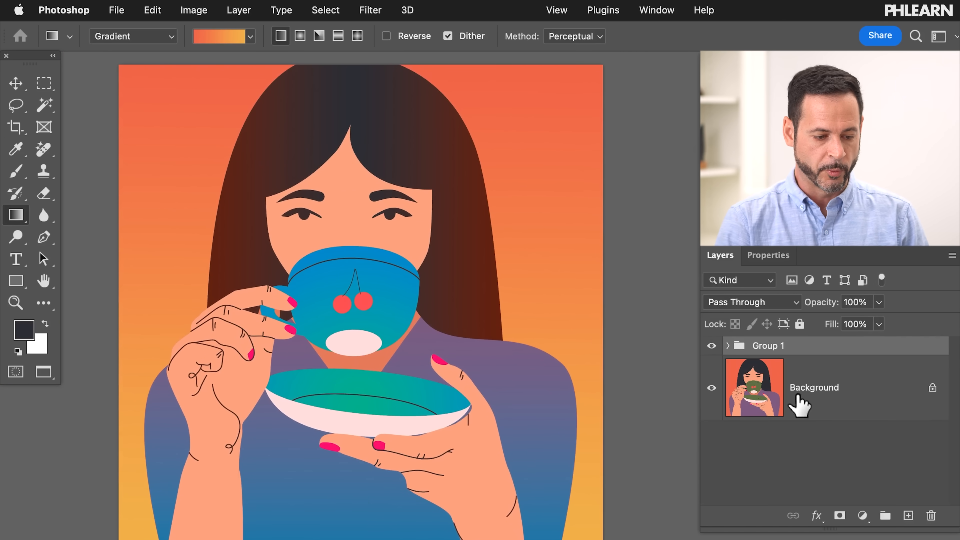
left_click(711, 346)
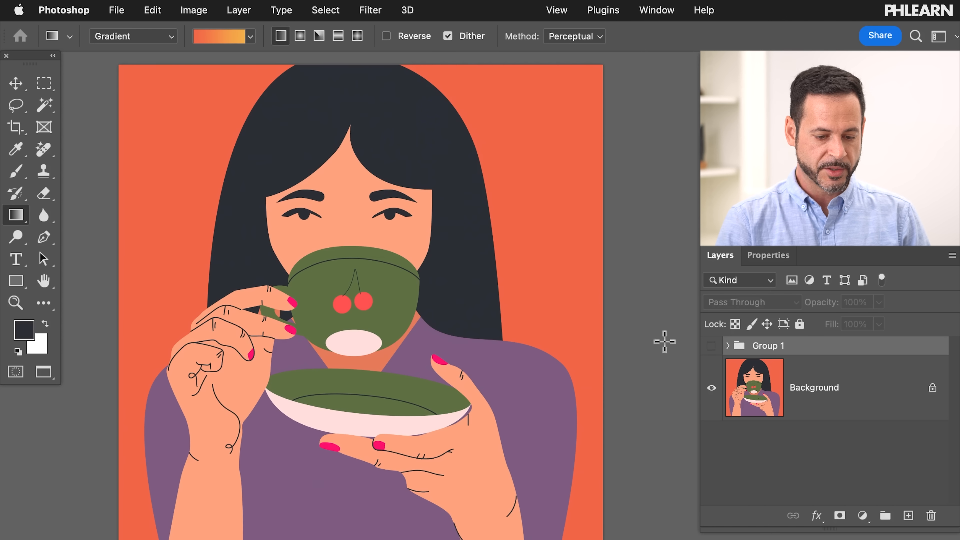
left_click(712, 346)
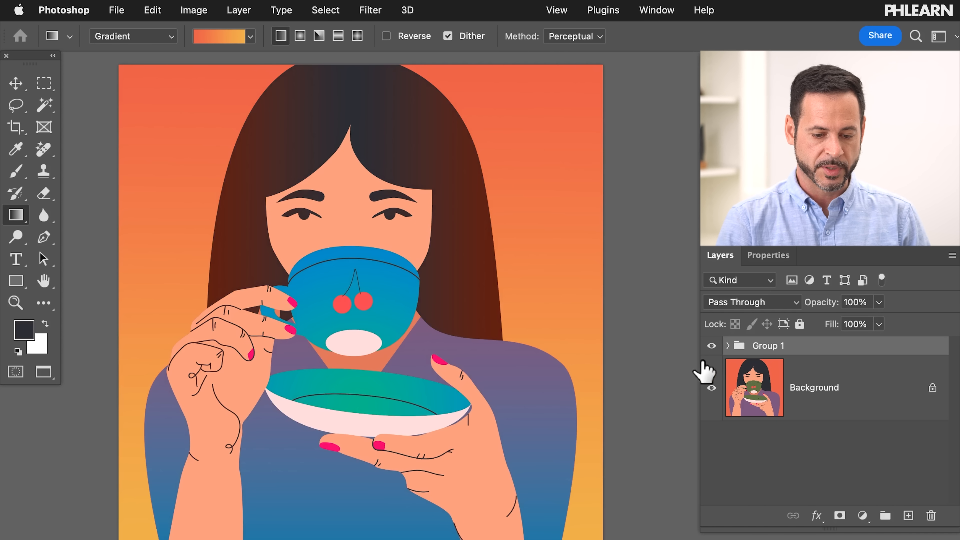
Expand the group, shrink the radius of the cup and saucer's radial gradient, and reselect Group 1.
left_click(727, 346)
scroll(750, 382, "down", 5)
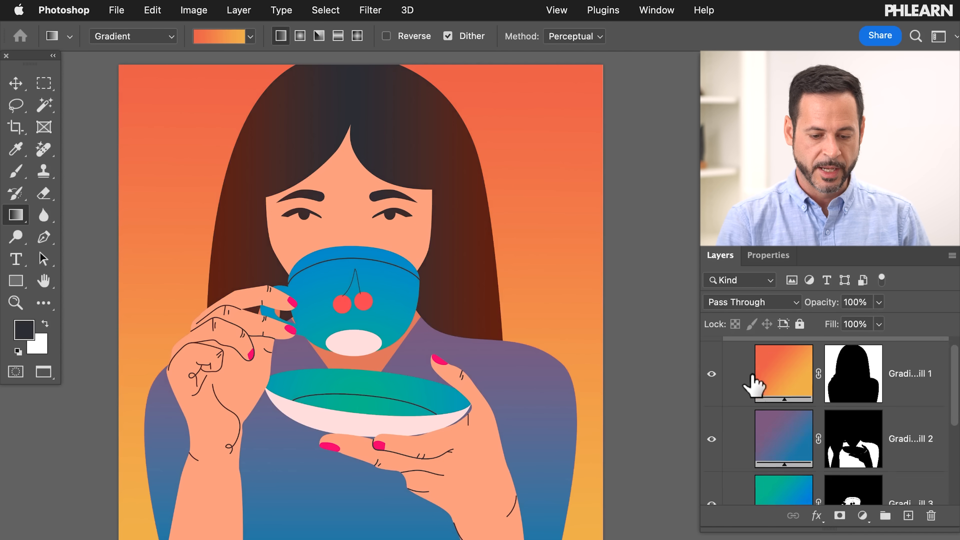
left_click(771, 403)
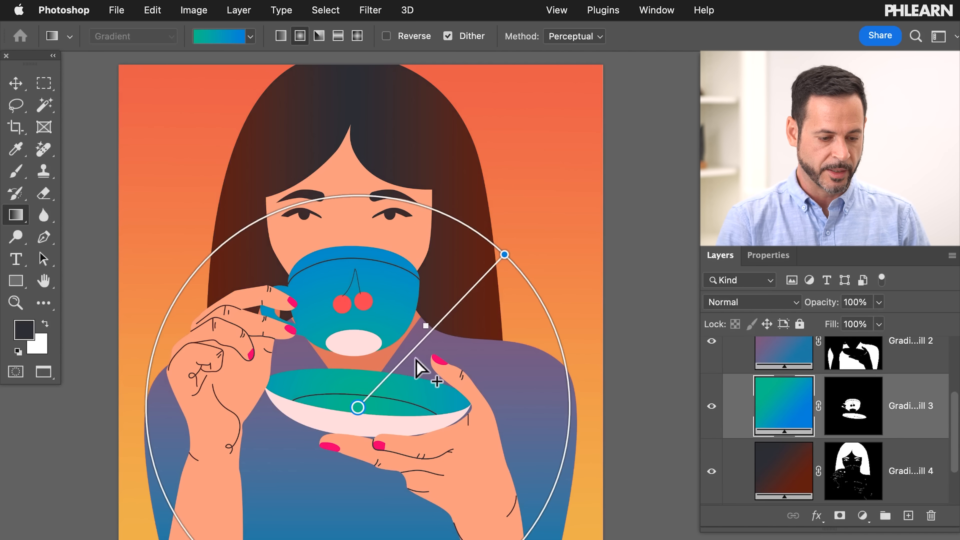
left_click_drag(505, 253, 477, 296)
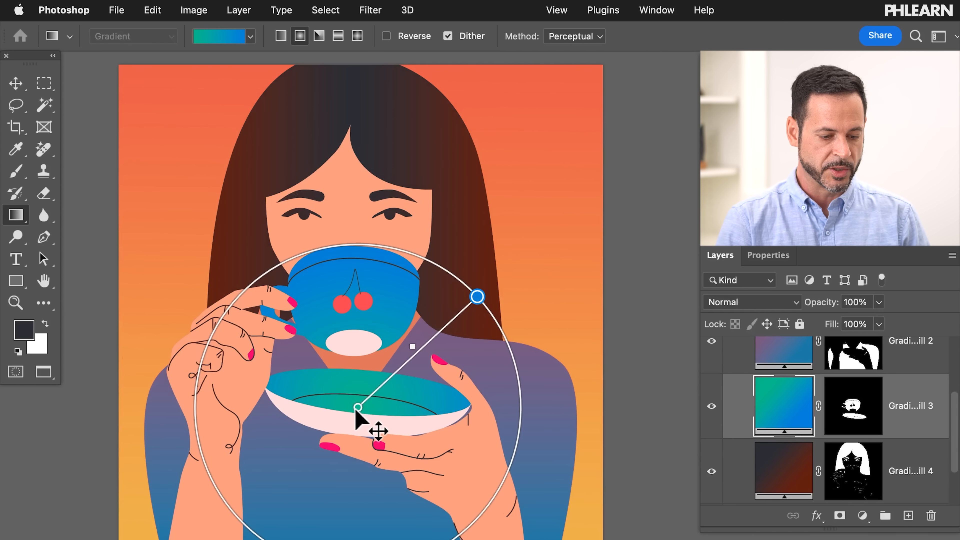
scroll(784, 410, "up", 5)
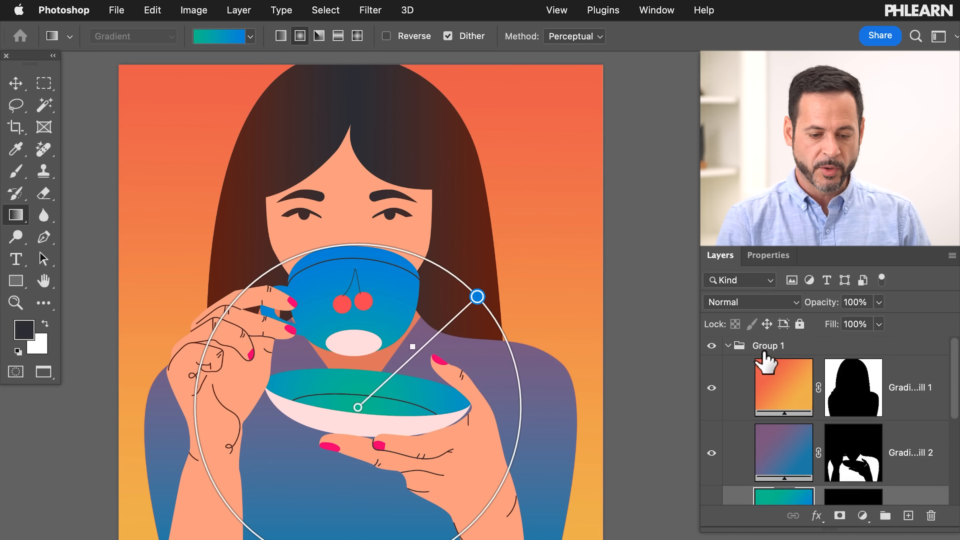
left_click(765, 344)
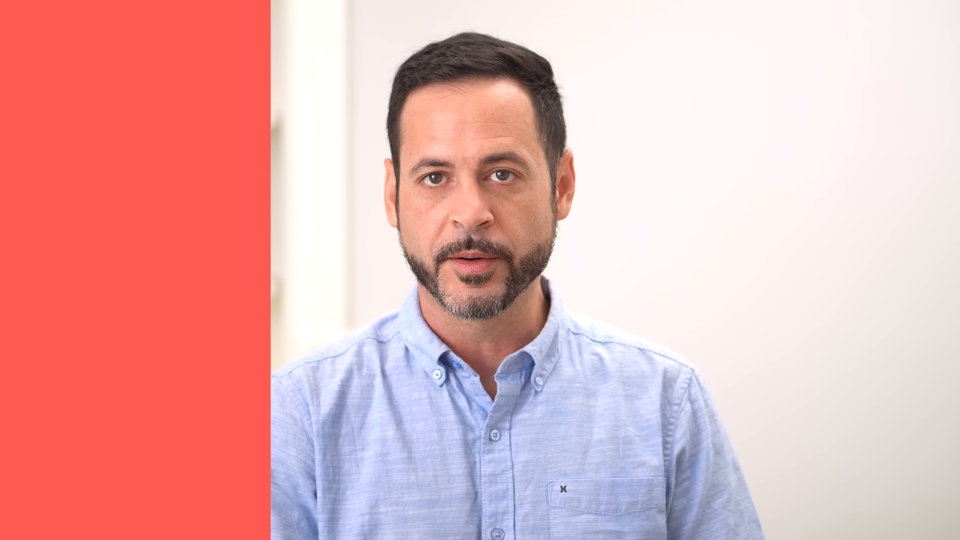